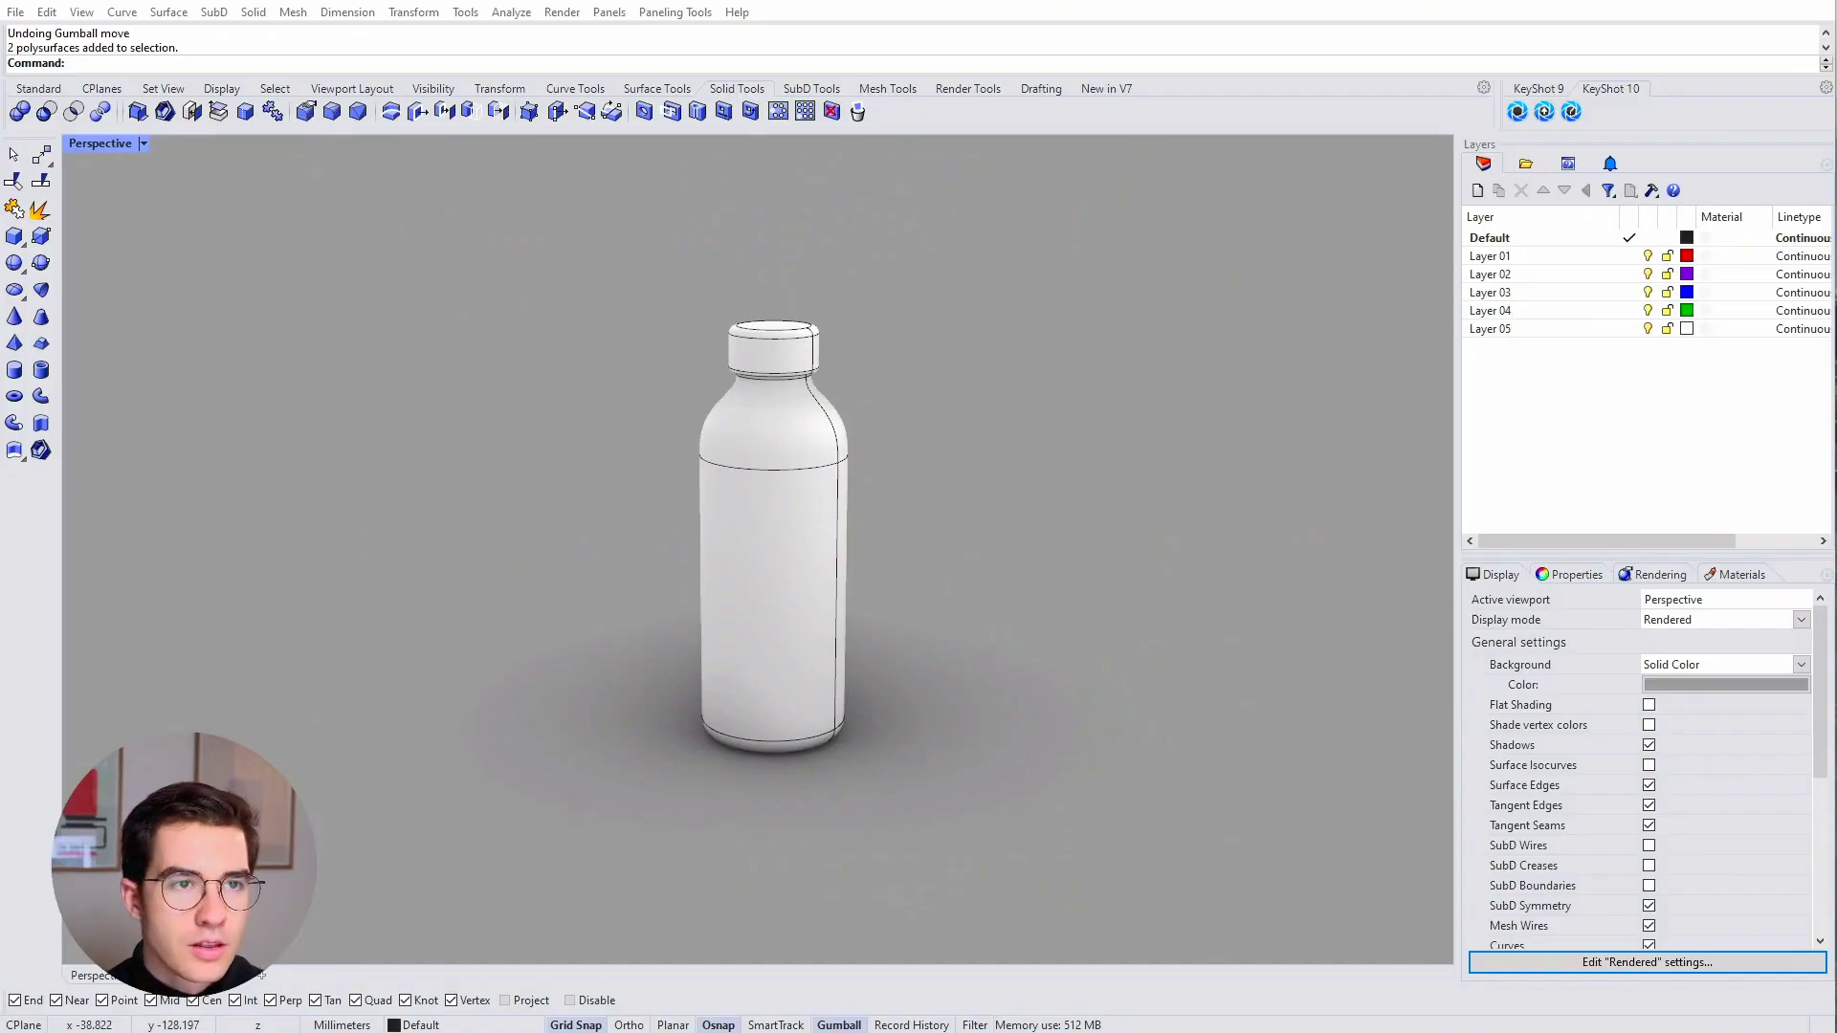
# Step: Drag the bottle body to the right, then undo that move
pyautogui.click(805, 481)
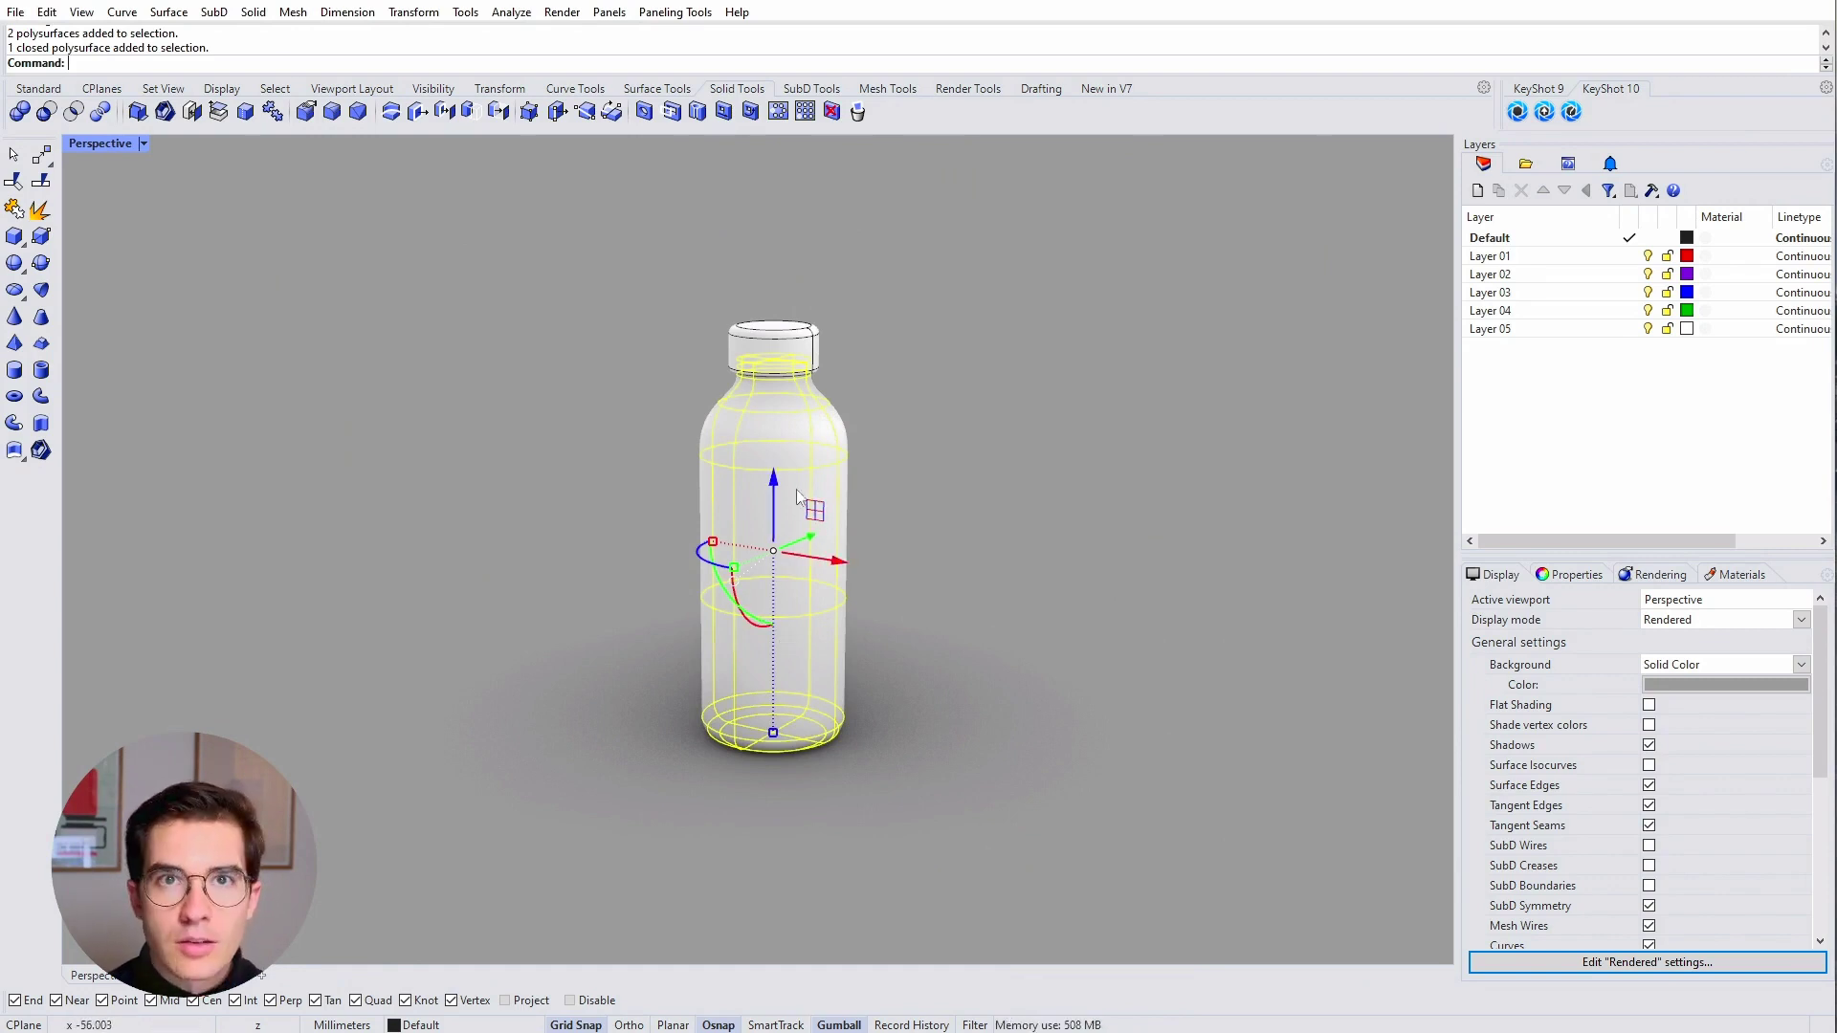
pyautogui.moveTo(821, 514); pyautogui.dragTo(925, 509)
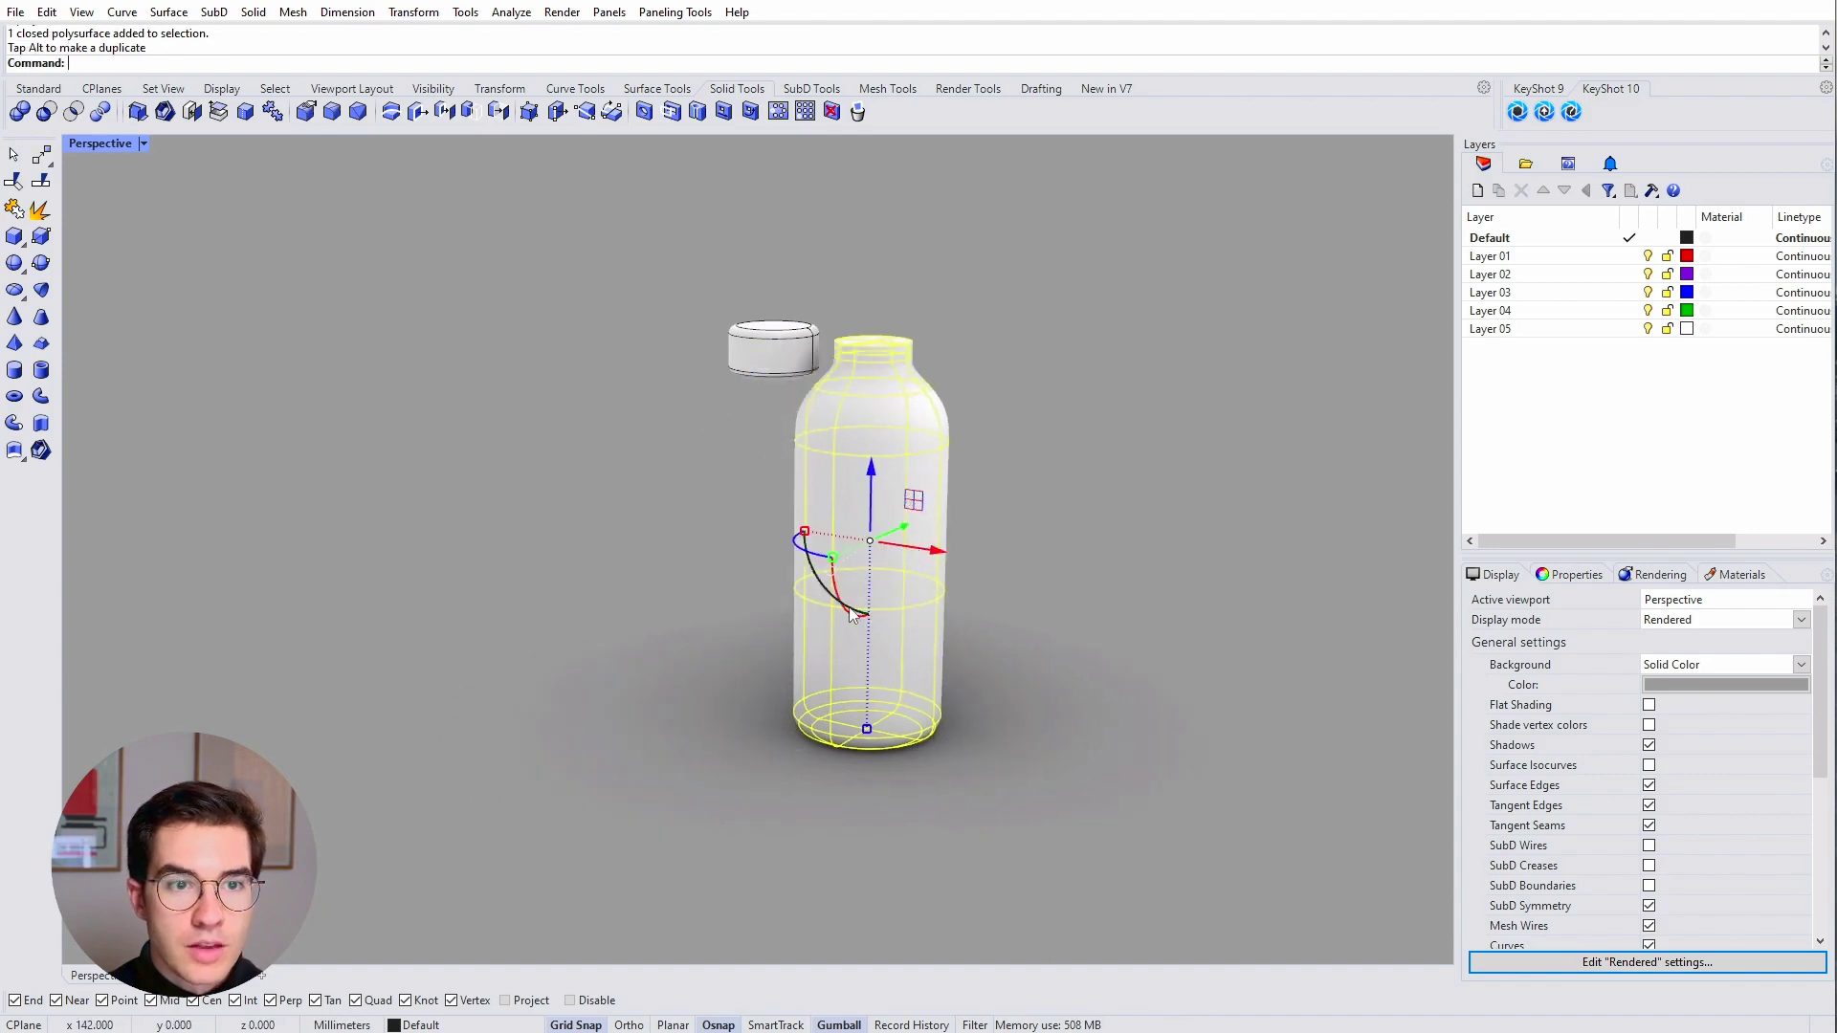
pyautogui.hotkey('ctrl', 'z')
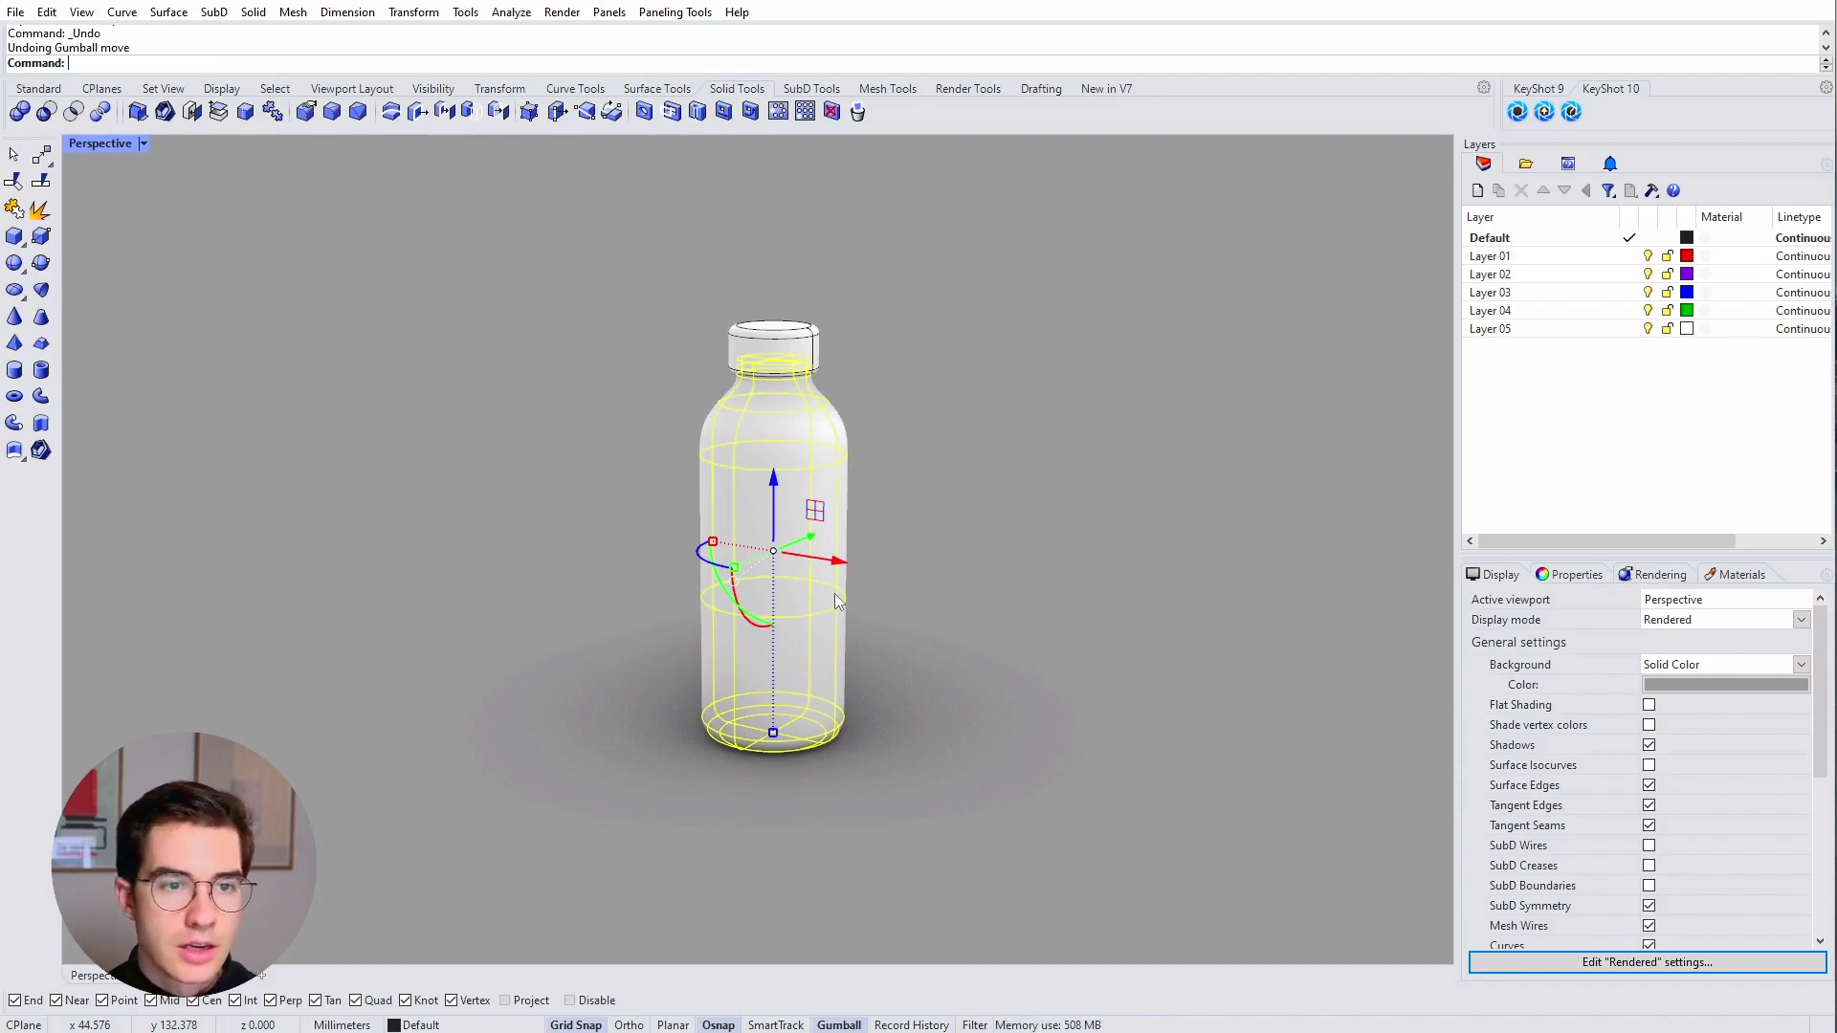
# Step: Select the bottle's lid, toggling its gumball off and back on
pyautogui.click(774, 363)
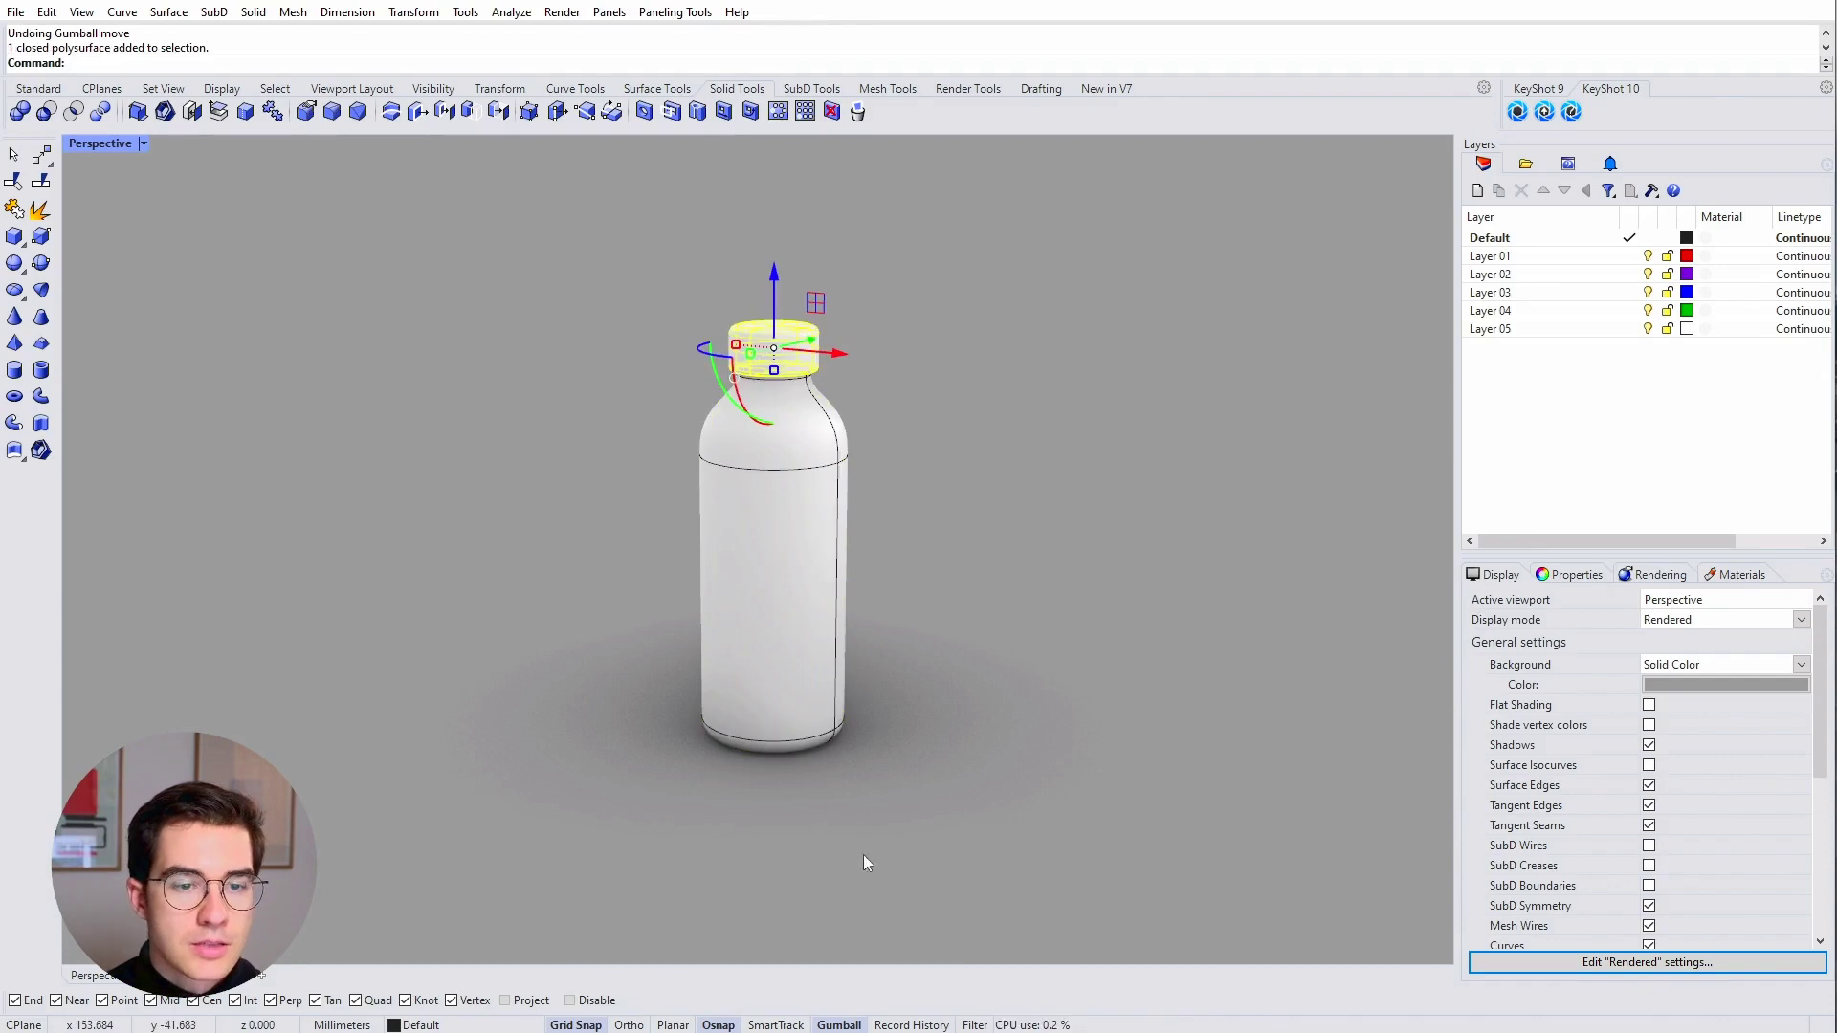
pyautogui.click(840, 1026)
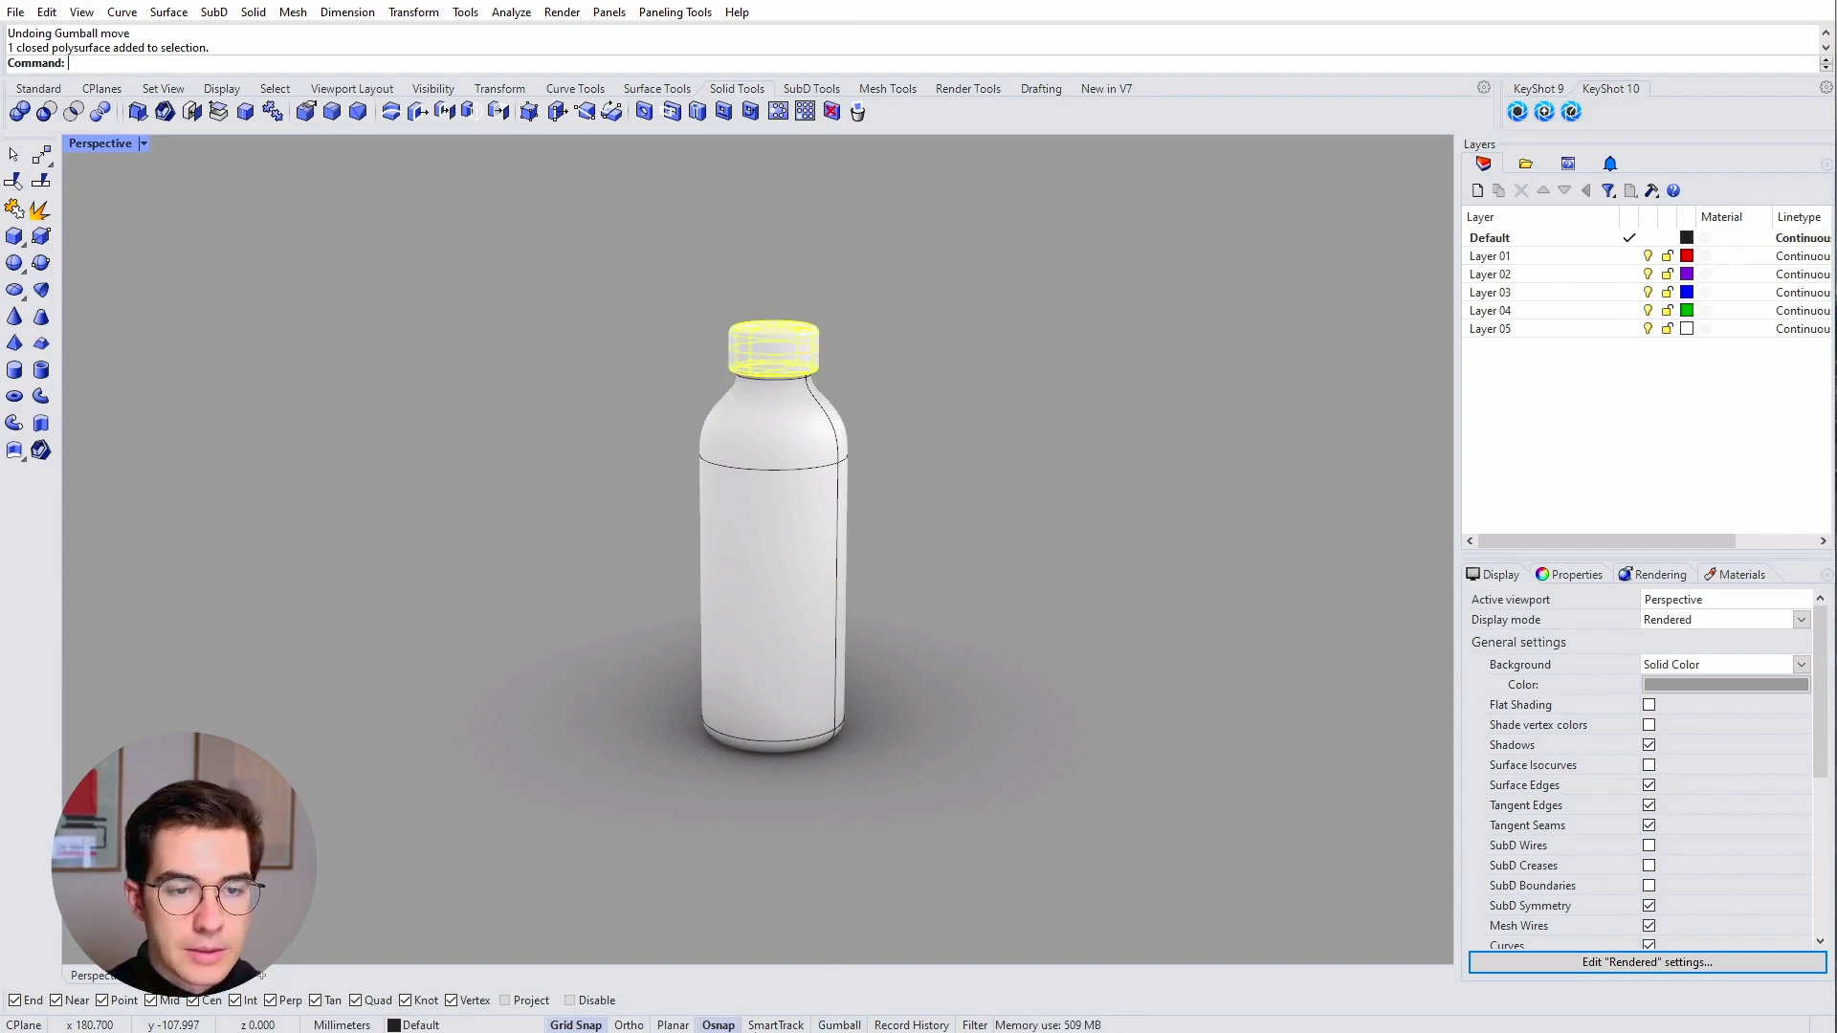
pyautogui.click(834, 1025)
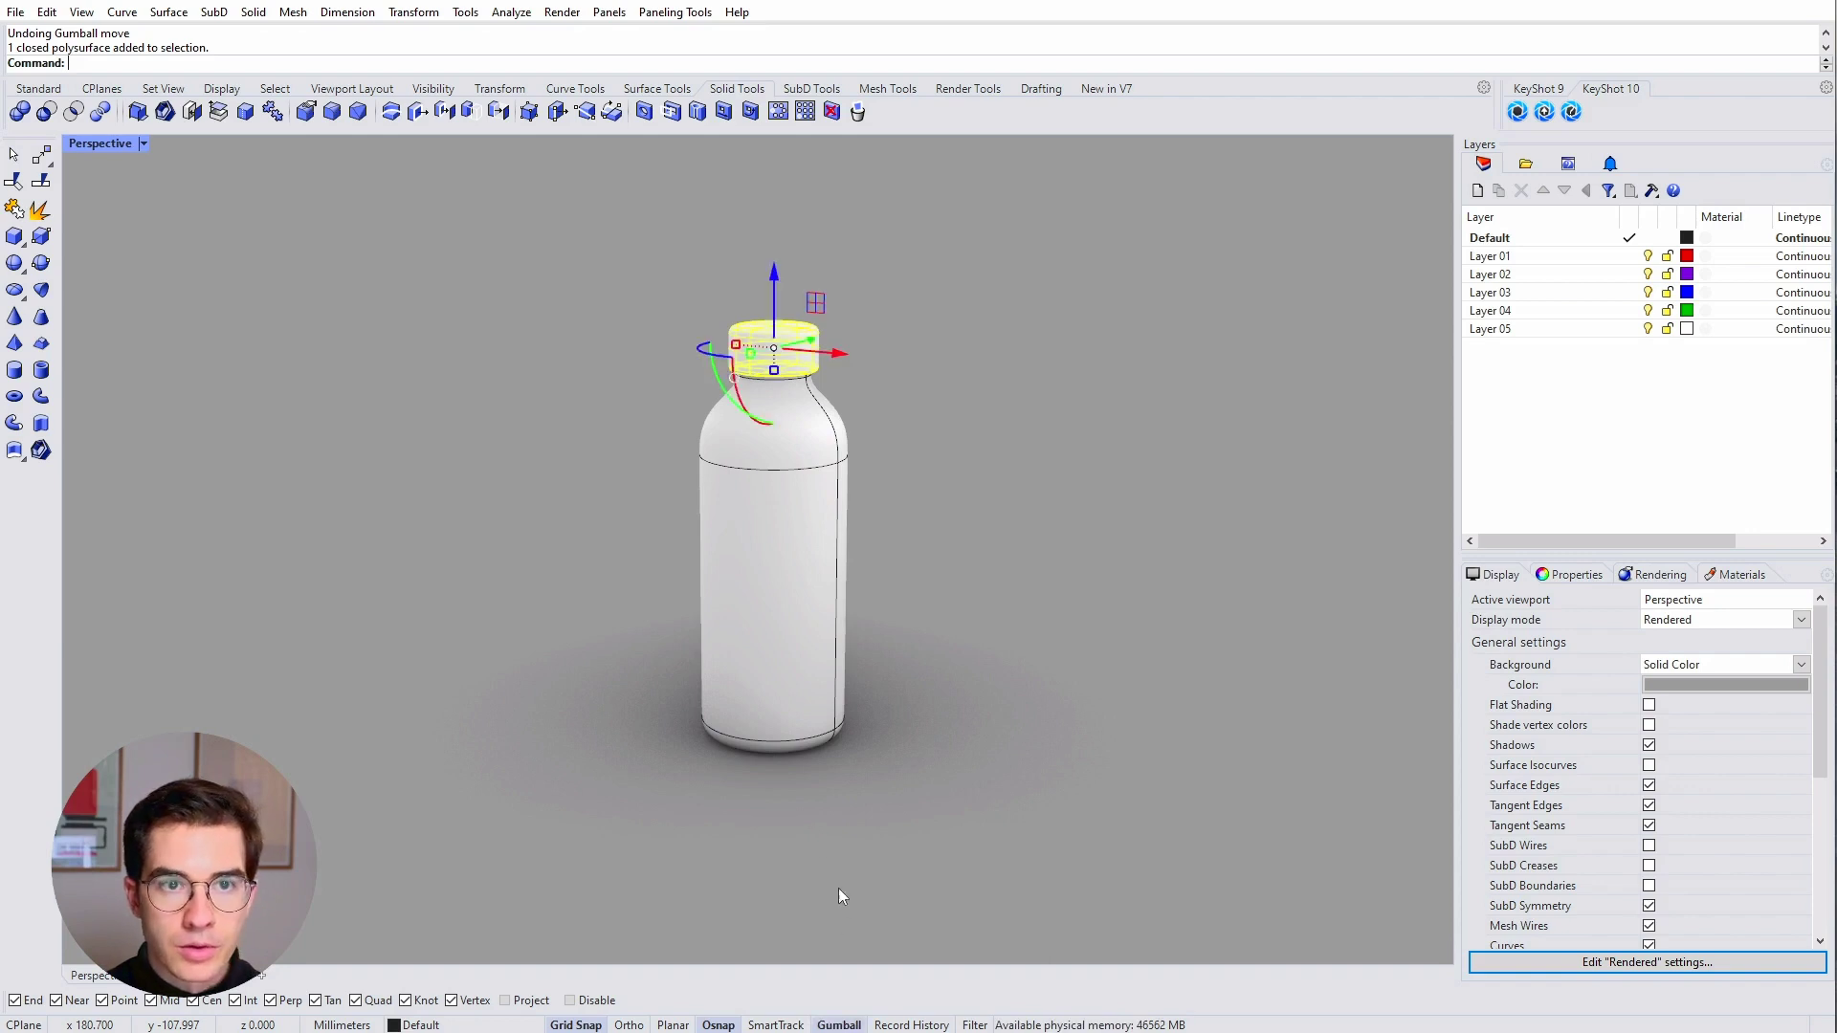
pyautogui.click(851, 433)
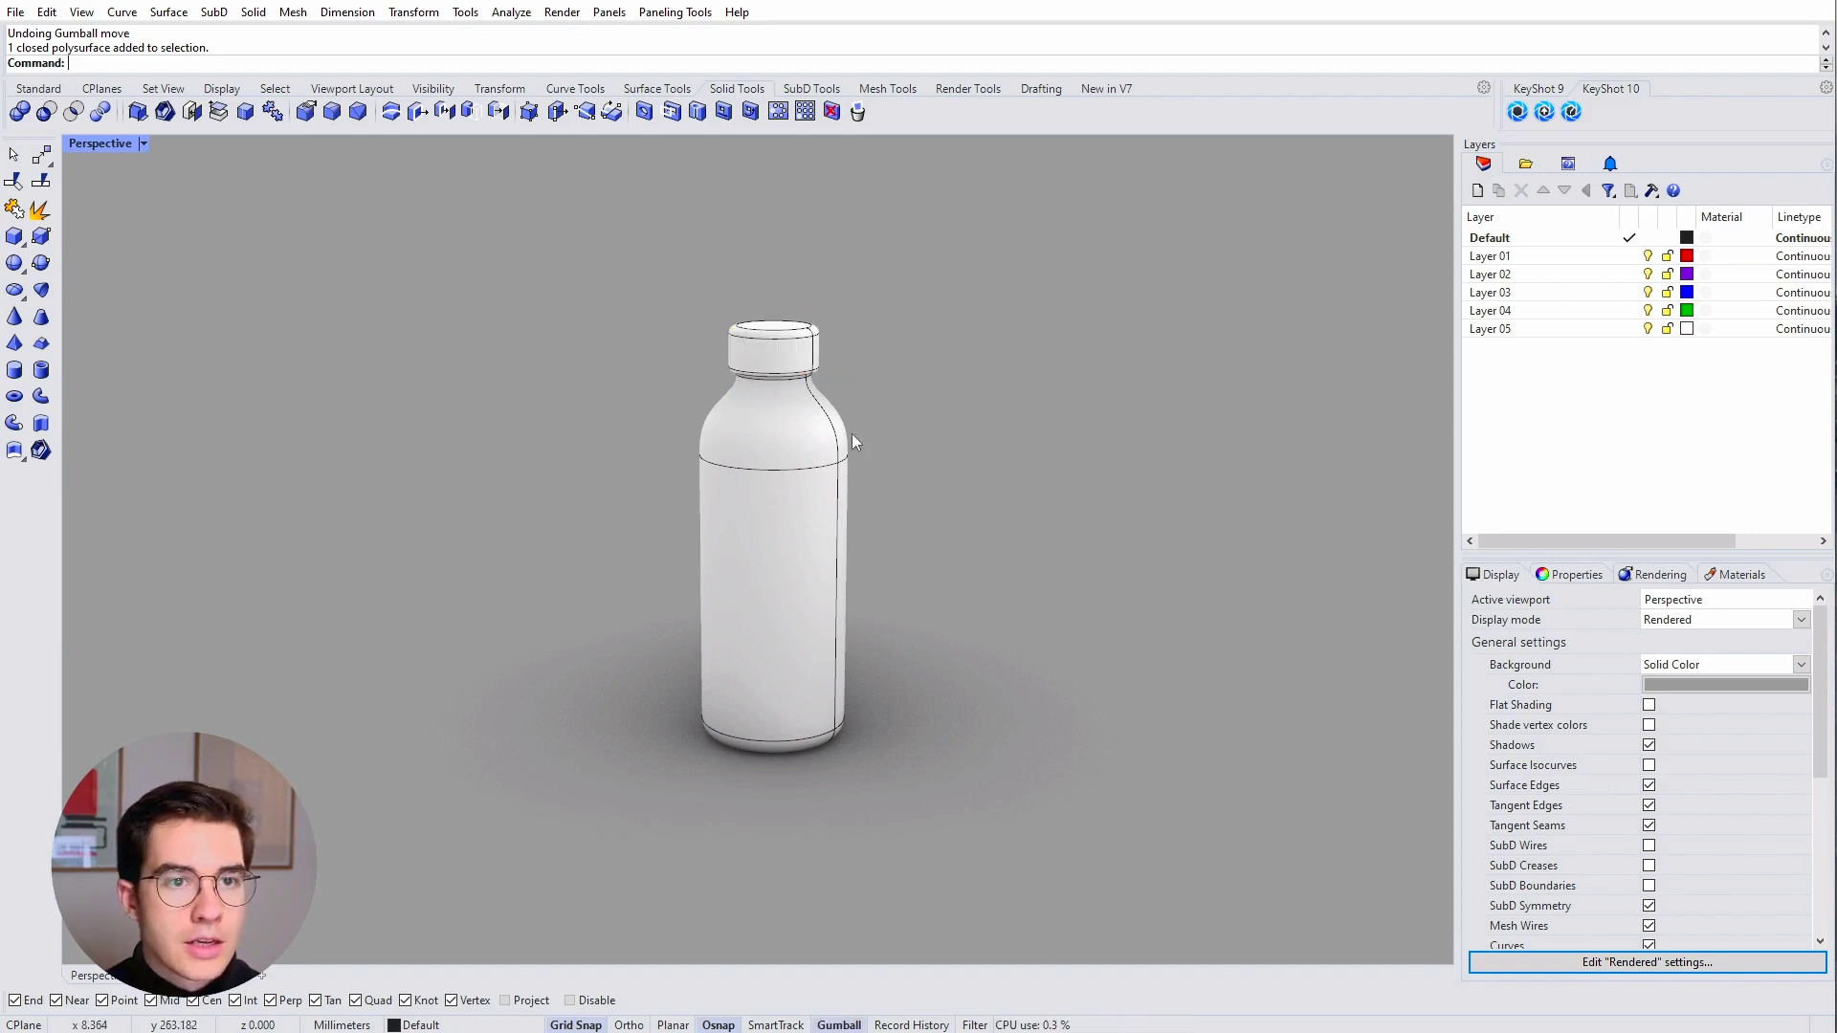
pyautogui.click(784, 353)
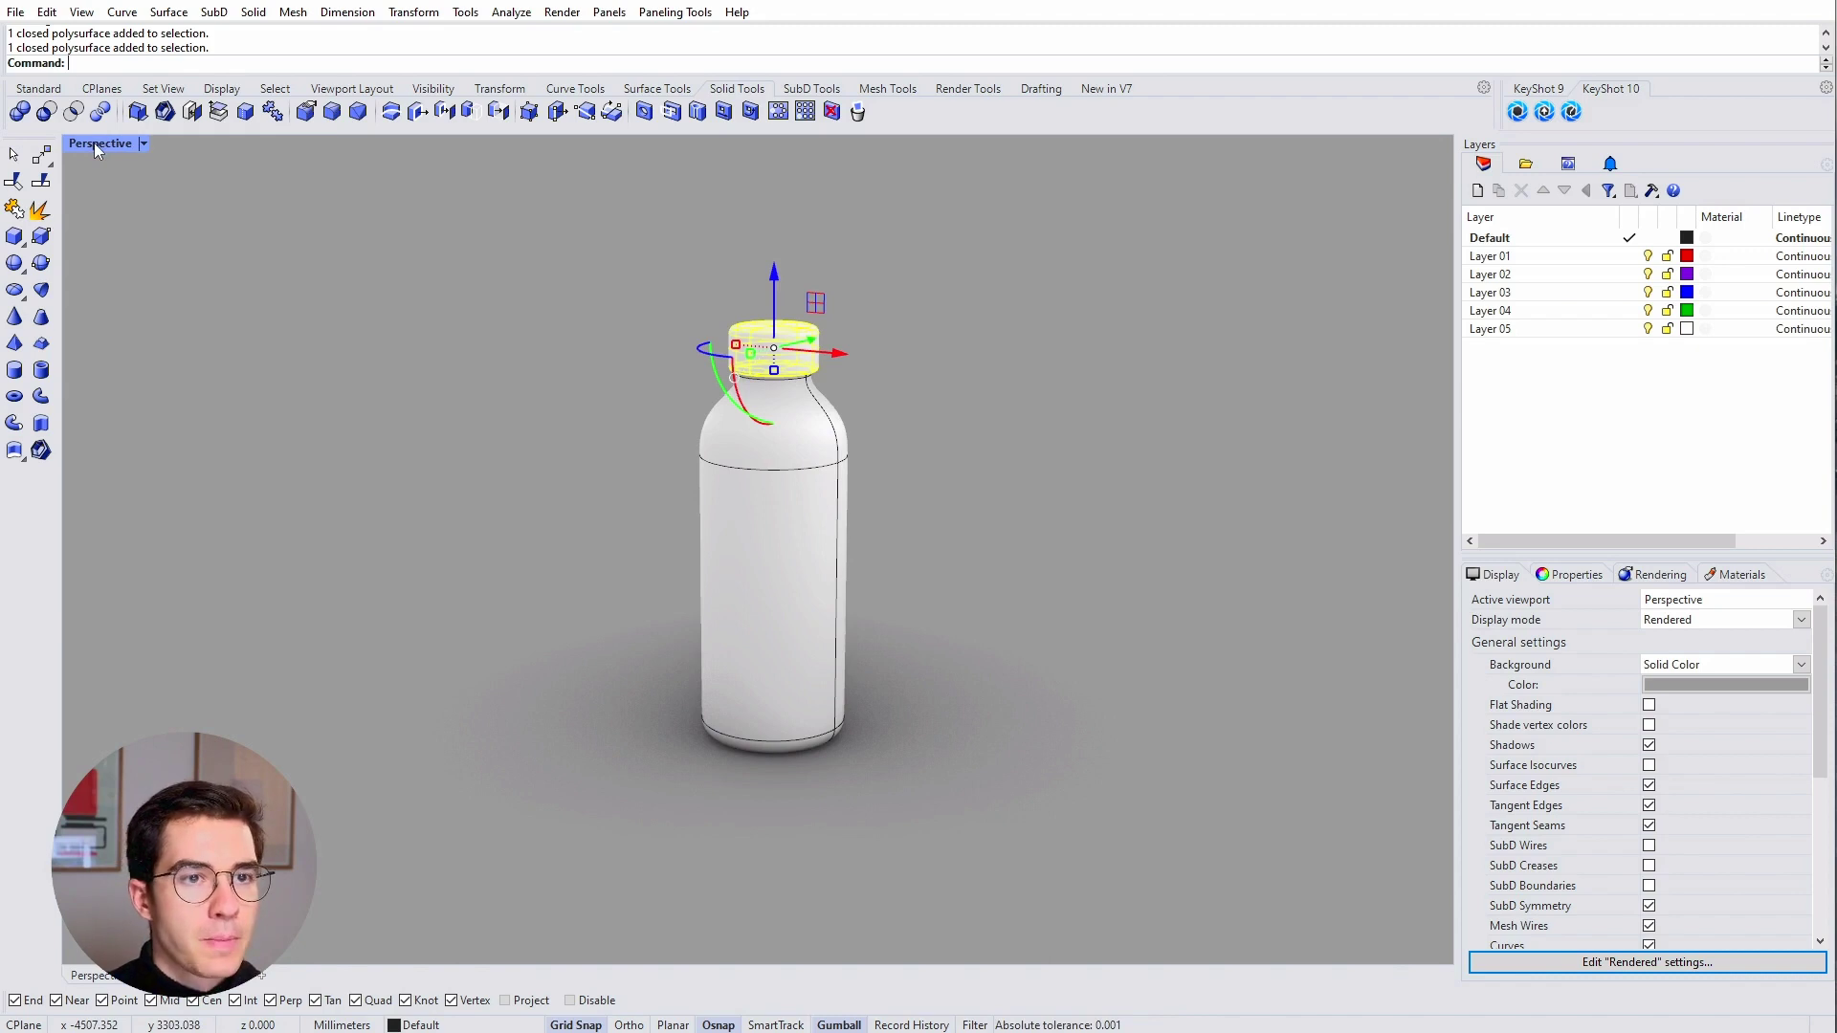
# Step: Start moving the lid from the Transform tools, based at its rim Quad point
pyautogui.click(38, 88)
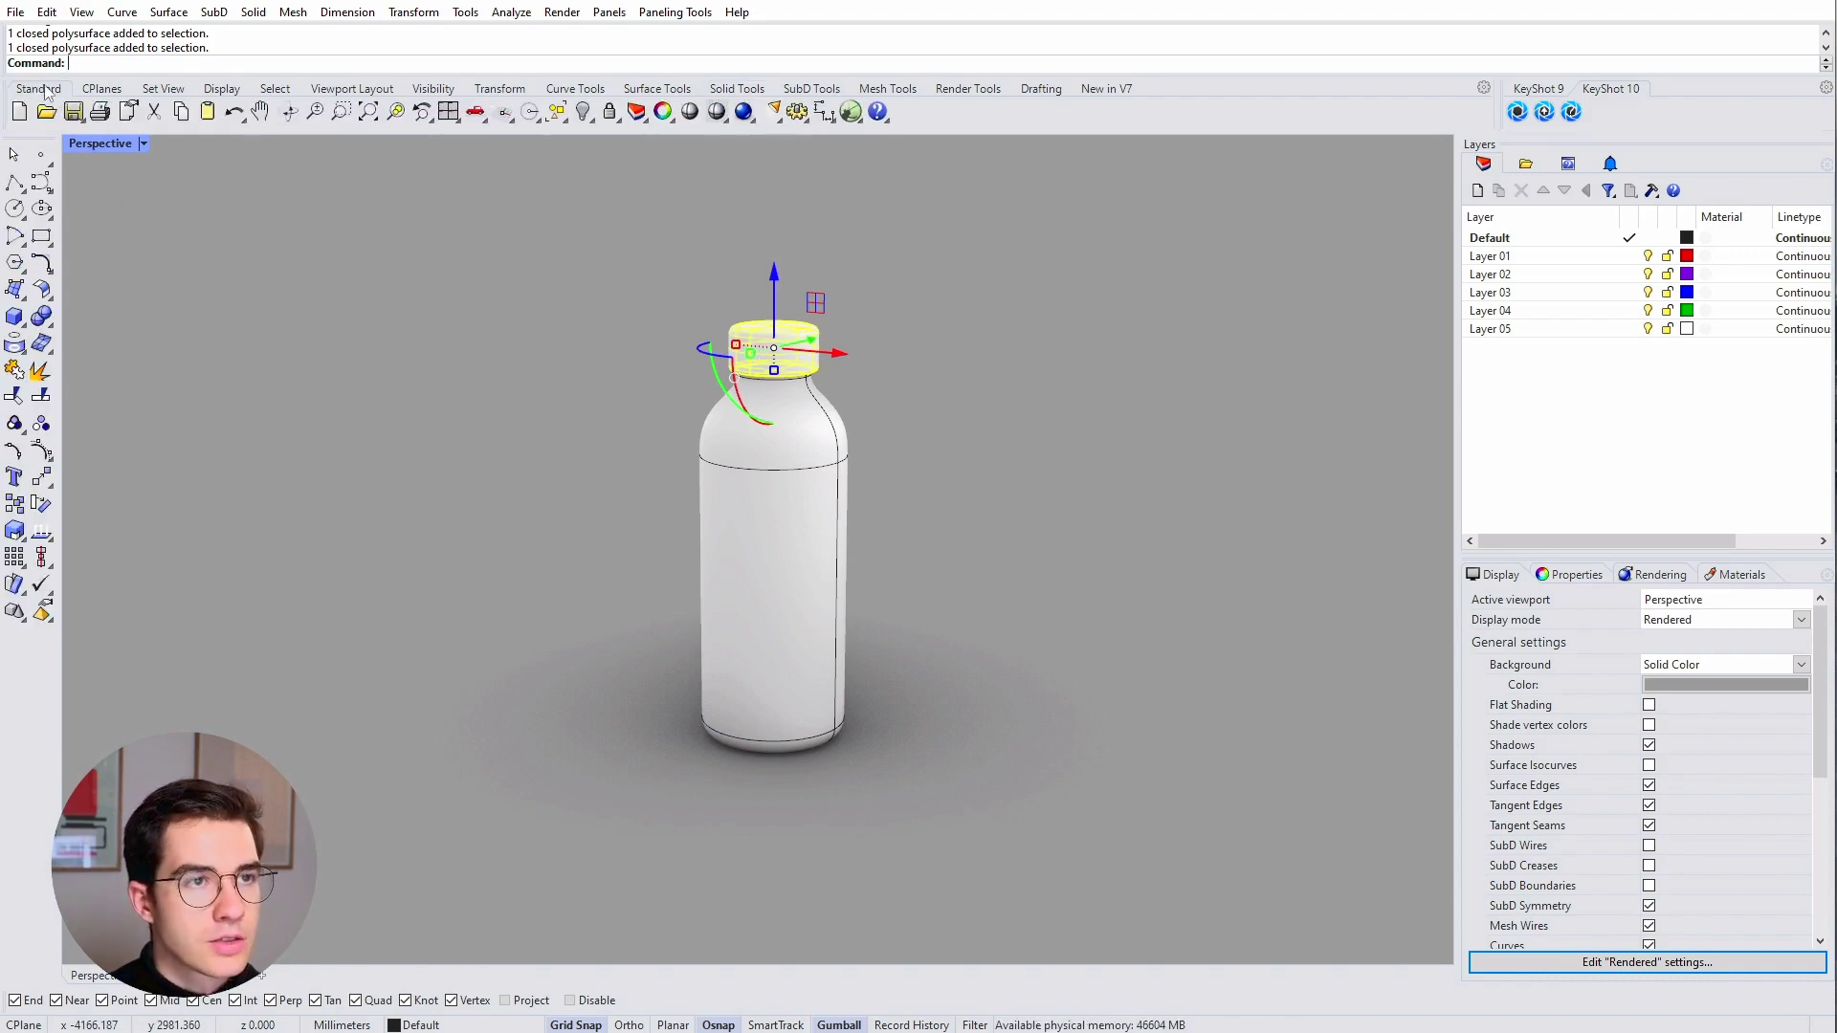
pyautogui.click(499, 88)
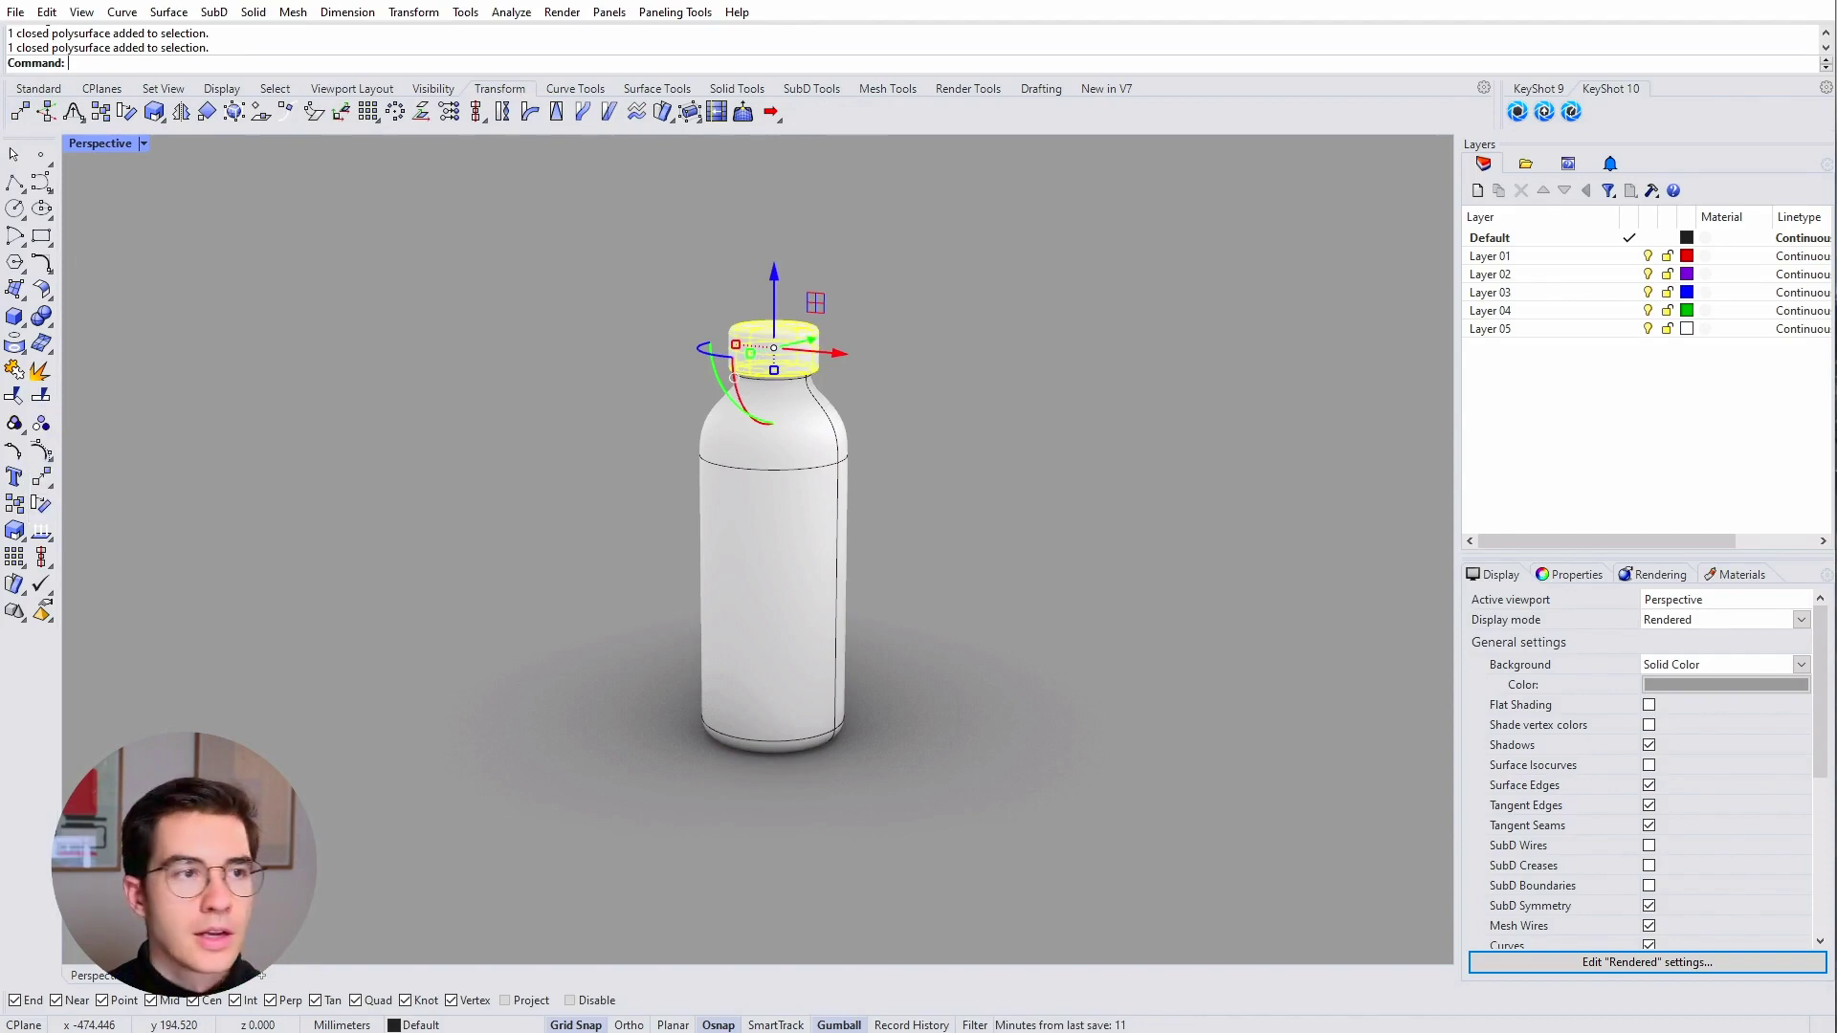
pyautogui.click(20, 112)
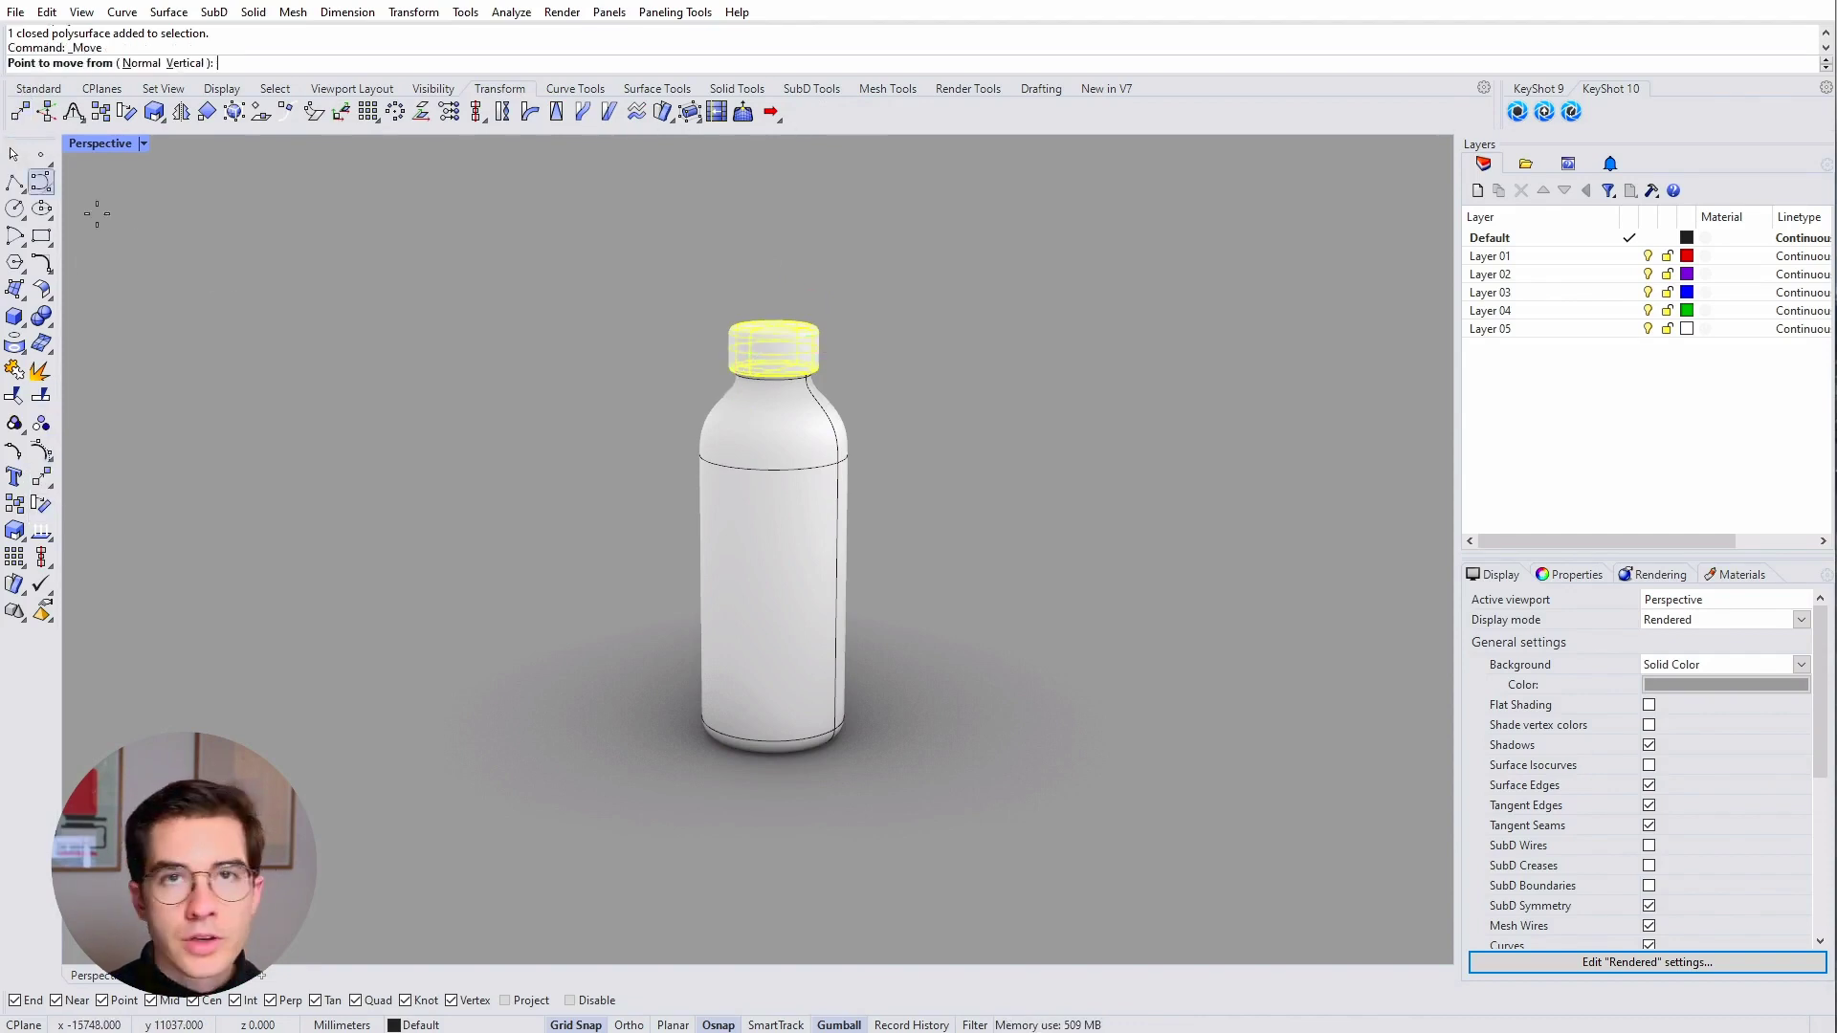
pyautogui.click(751, 338)
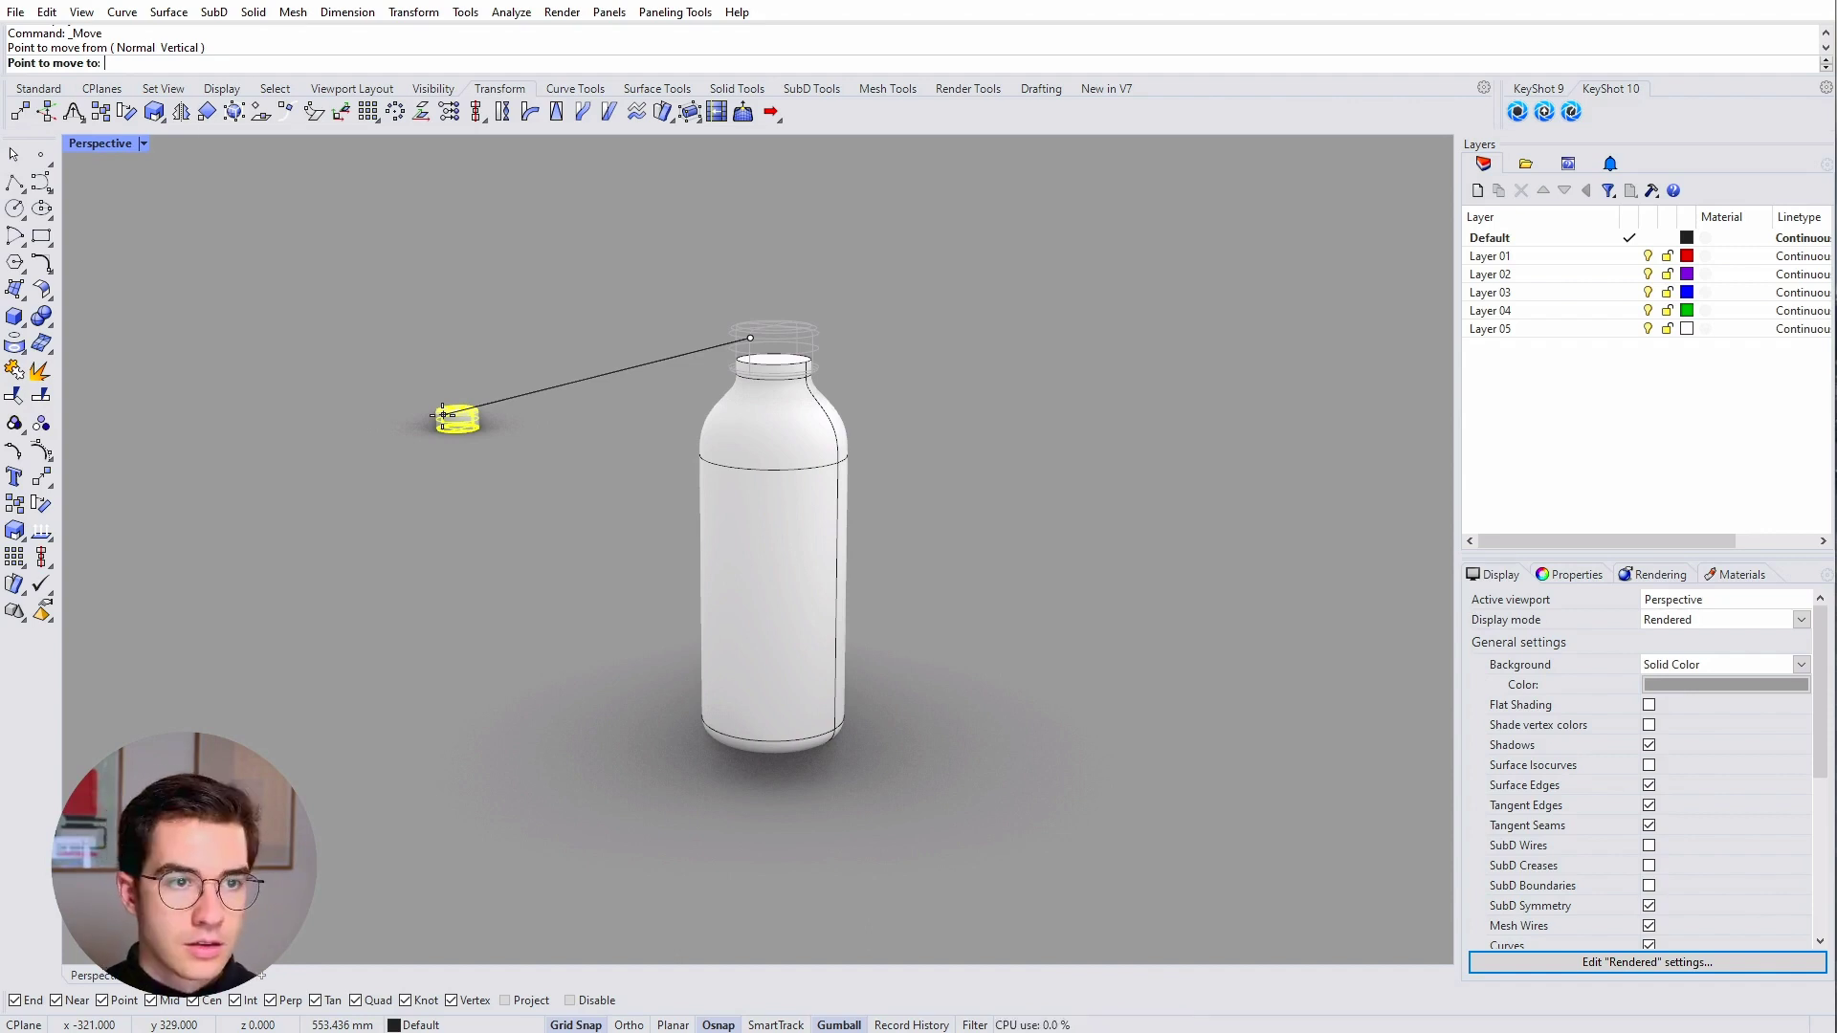
# Step: Restore the Top, Front, Right and Perspective layout and turn on Ortho for the lid's move
pyautogui.doubleClick(102, 144)
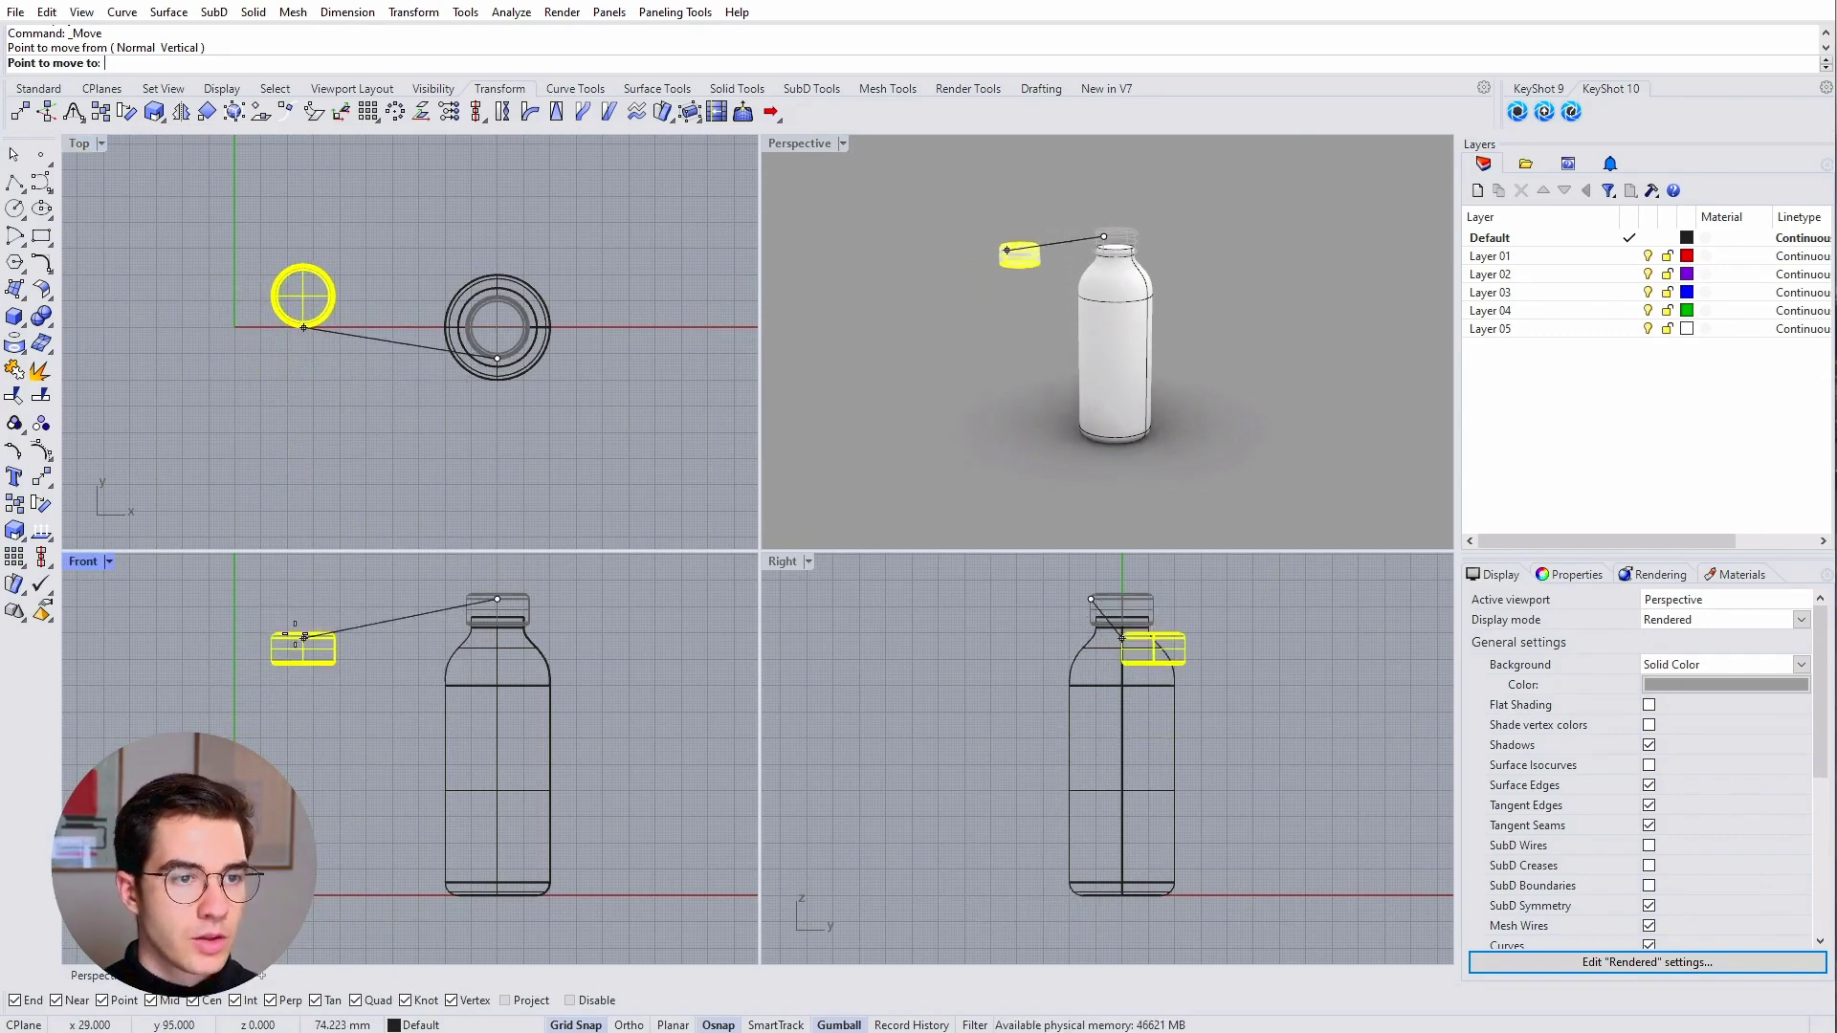
pyautogui.press('shift')
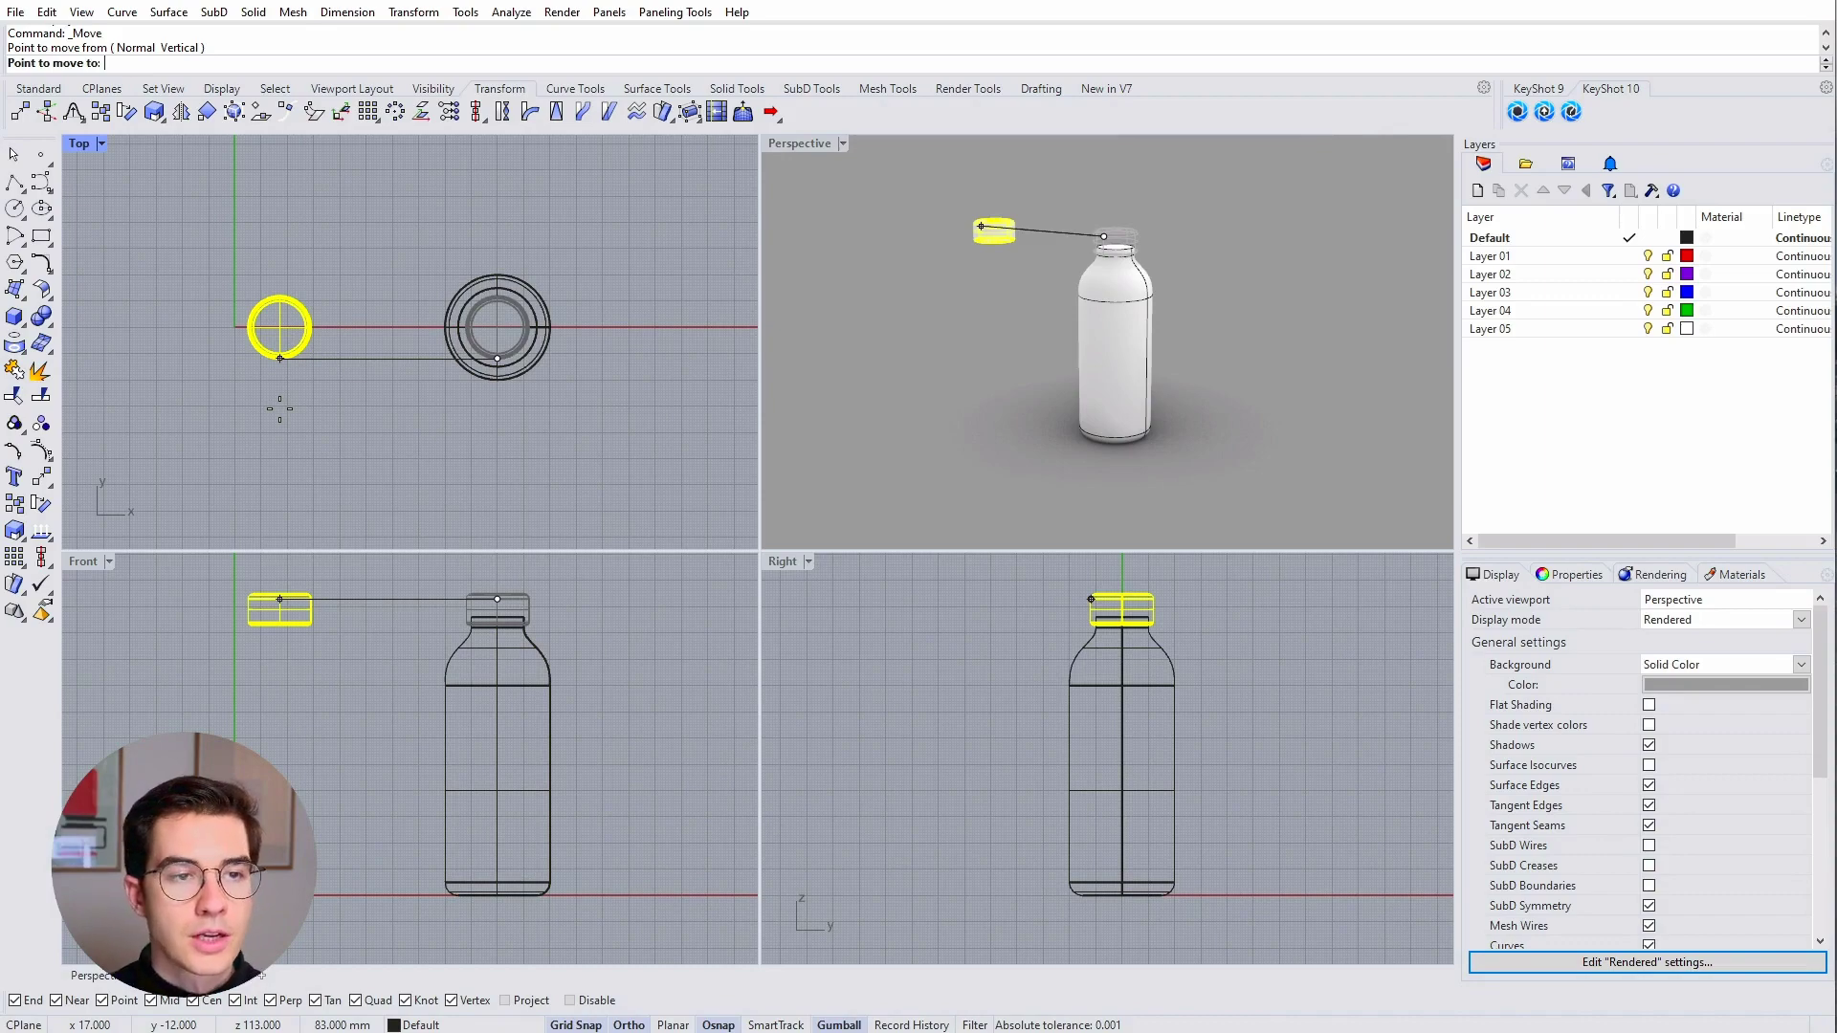
# Step: Seat the lid back on the neck and Alt-drag a duplicate bottle body up-left in Top
pyautogui.click(1103, 236)
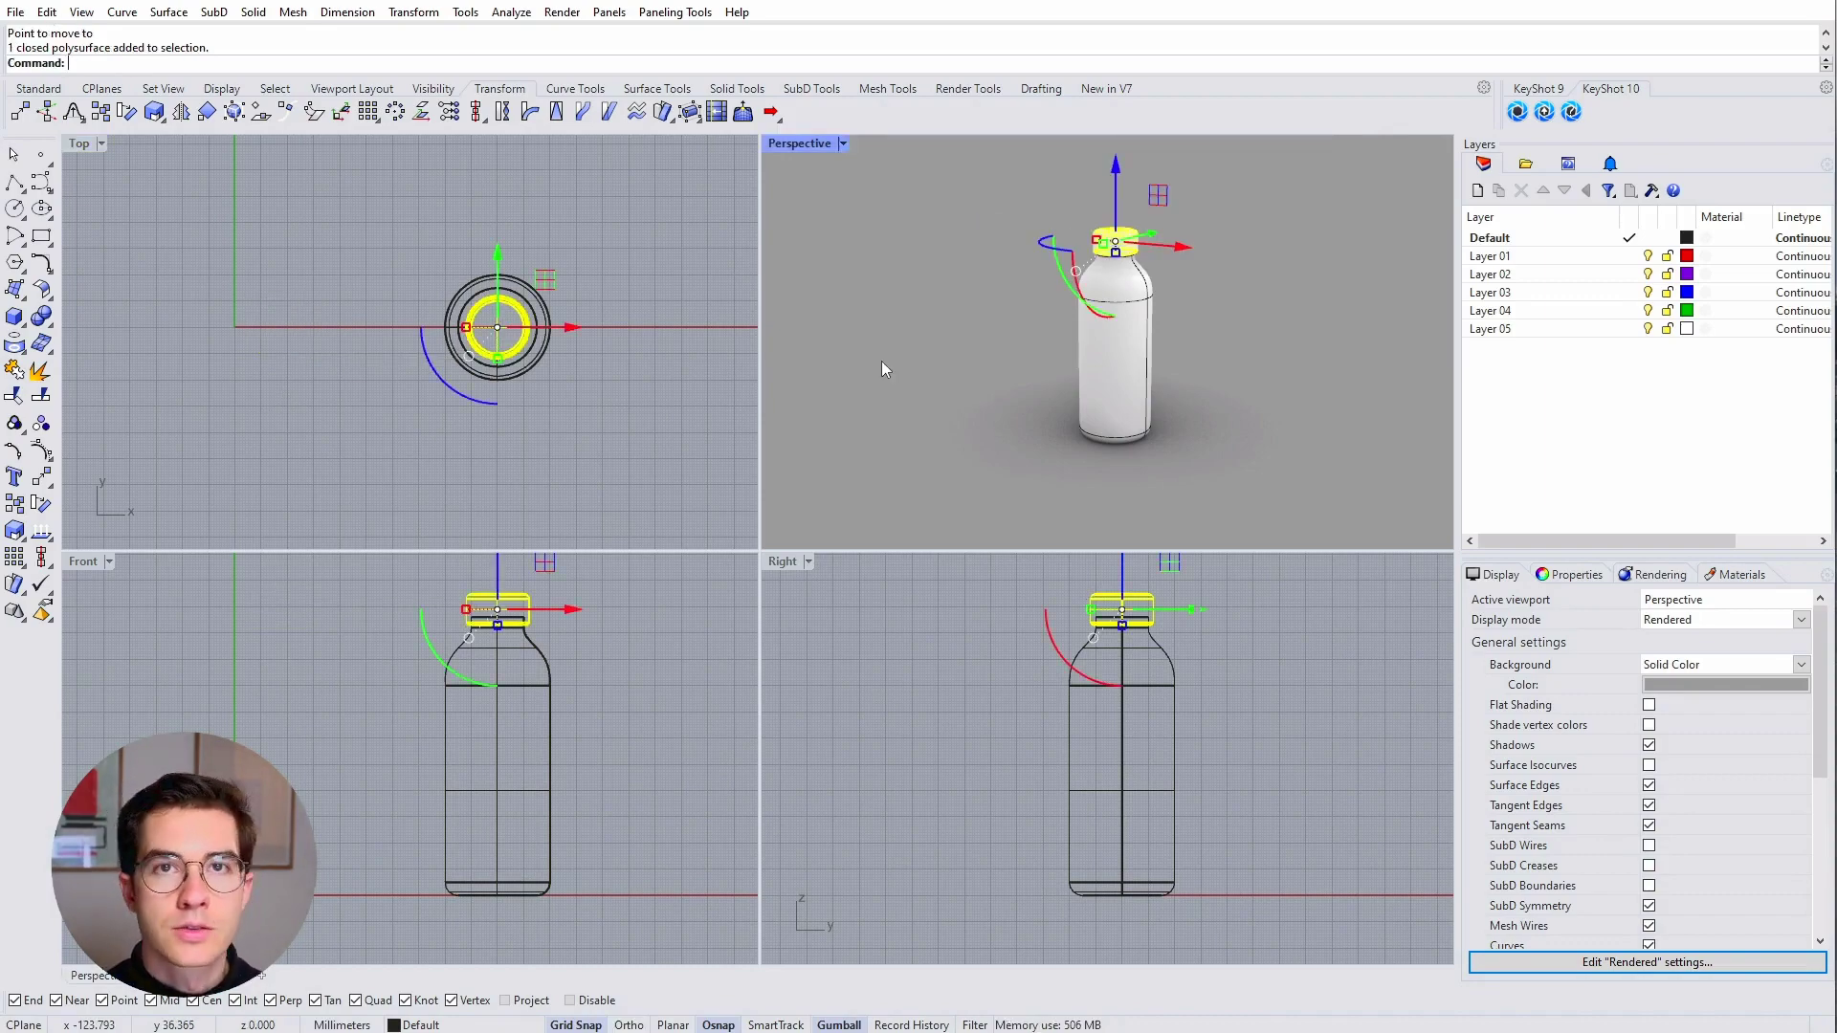
pyautogui.click(516, 375)
pyautogui.hotkey('ctrl', 'z')
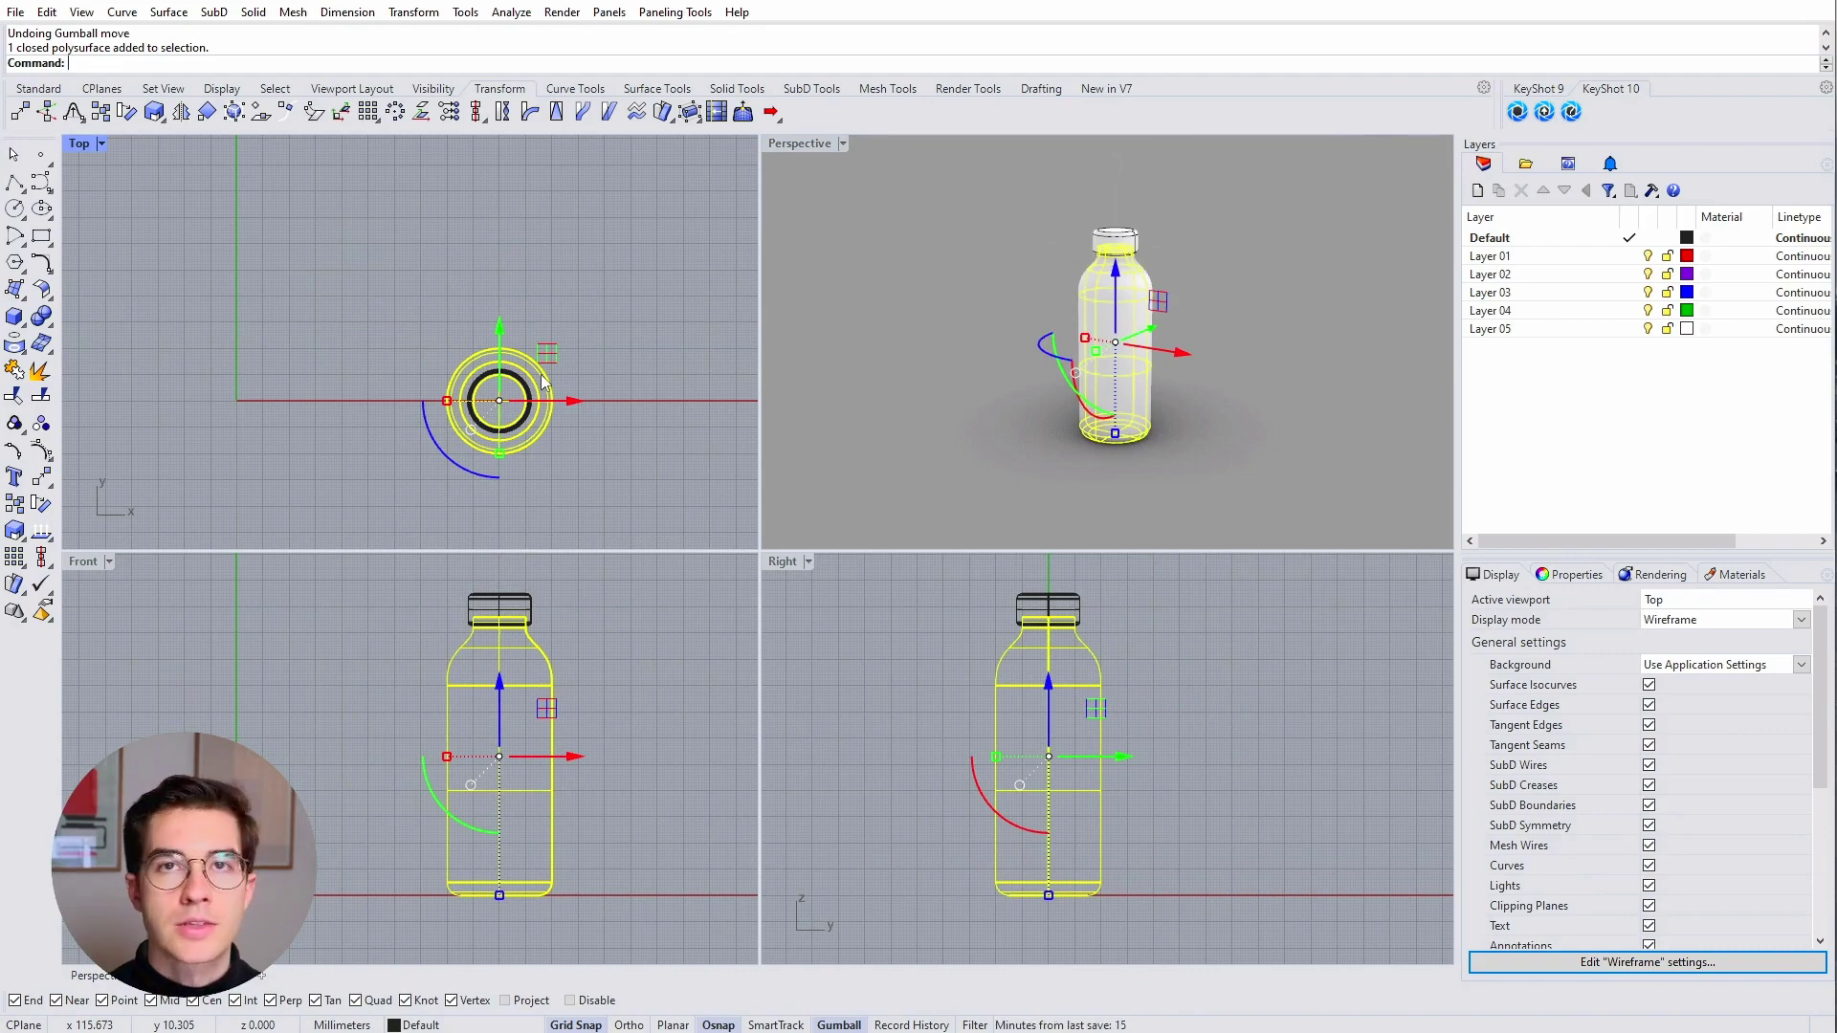
pyautogui.moveTo(542, 380); pyautogui.dragTo(410, 199)
pyautogui.press('alt')
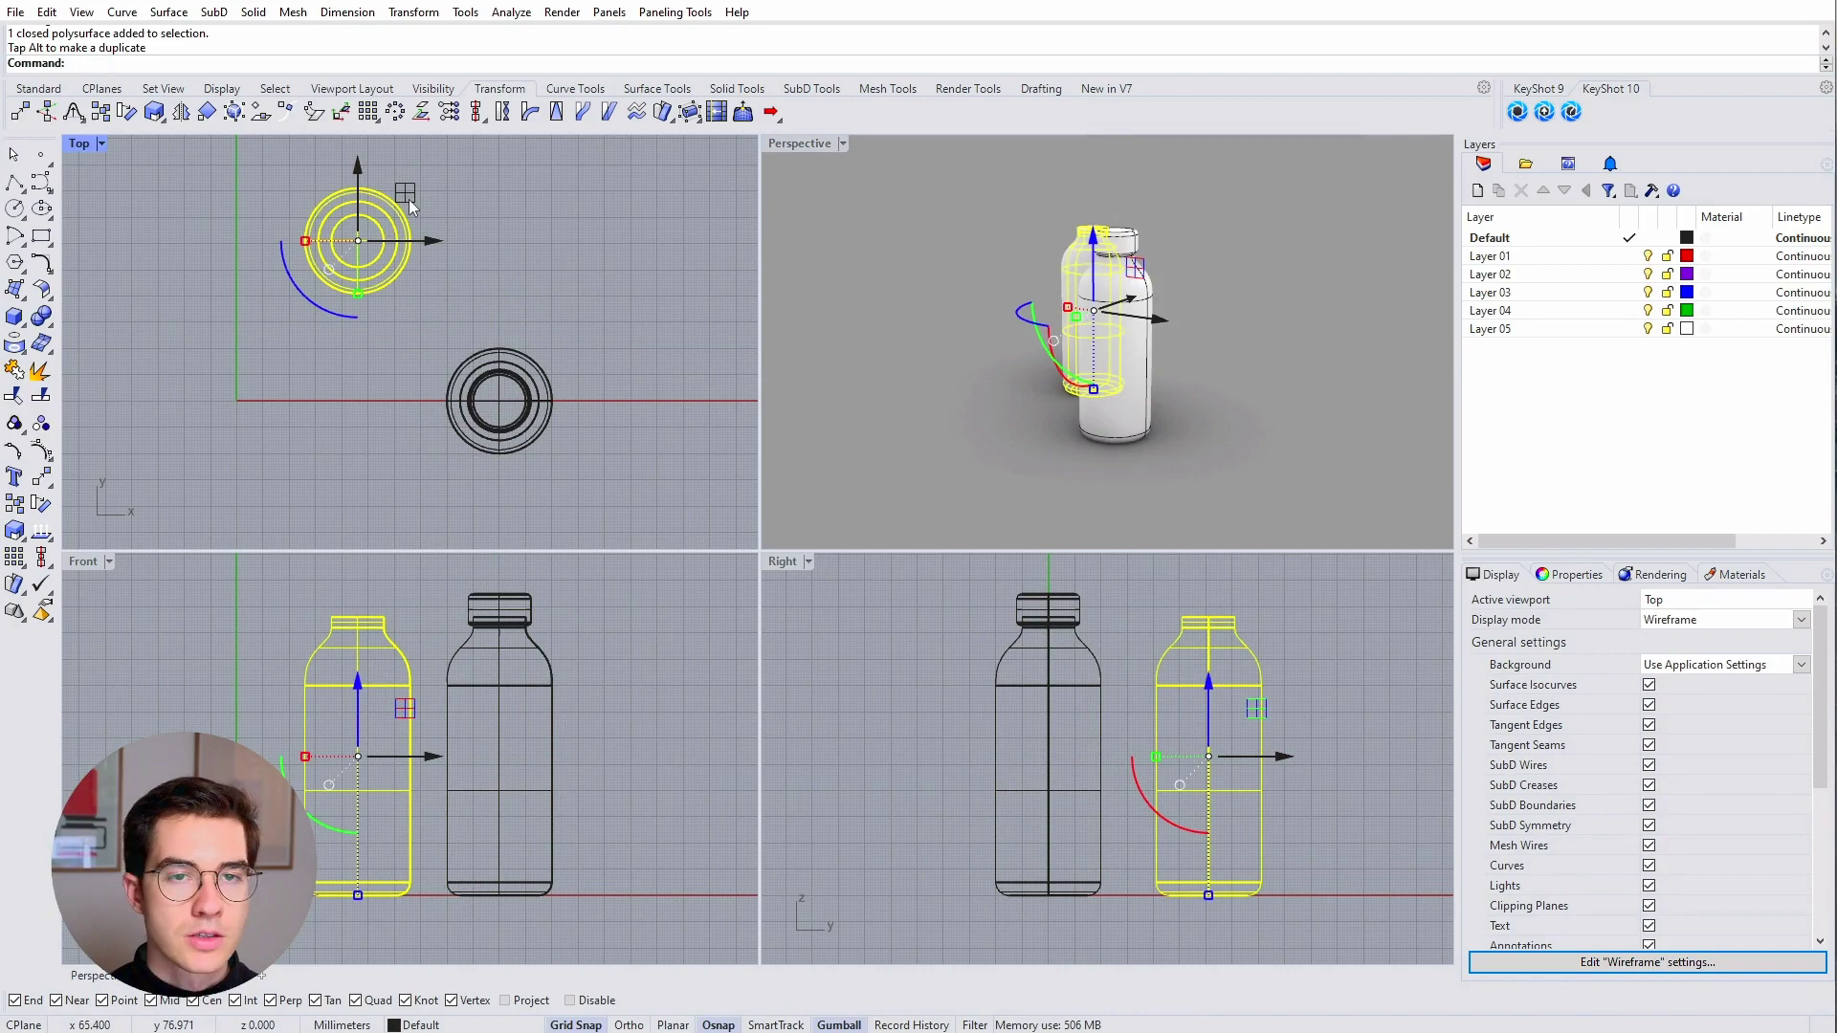
pyautogui.click(1183, 251)
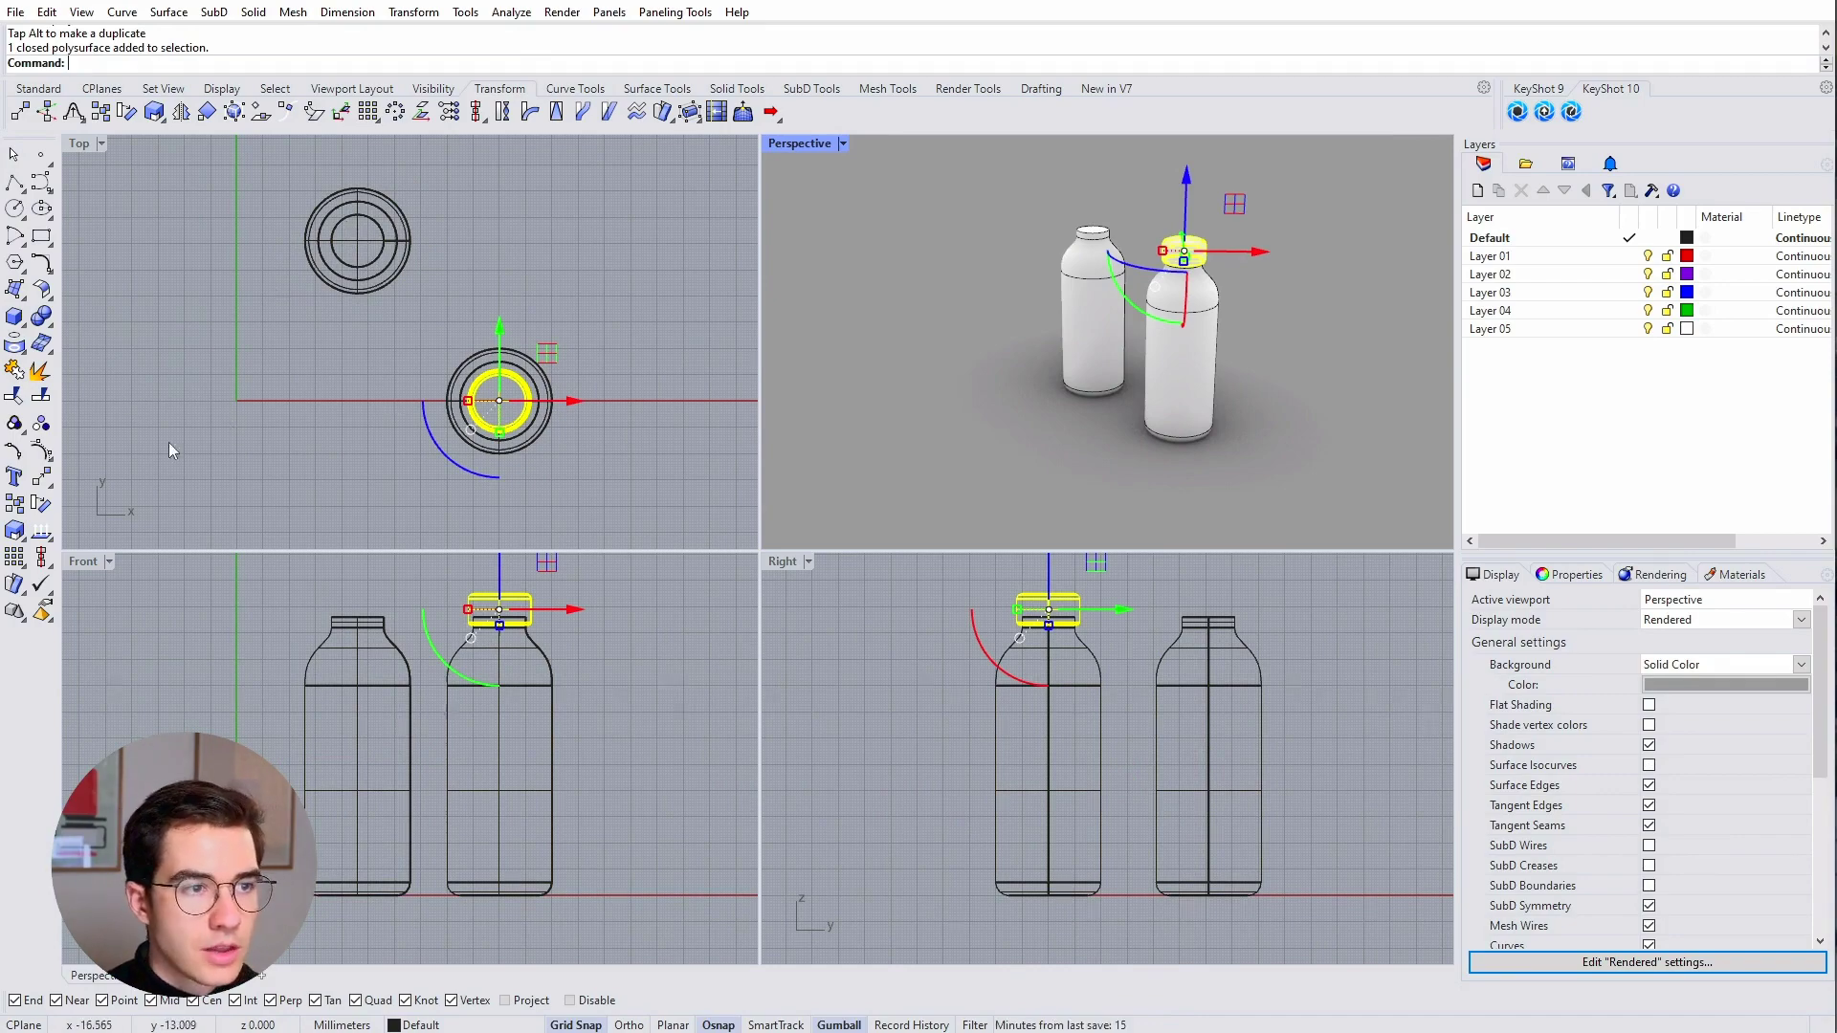
# Step: With projected snapping on, move the lid from the right bottle's centre onto the left bottle
pyautogui.click(41, 476)
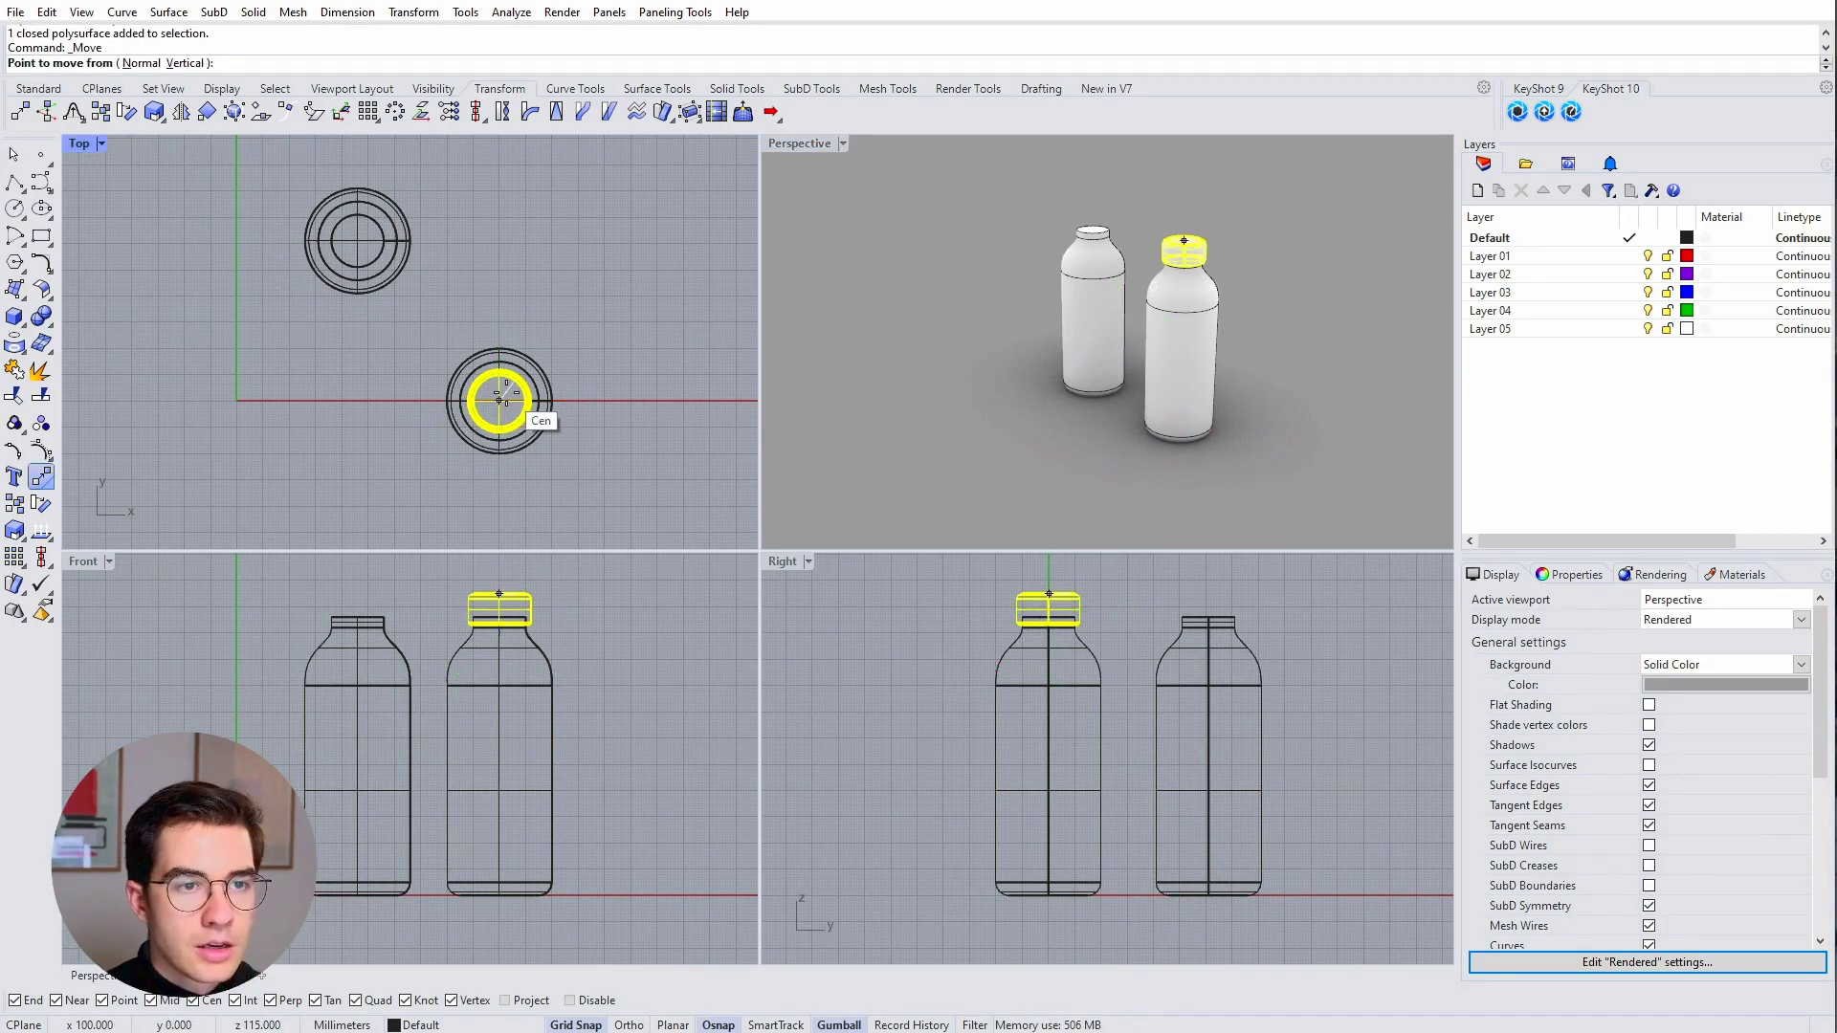
pyautogui.scroll(2, 499, 400)
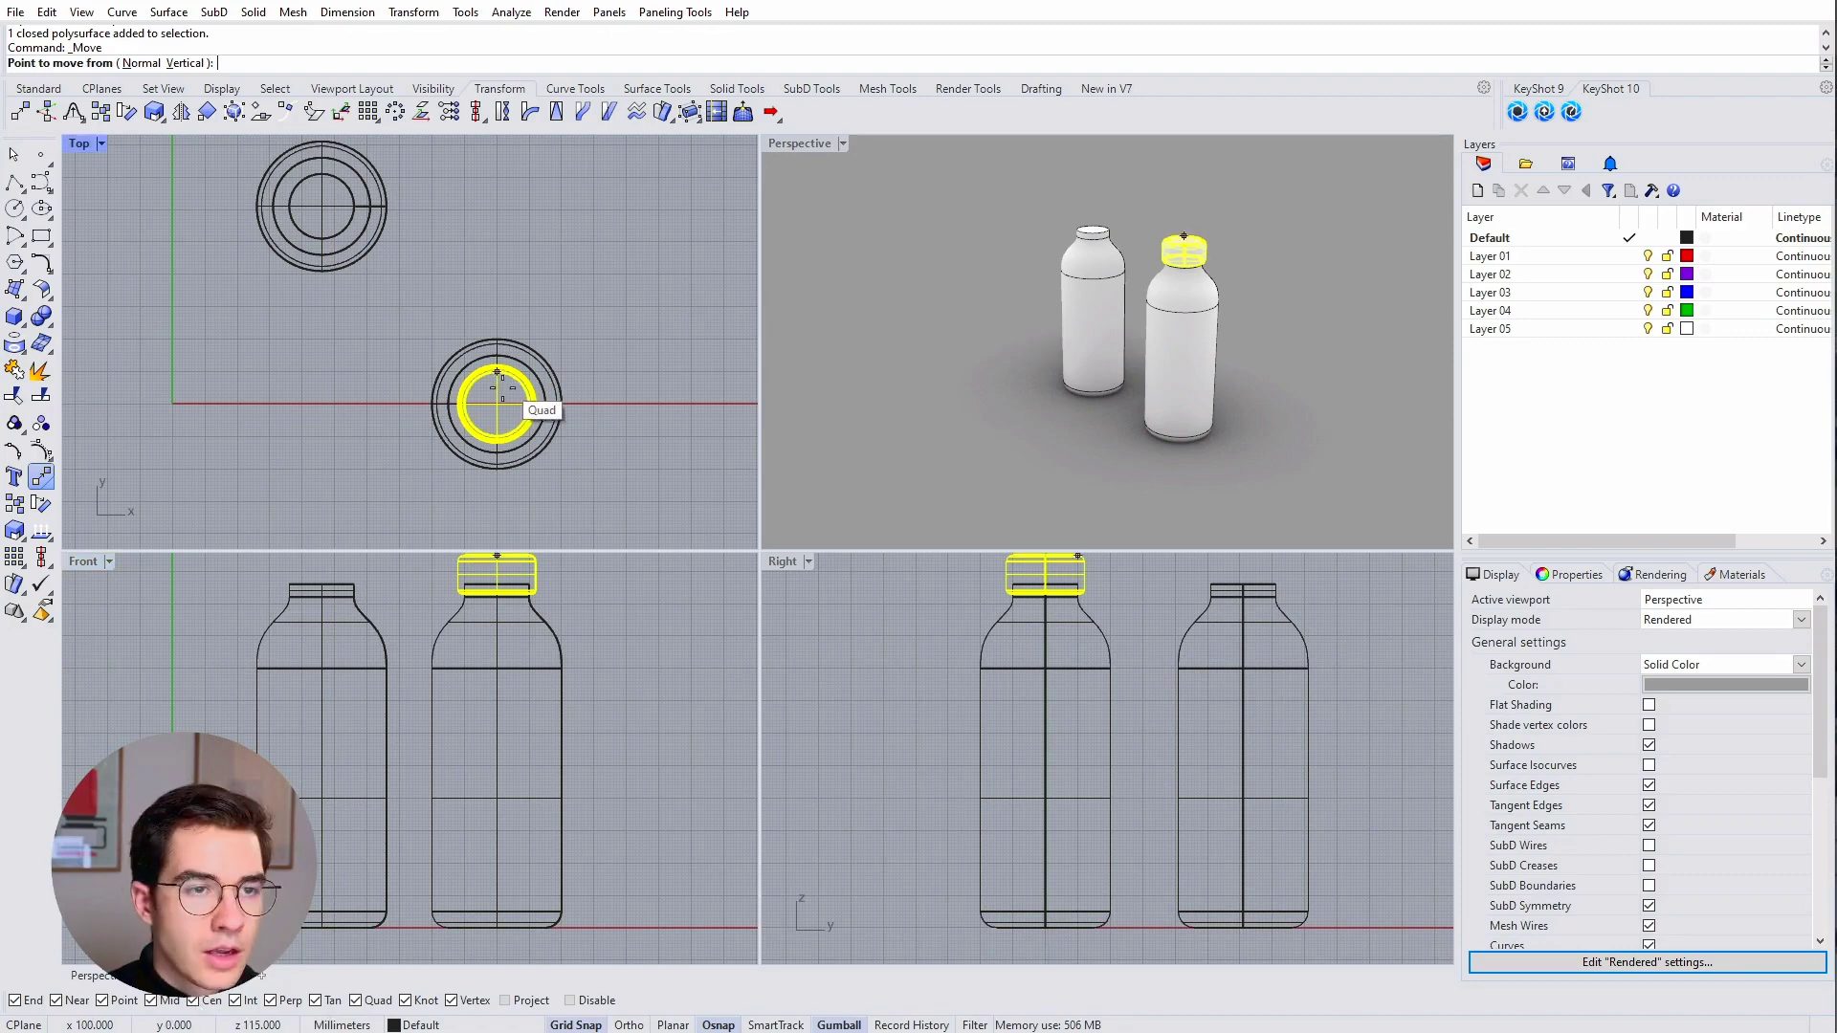
pyautogui.click(507, 1001)
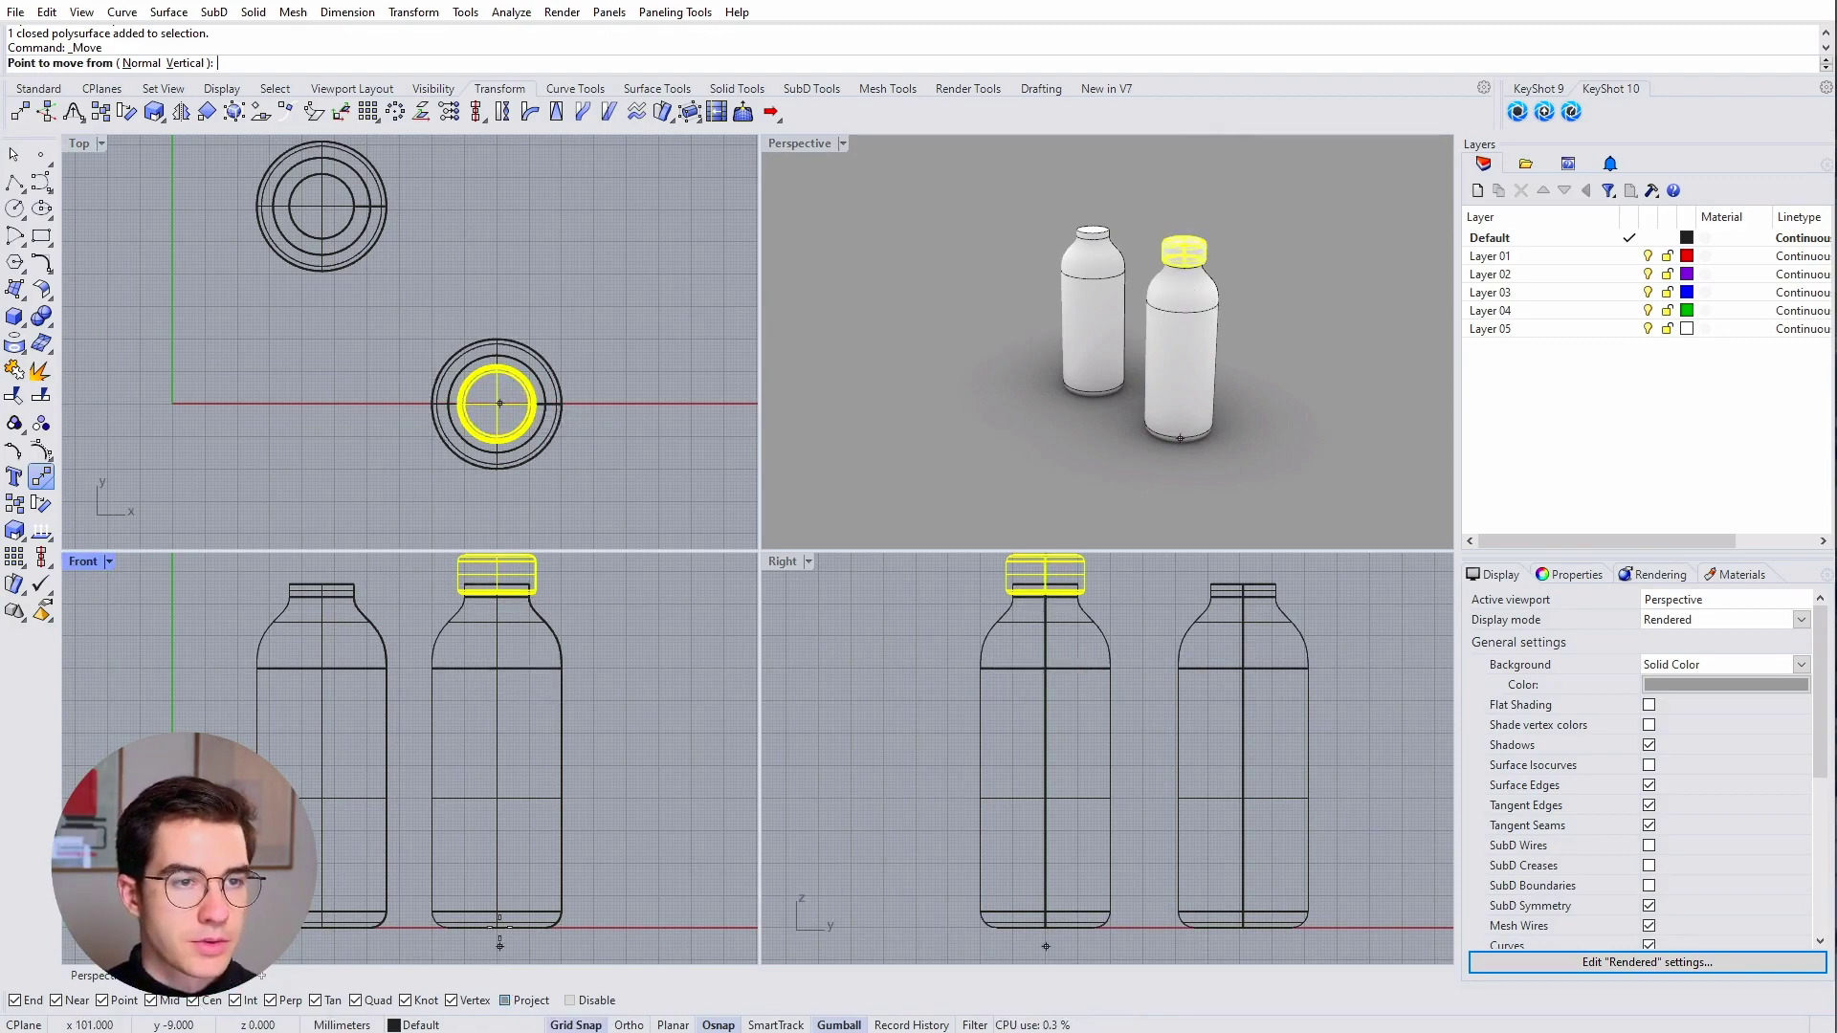
pyautogui.hotkey('ctrl', 'z')
pyautogui.press('Return')
pyautogui.click(496, 402)
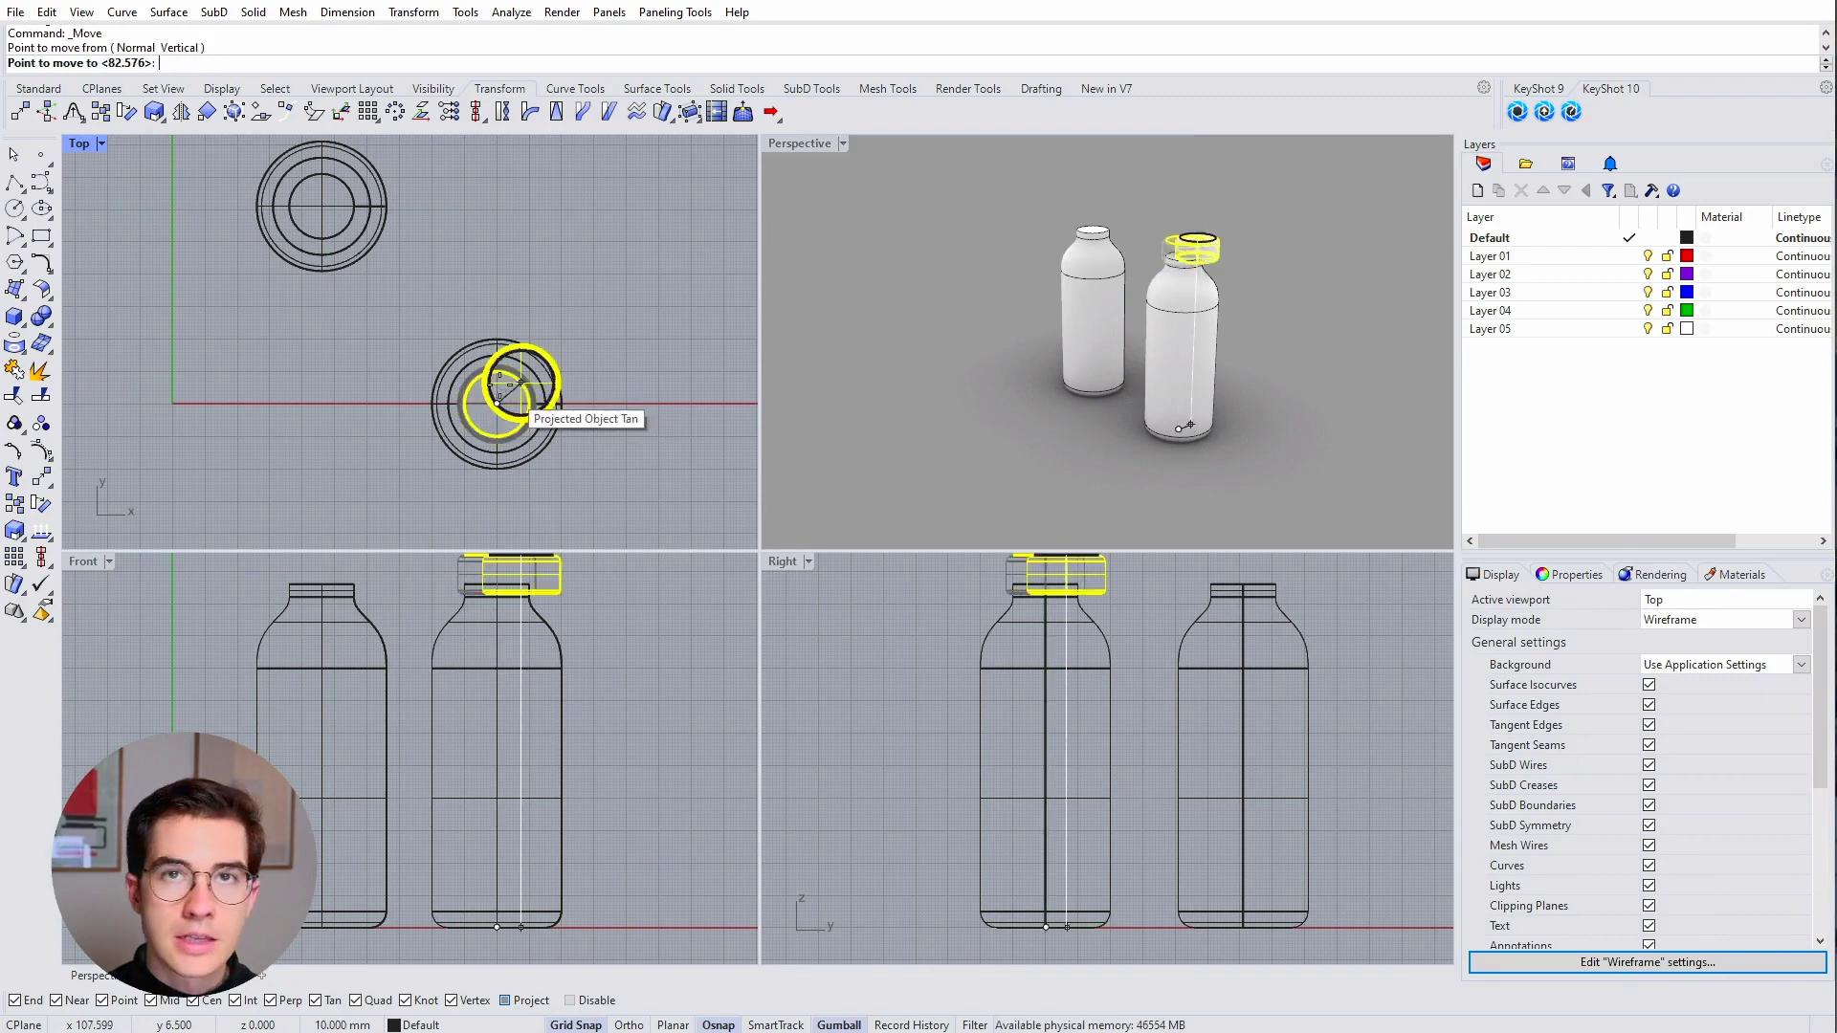
pyautogui.click(322, 204)
pyautogui.scroll(3, 1050, 278)
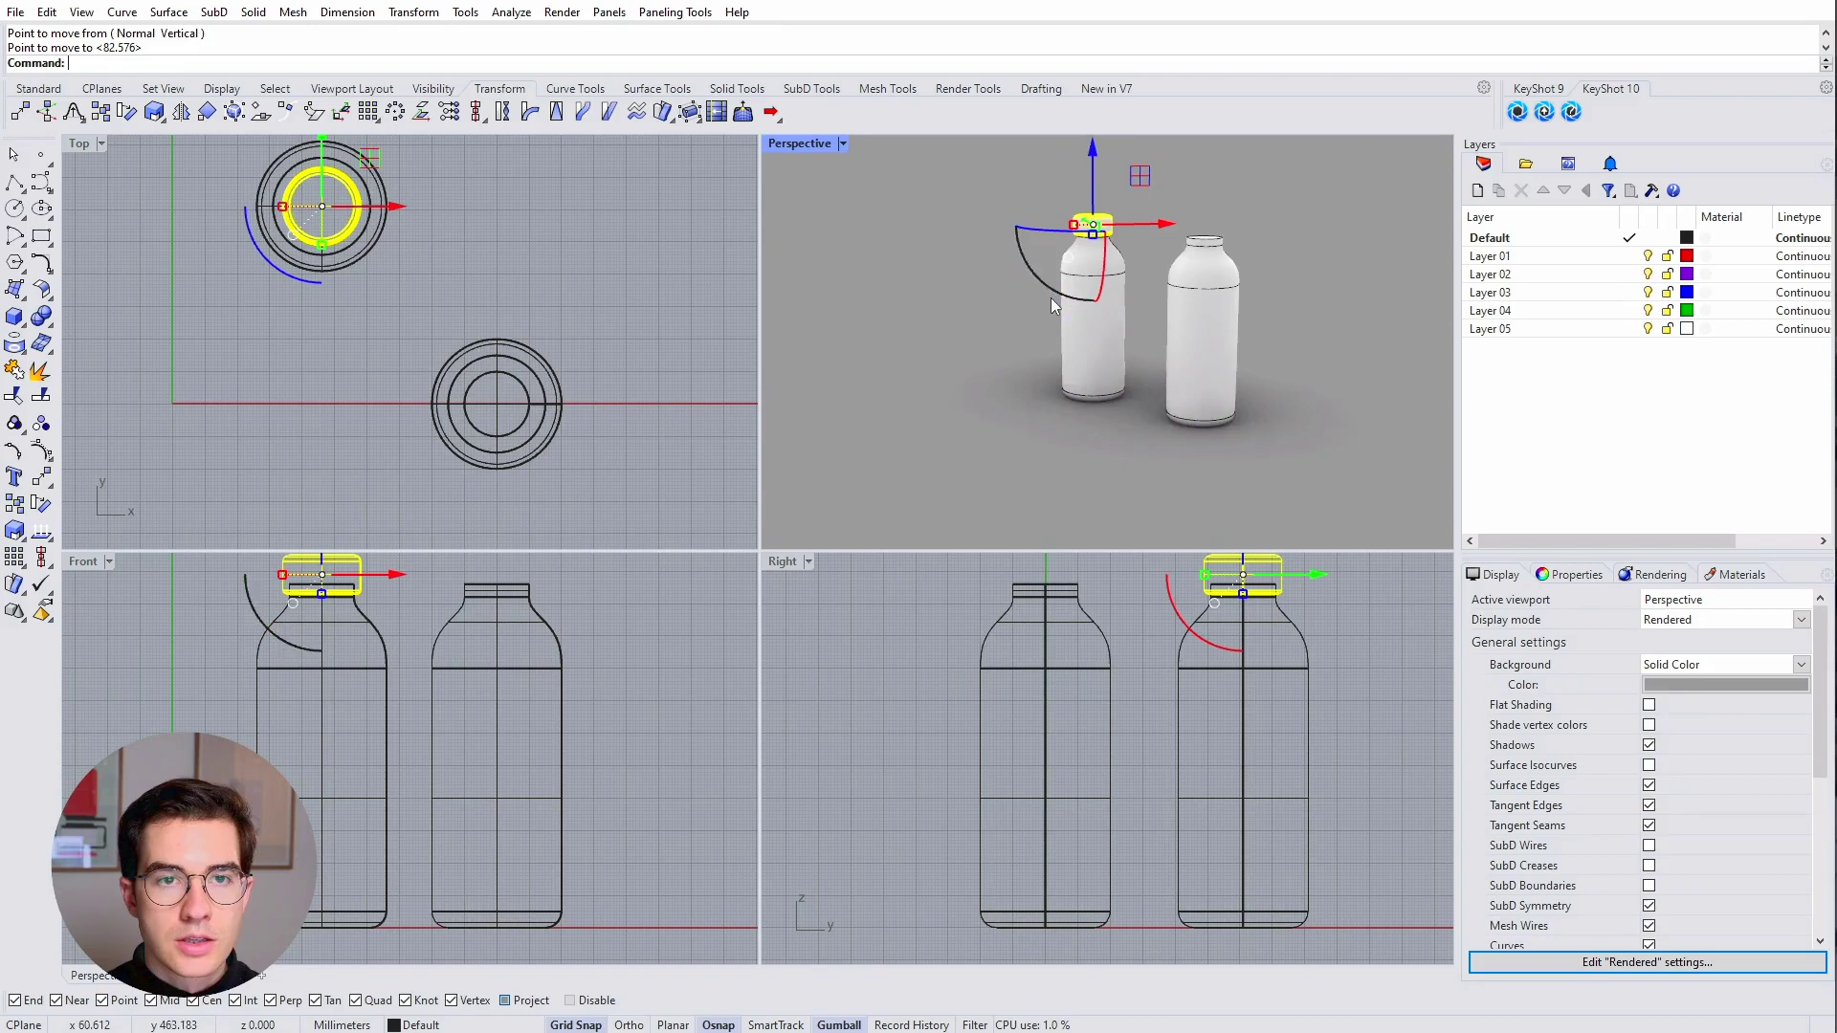
pyautogui.scroll(2, 1050, 278)
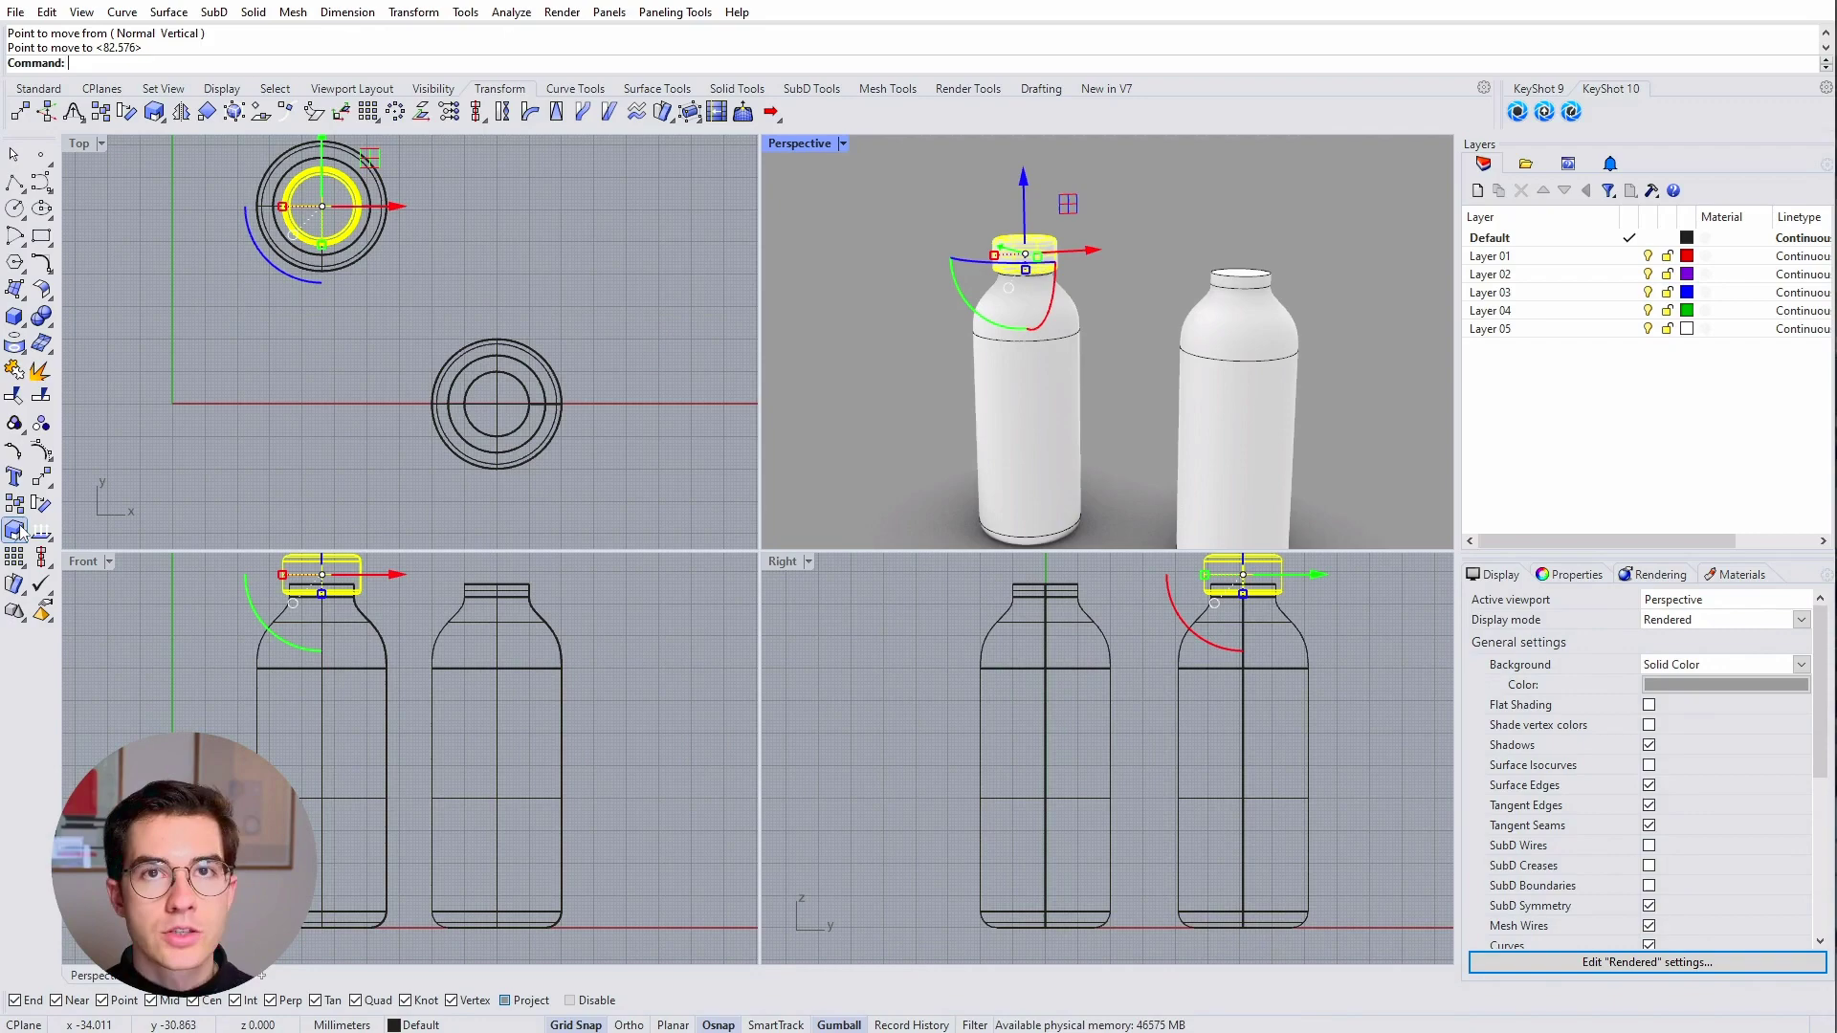
# Step: Undo the lid's move and delete the left bottle body
pyautogui.click(441, 266)
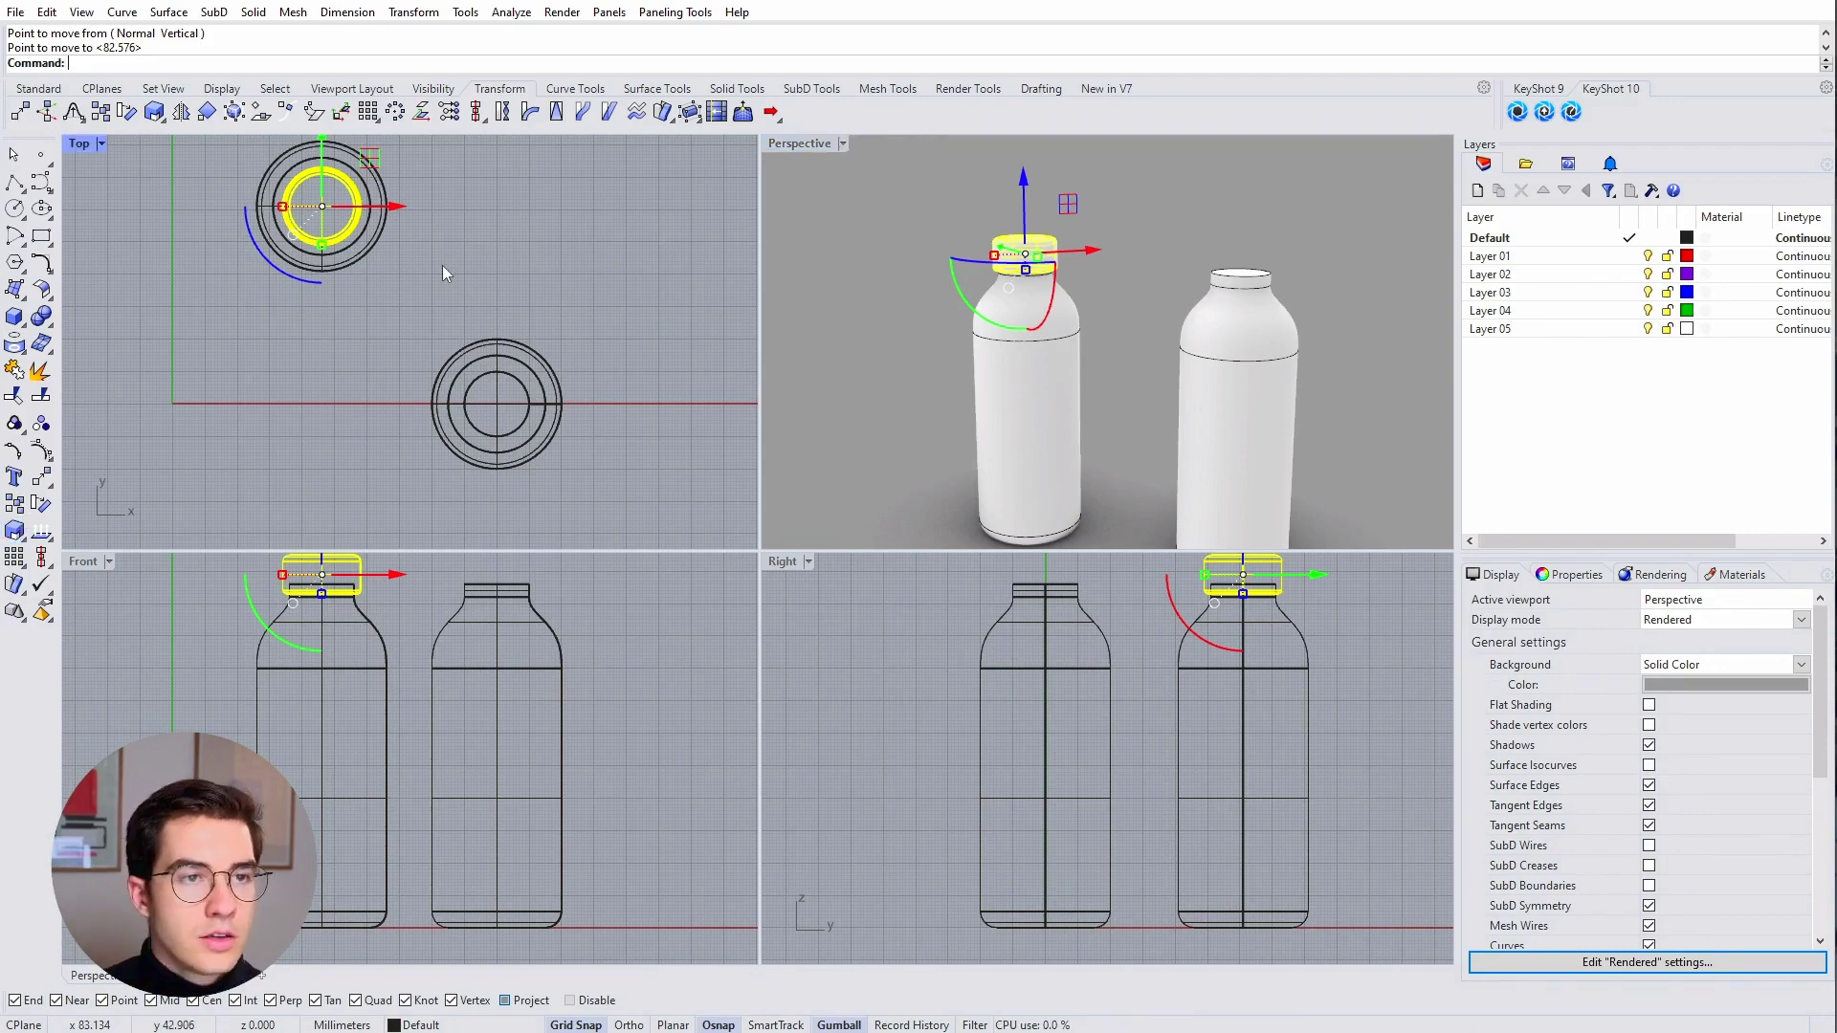
pyautogui.hotkey('ctrl', 'z')
pyautogui.click(284, 253)
pyautogui.press('Delete')
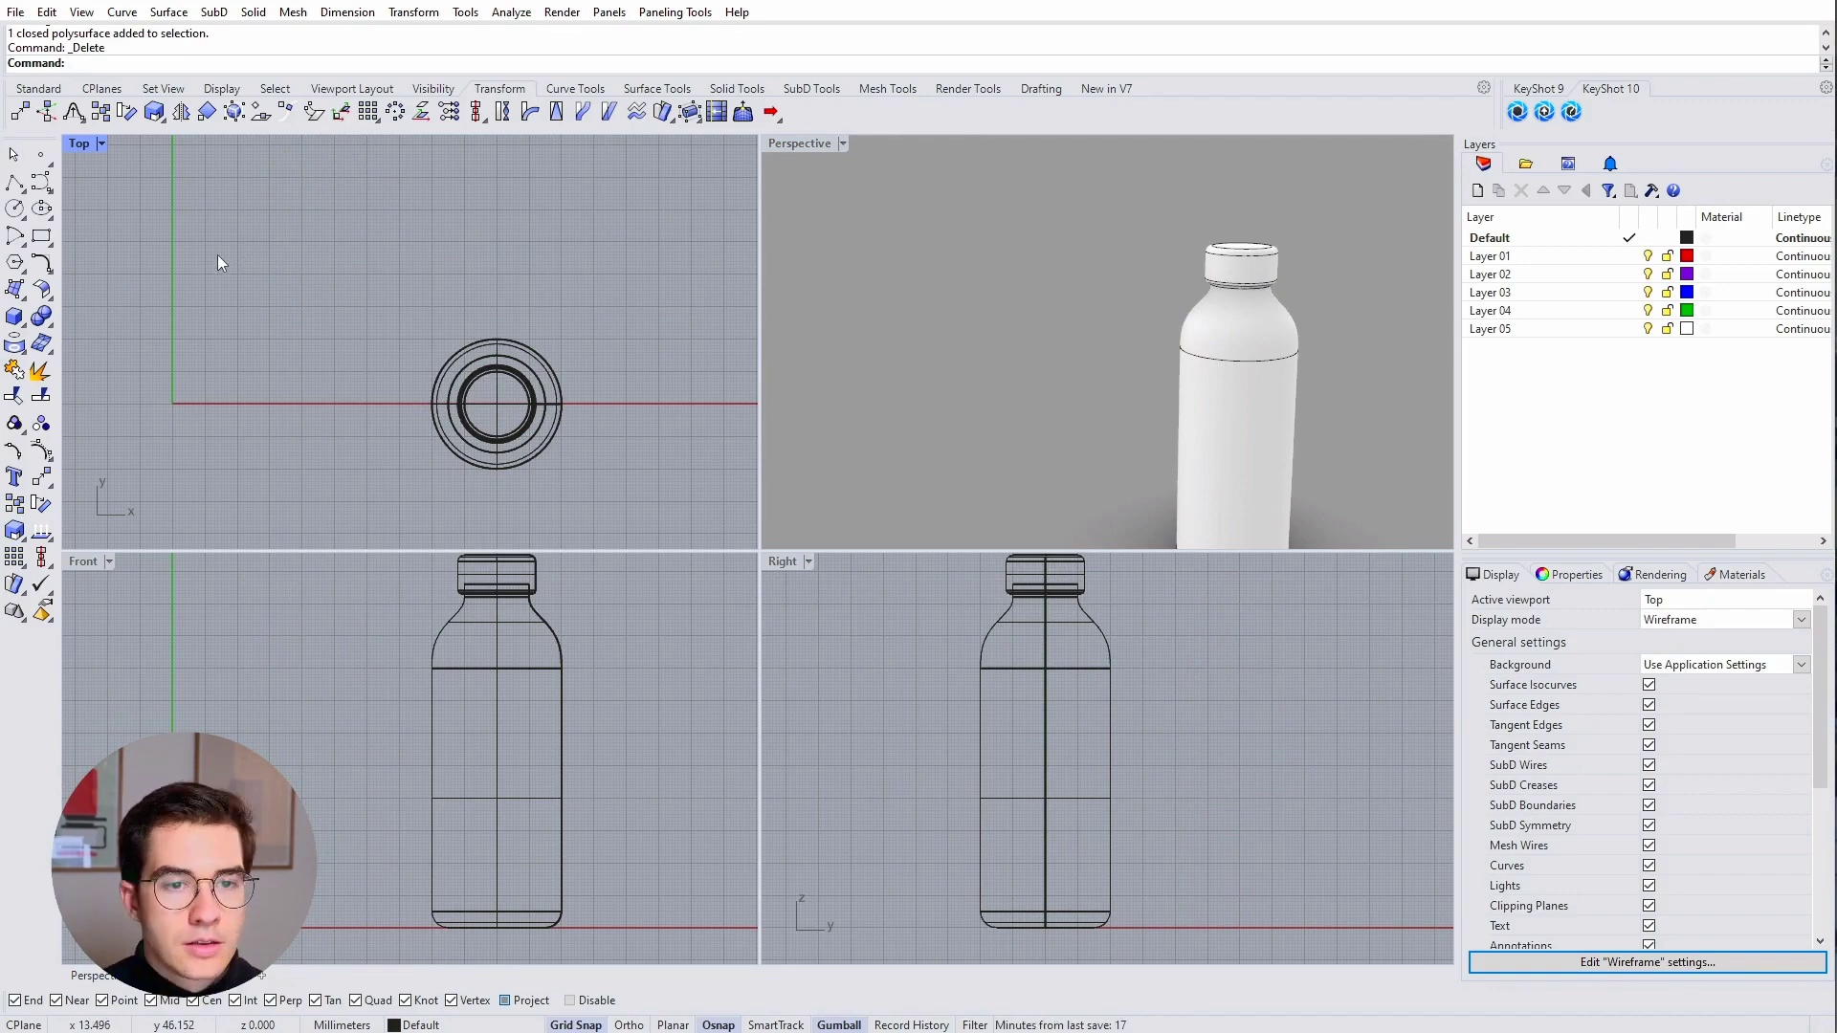
# Step: Draw a cylinder at the origin with radius 20 and height 80
pyautogui.click(737, 88)
pyautogui.click(43, 371)
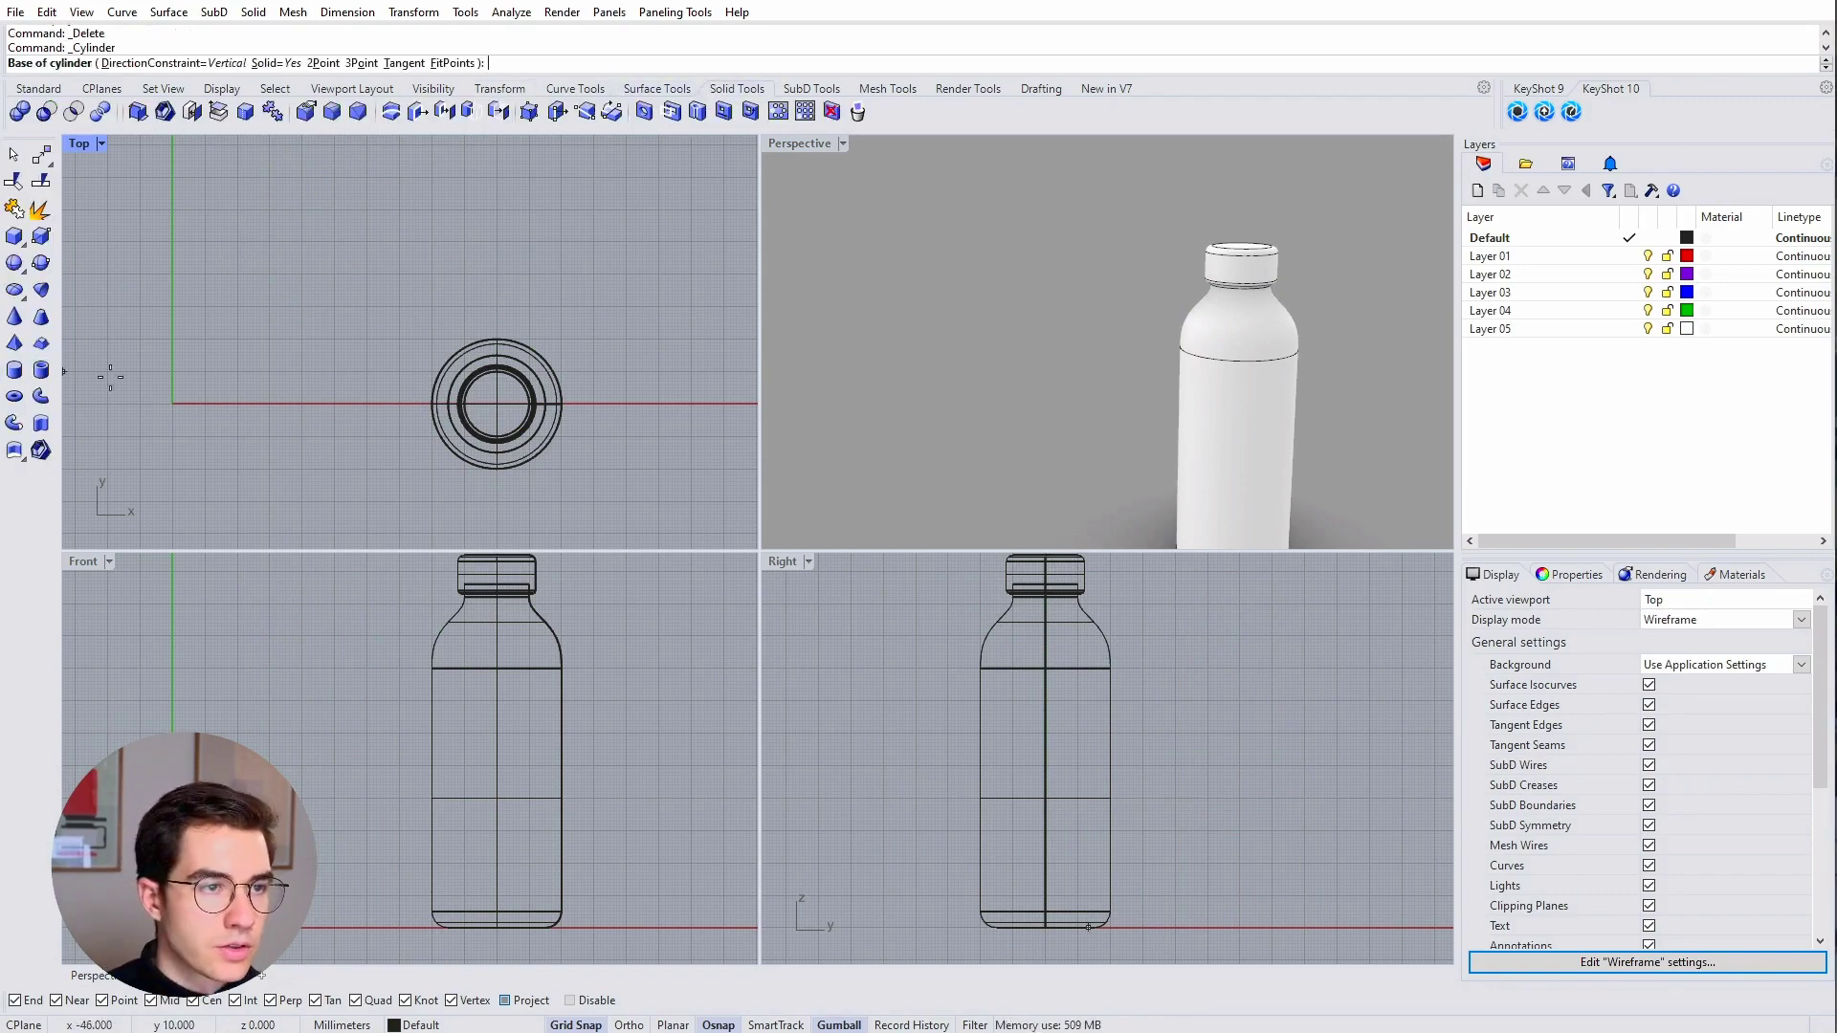
pyautogui.click(172, 403)
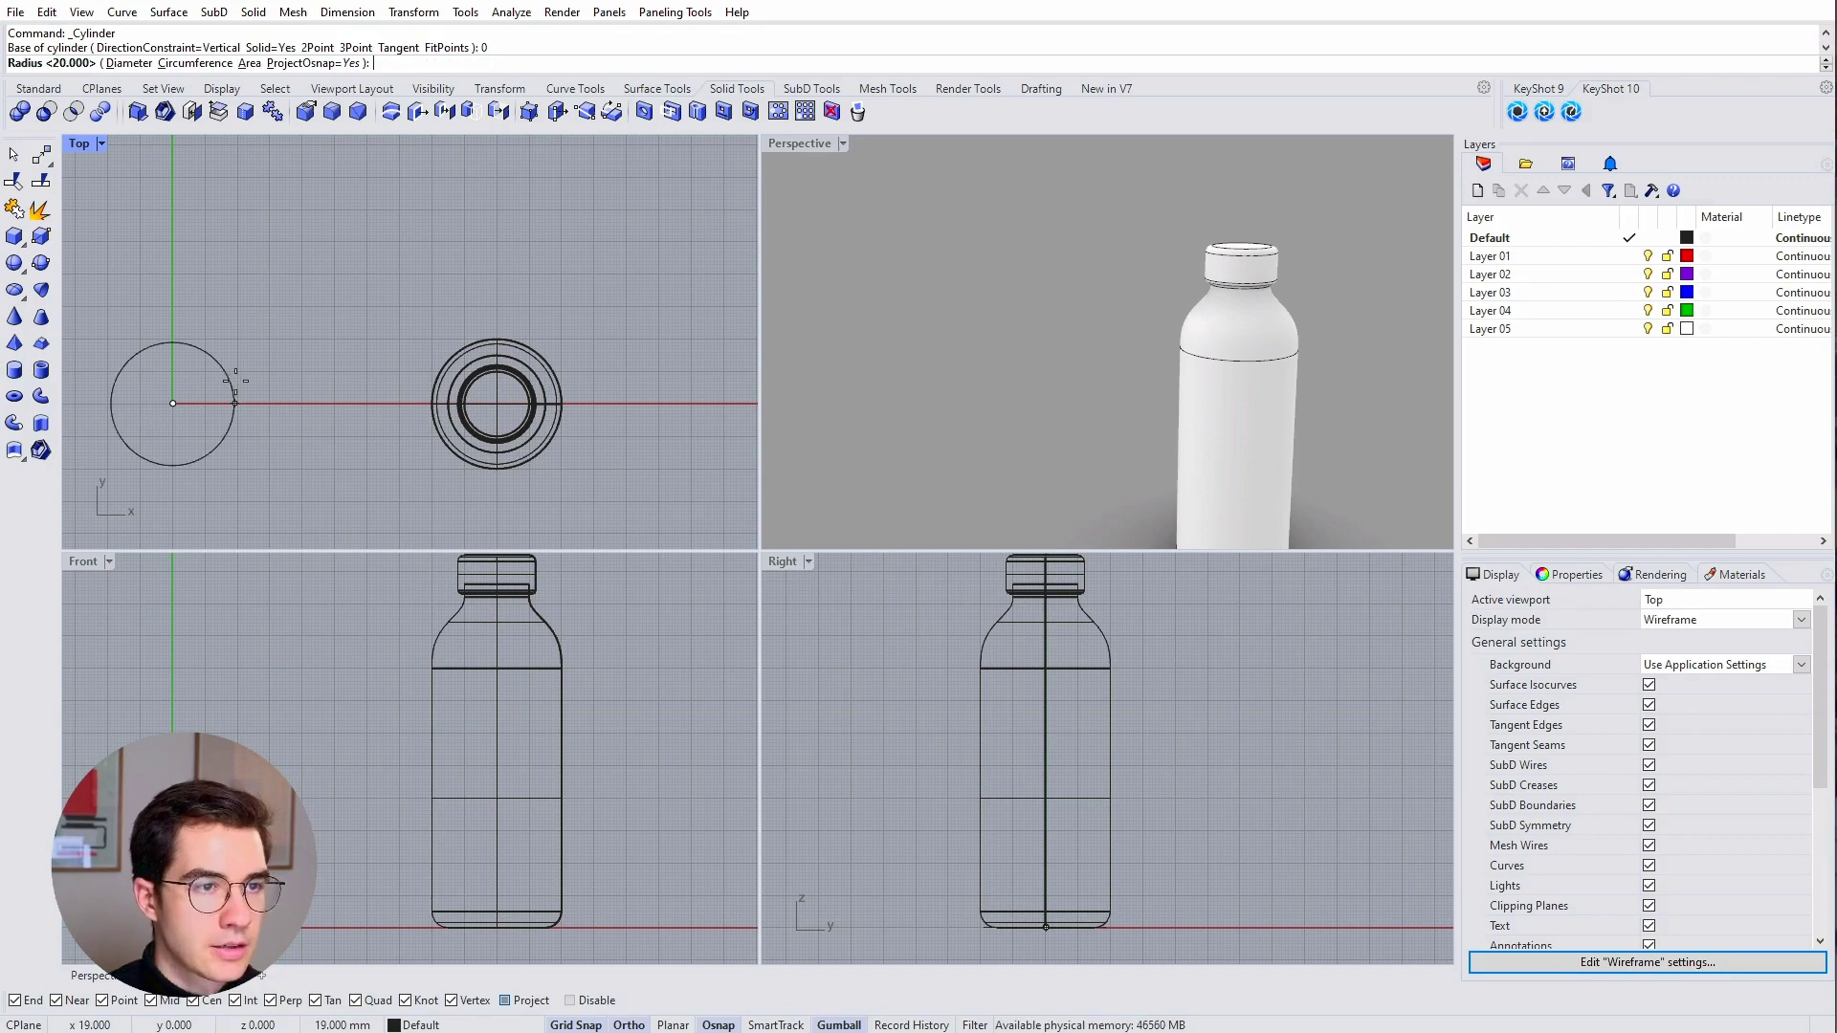
pyautogui.write('20')
pyautogui.press('Return')
pyautogui.moveTo(478, 681); pyautogui.dragTo(600, 682, button='right')
pyautogui.click(602, 680)
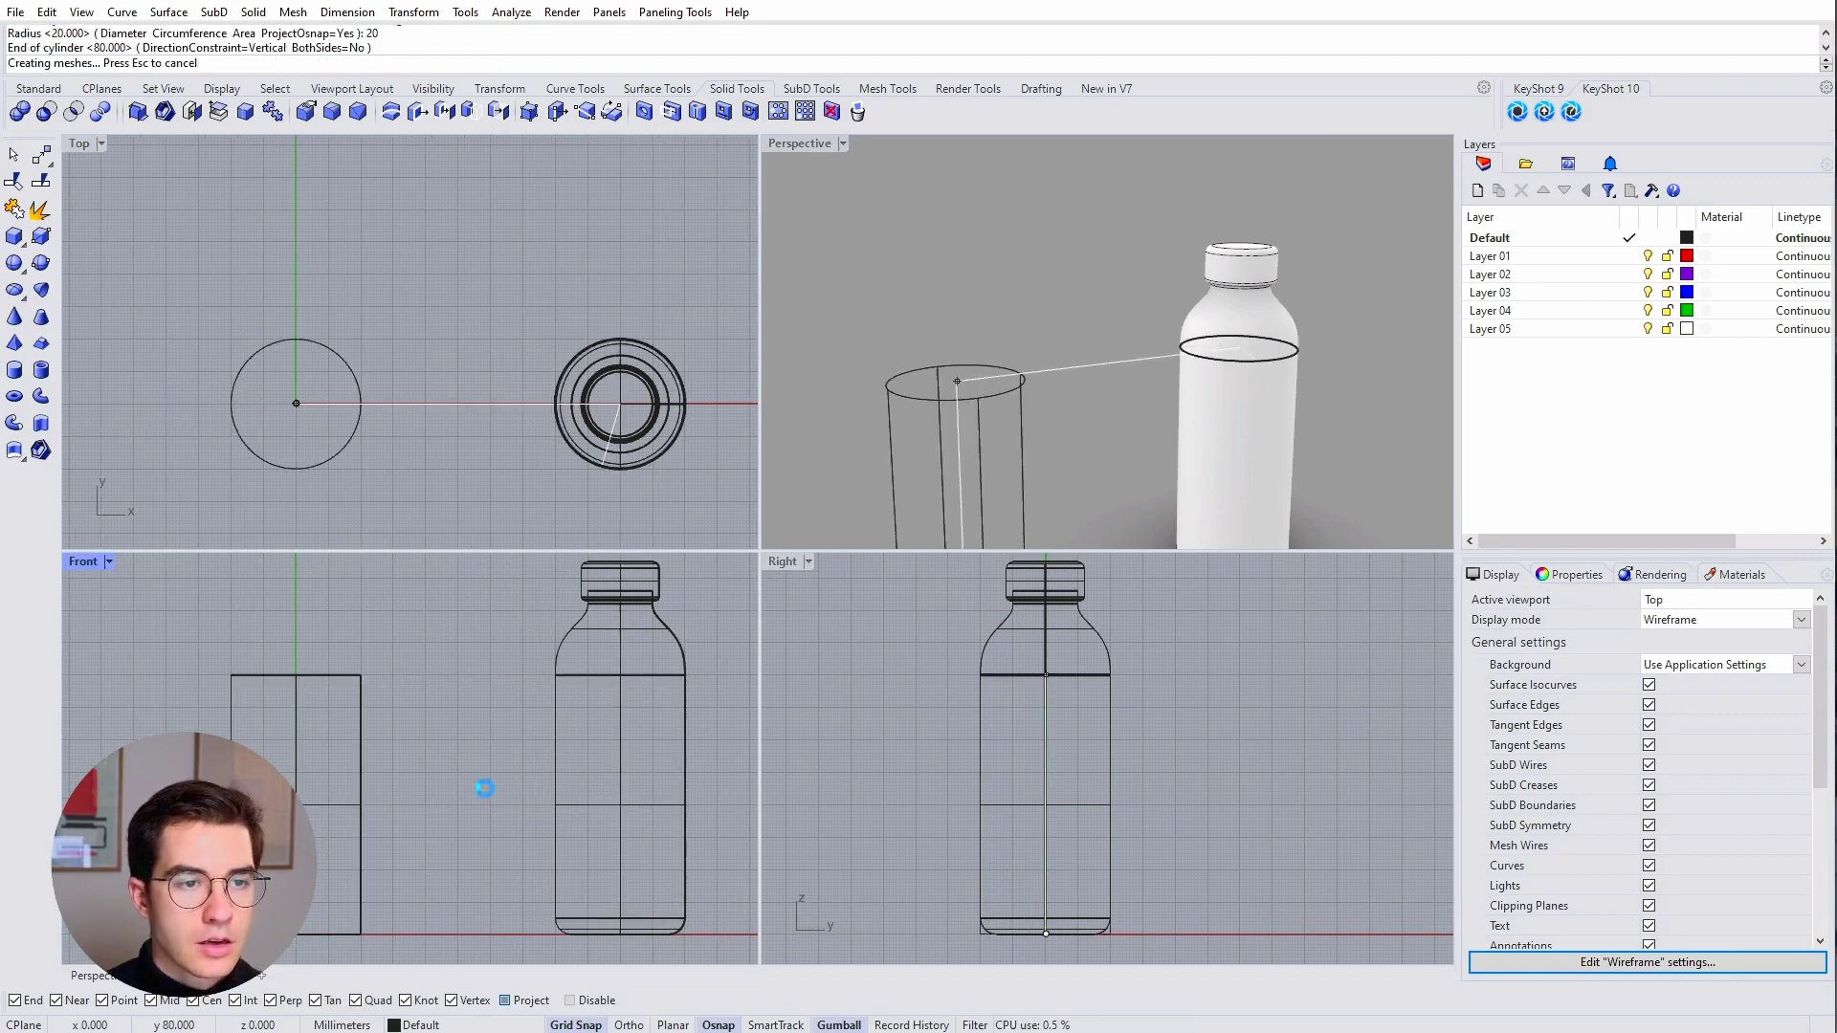
pyautogui.doubleClick(800, 143)
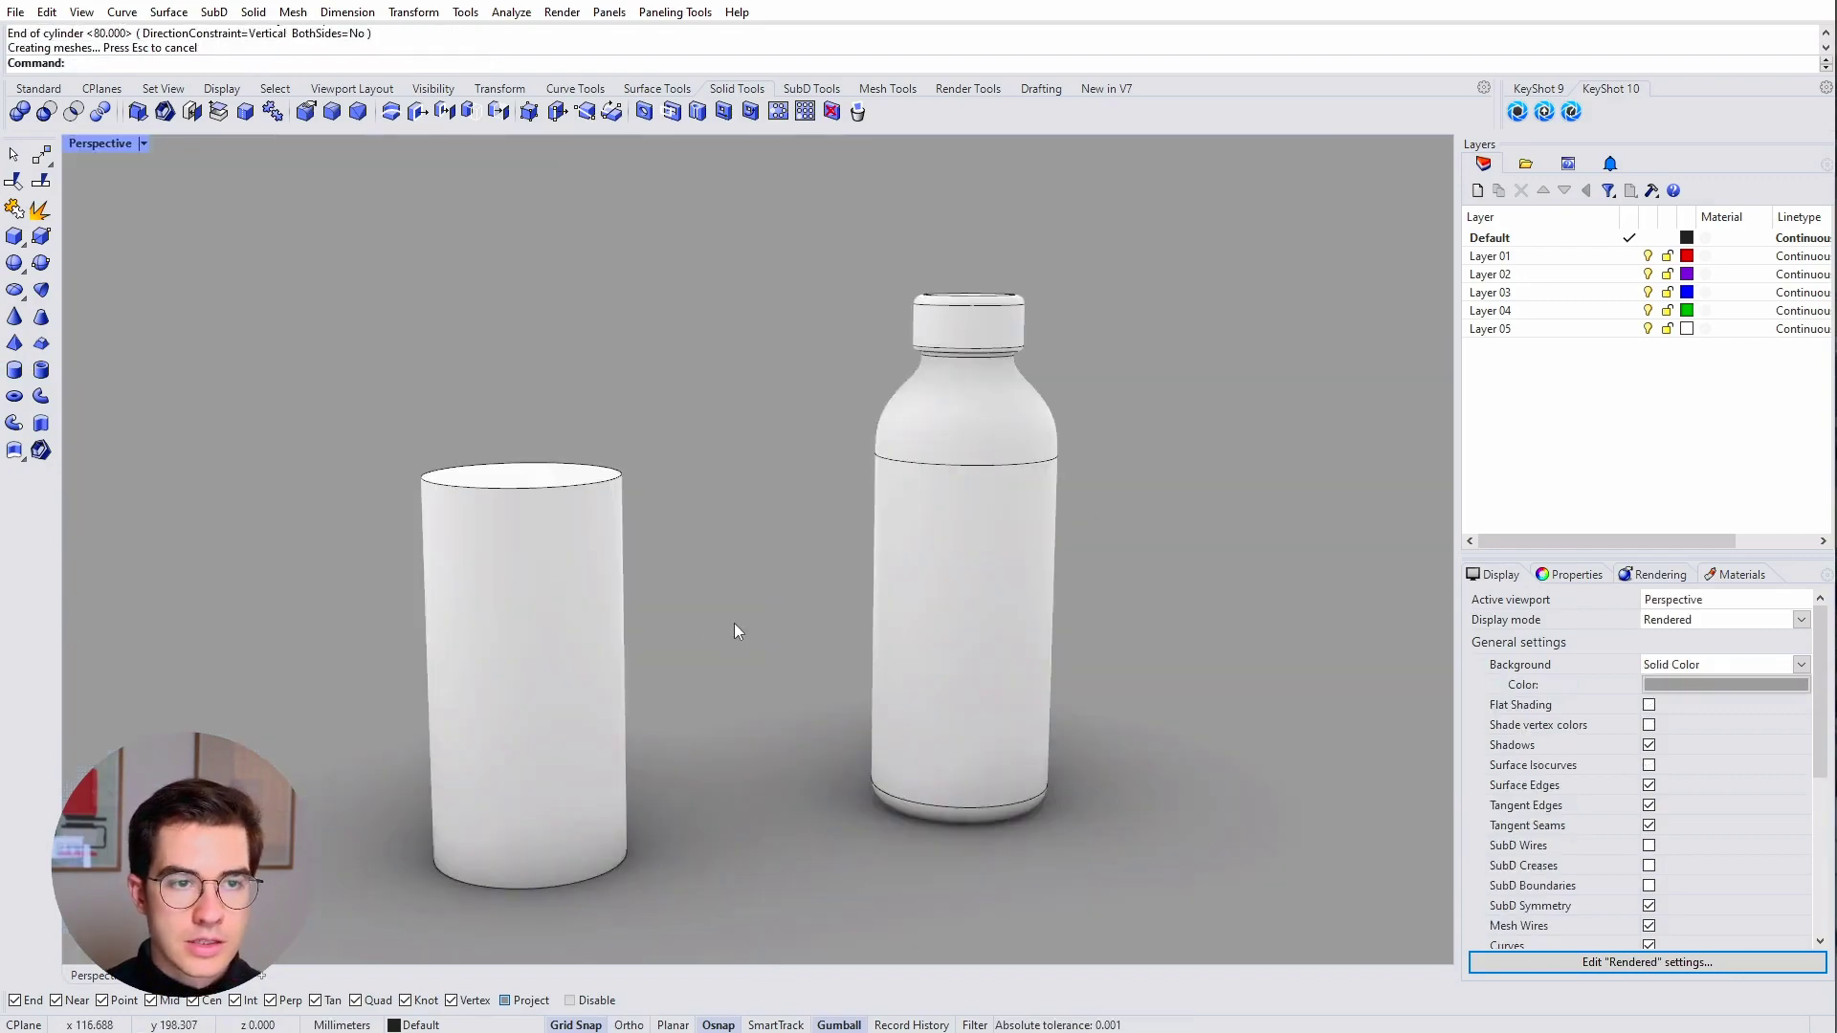
# Step: Alt-drag a duplicate of the cylinder upward and scale it narrower
pyautogui.click(585, 628)
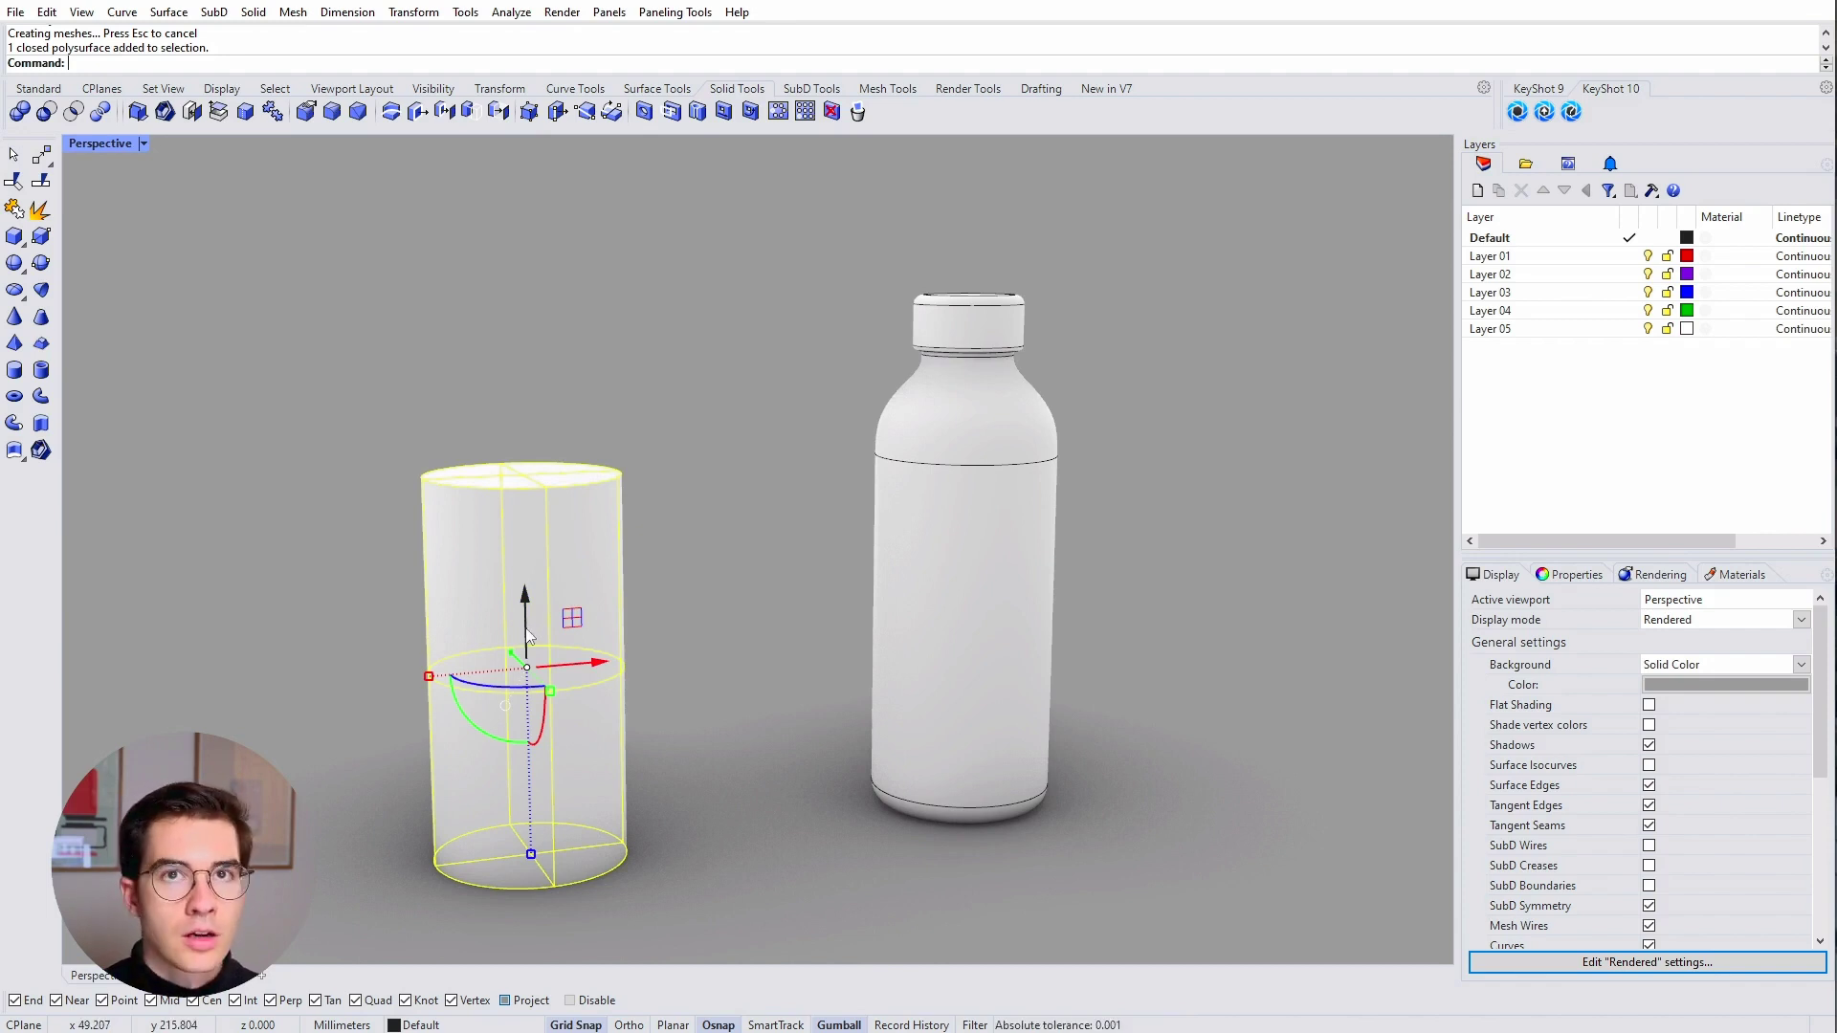
pyautogui.moveTo(528, 634); pyautogui.dragTo(542, 430)
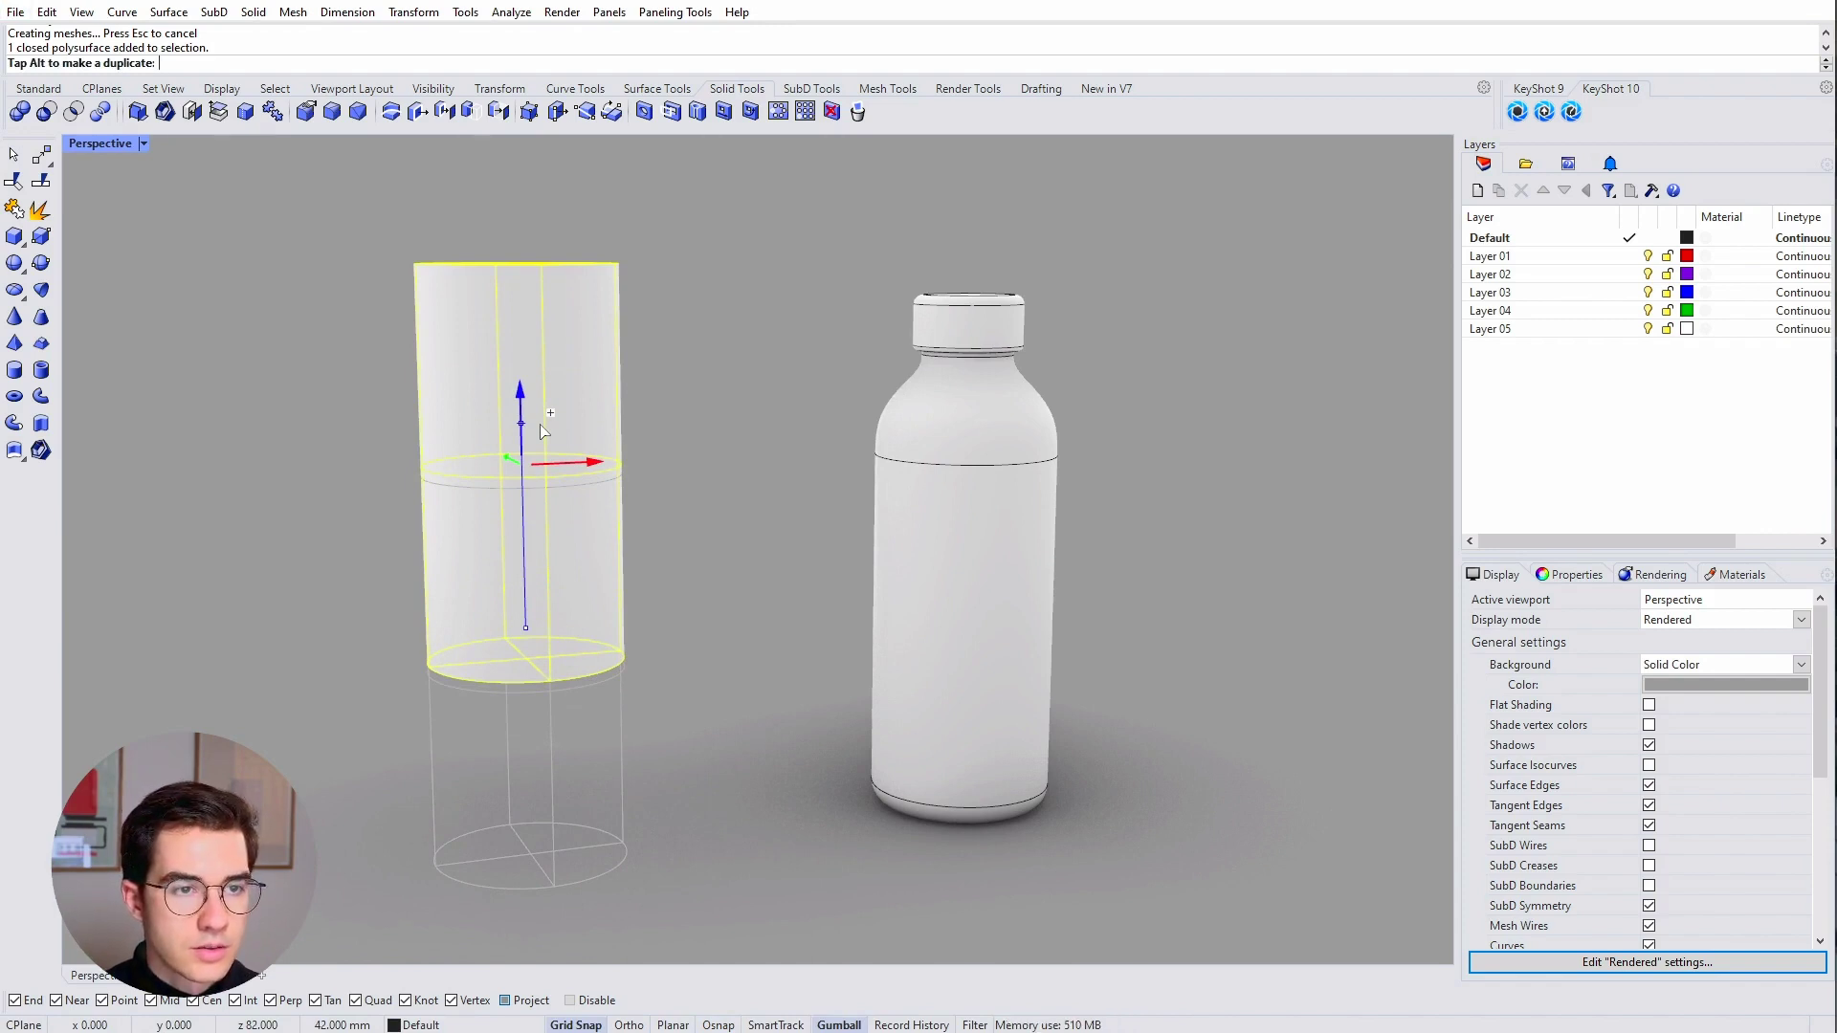
pyautogui.moveTo(541, 430); pyautogui.dragTo(542, 432)
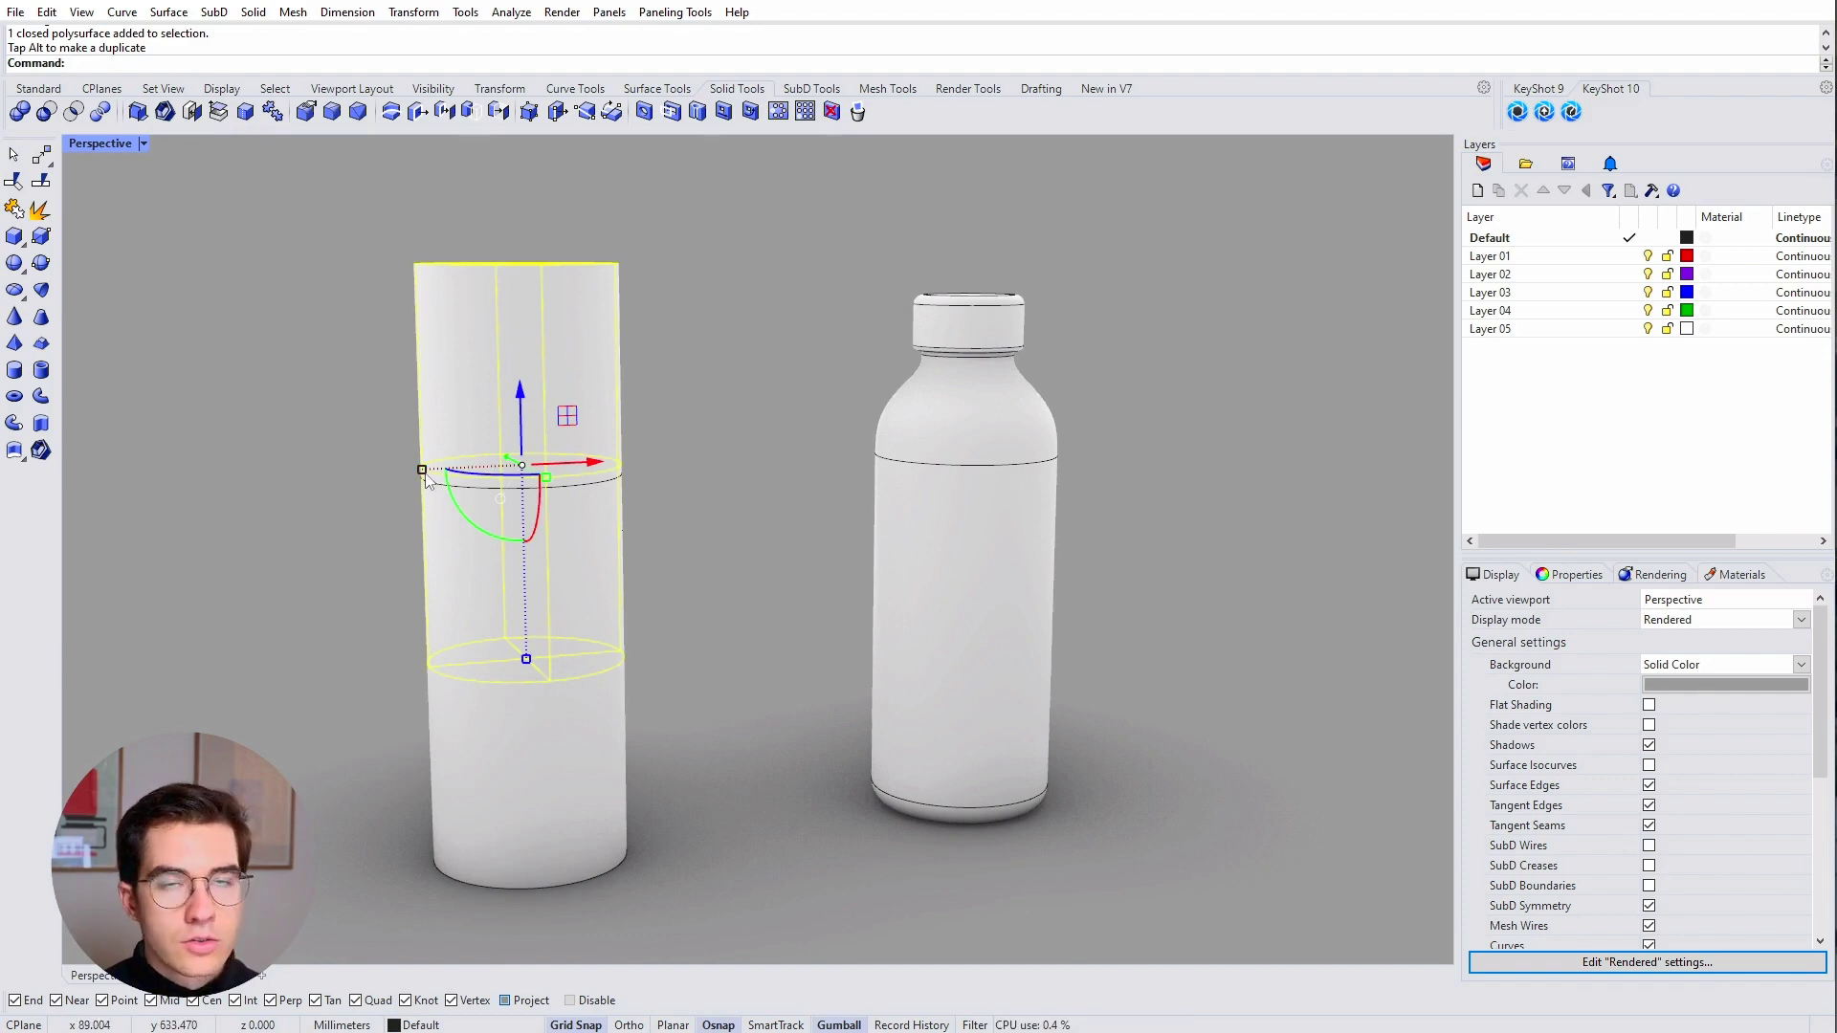
pyautogui.moveTo(423, 471); pyautogui.dragTo(473, 465)
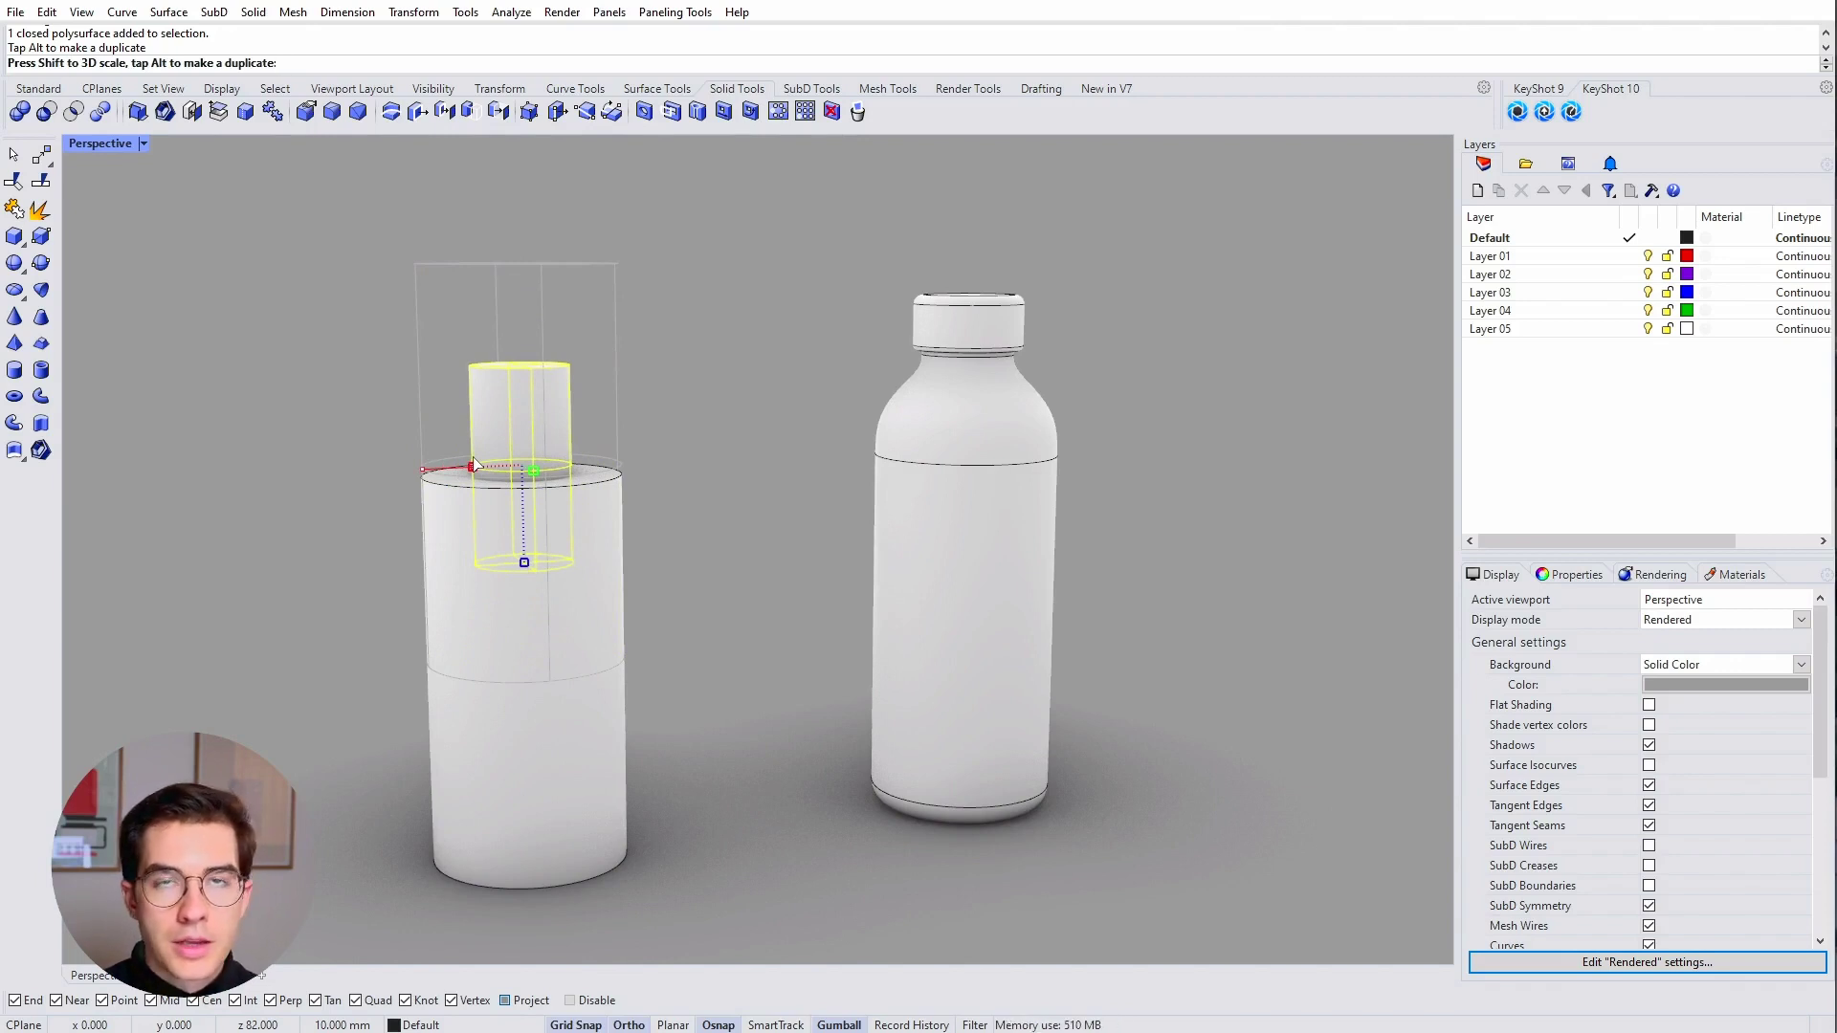
pyautogui.moveTo(474, 465); pyautogui.dragTo(474, 471)
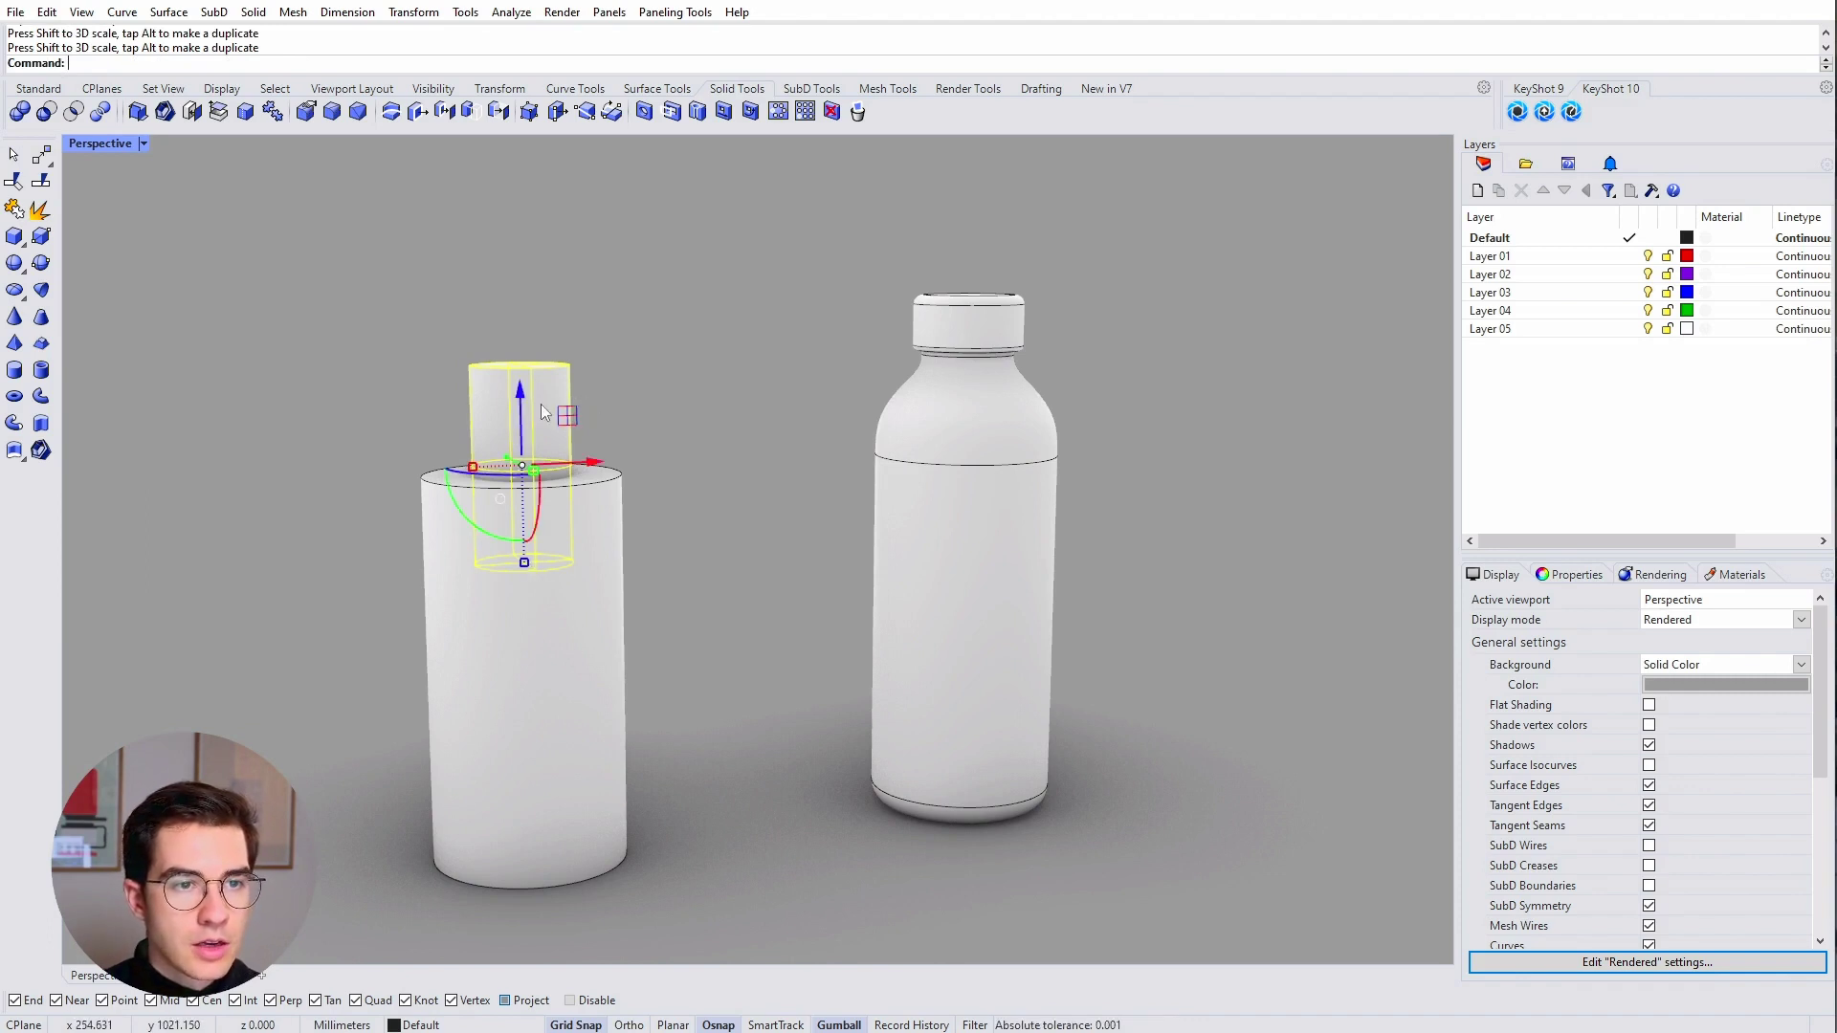
# Step: Flatten the narrow copy into a thin disk and lift it just above the cylinder
pyautogui.moveTo(524, 413); pyautogui.dragTo(529, 363)
pyautogui.moveTo(528, 519); pyautogui.dragTo(564, 439)
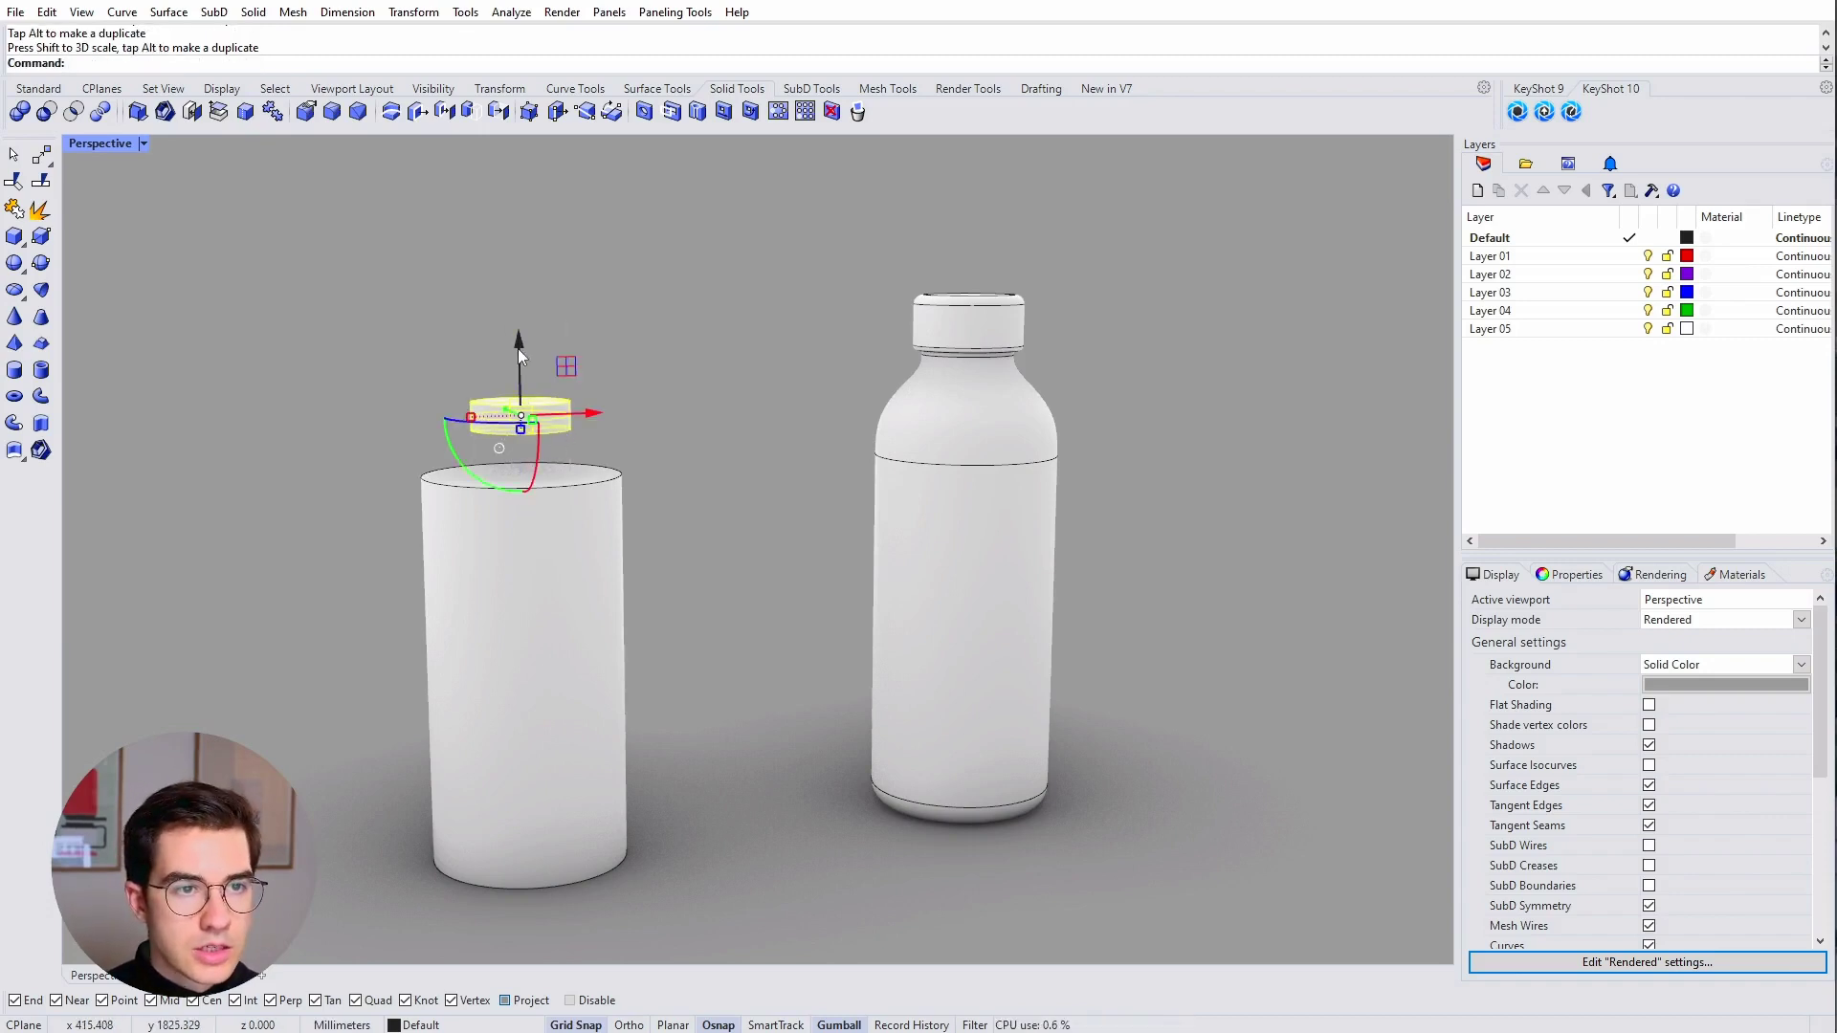
pyautogui.moveTo(519, 350); pyautogui.dragTo(530, 297)
pyautogui.click(584, 426)
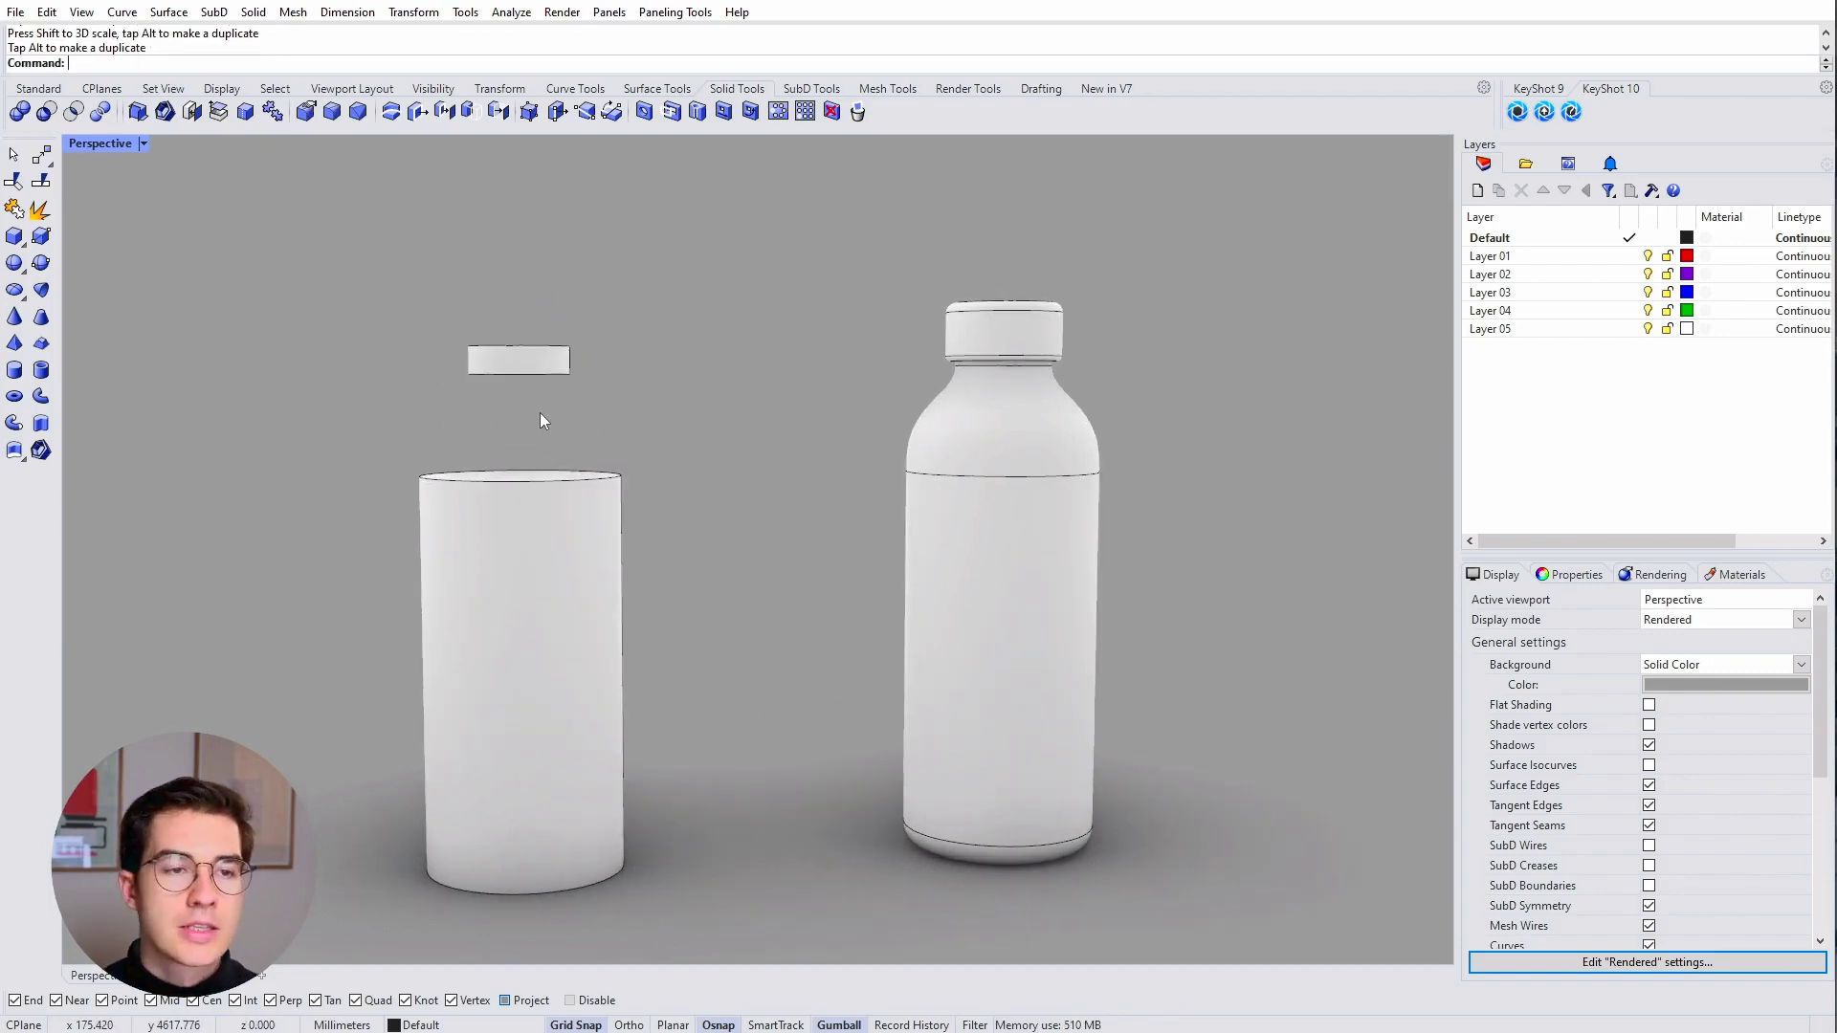
pyautogui.moveTo(566, 394); pyautogui.dragTo(539, 507, button='right')
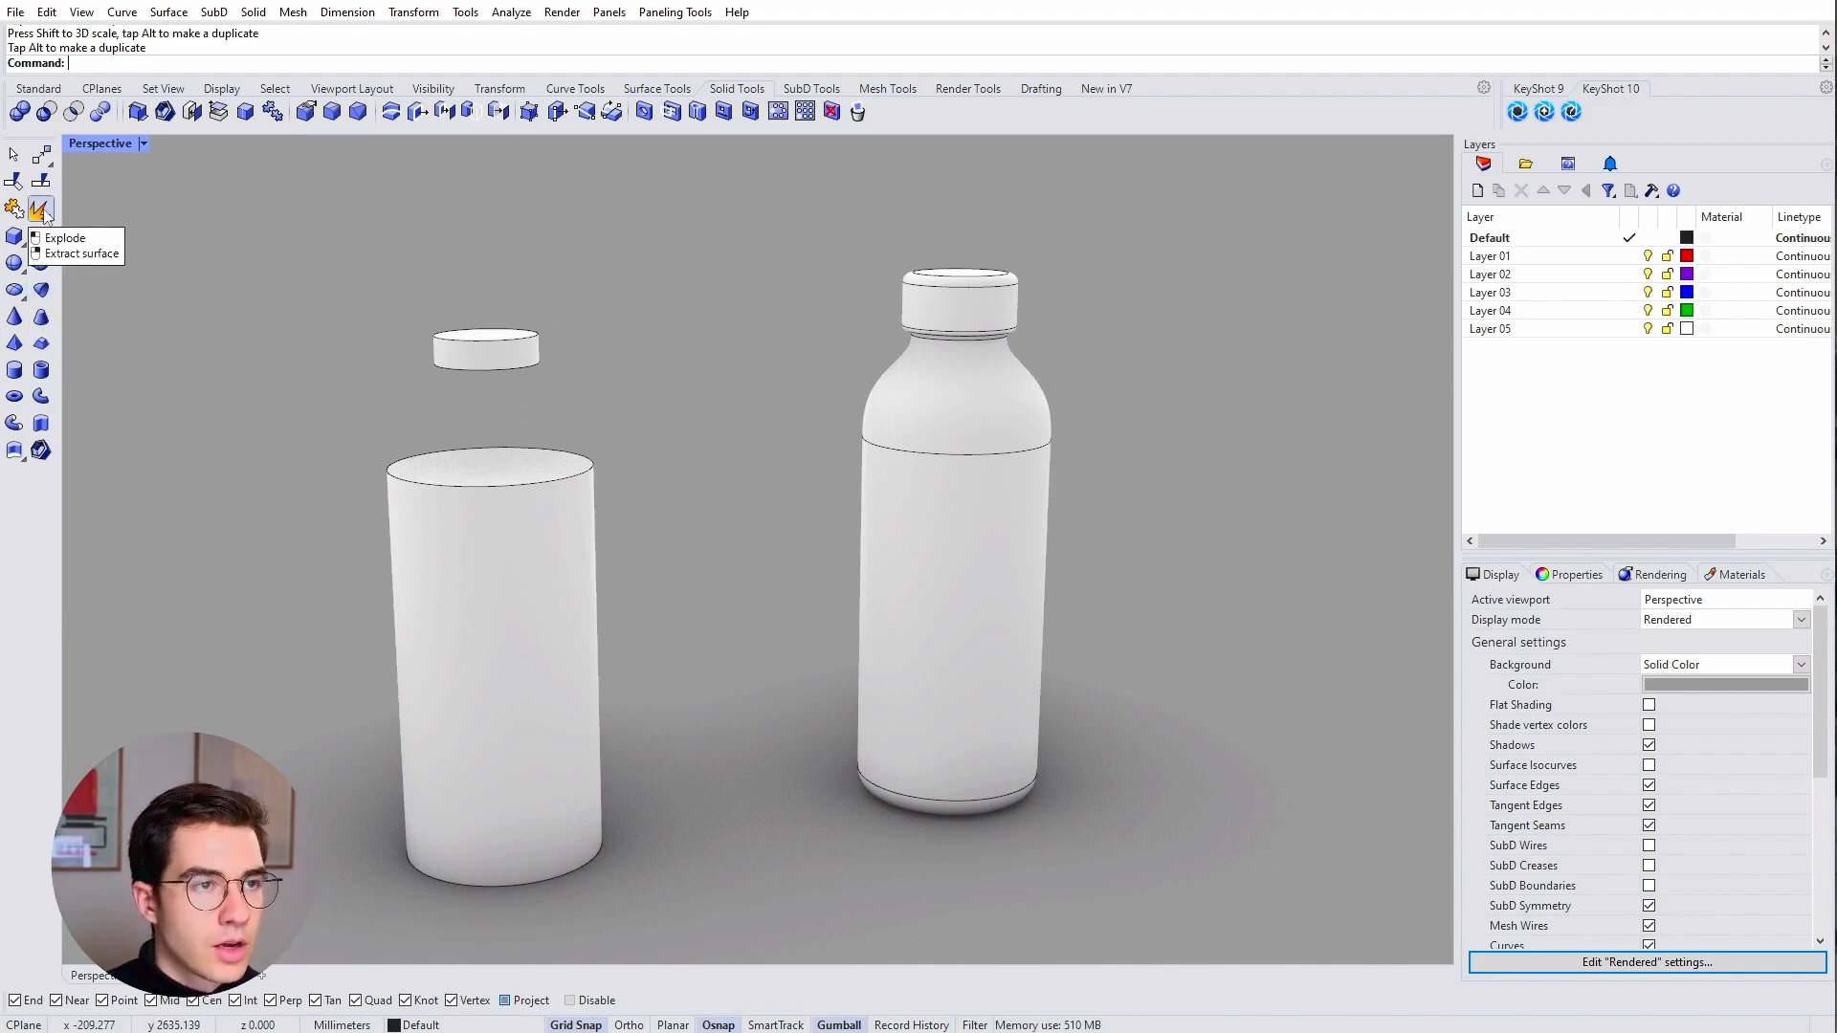
# Step: Extract and delete the cylinder's top face and the disk's bottom face
pyautogui.click(14, 209)
pyautogui.click(508, 470)
pyautogui.scroll(4, 521, 383)
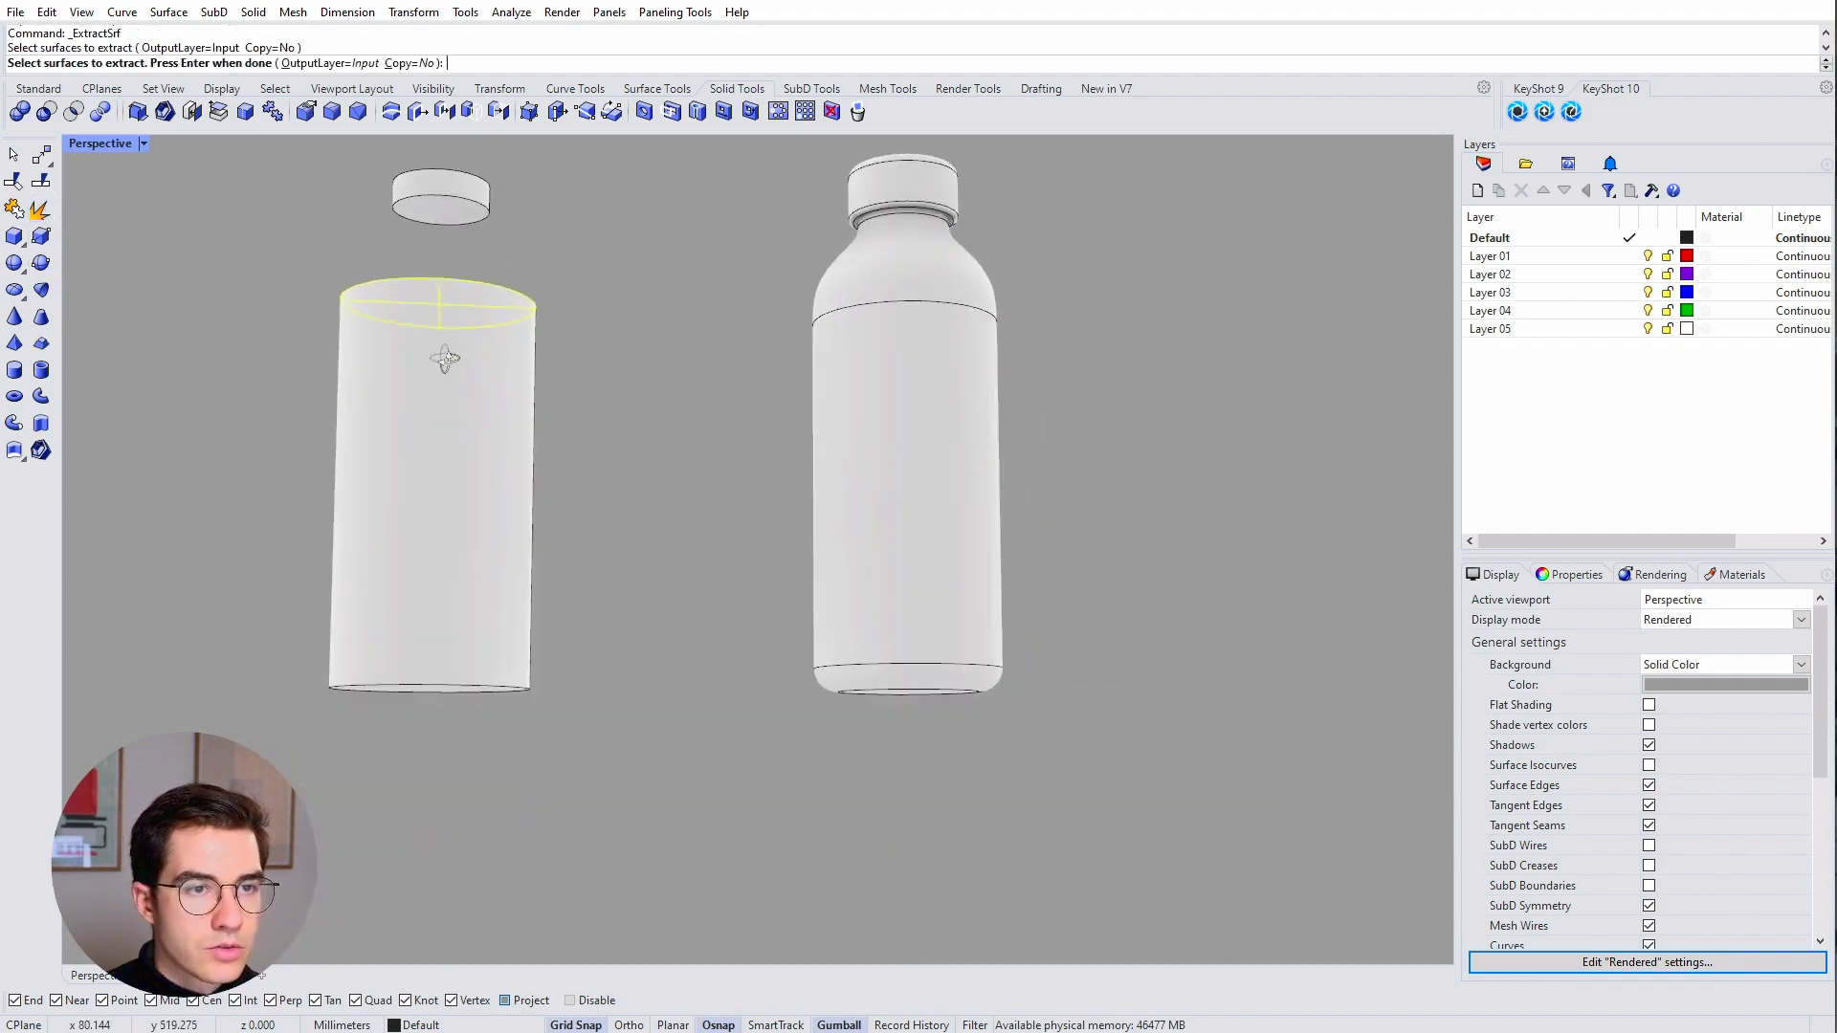
pyautogui.click(532, 327)
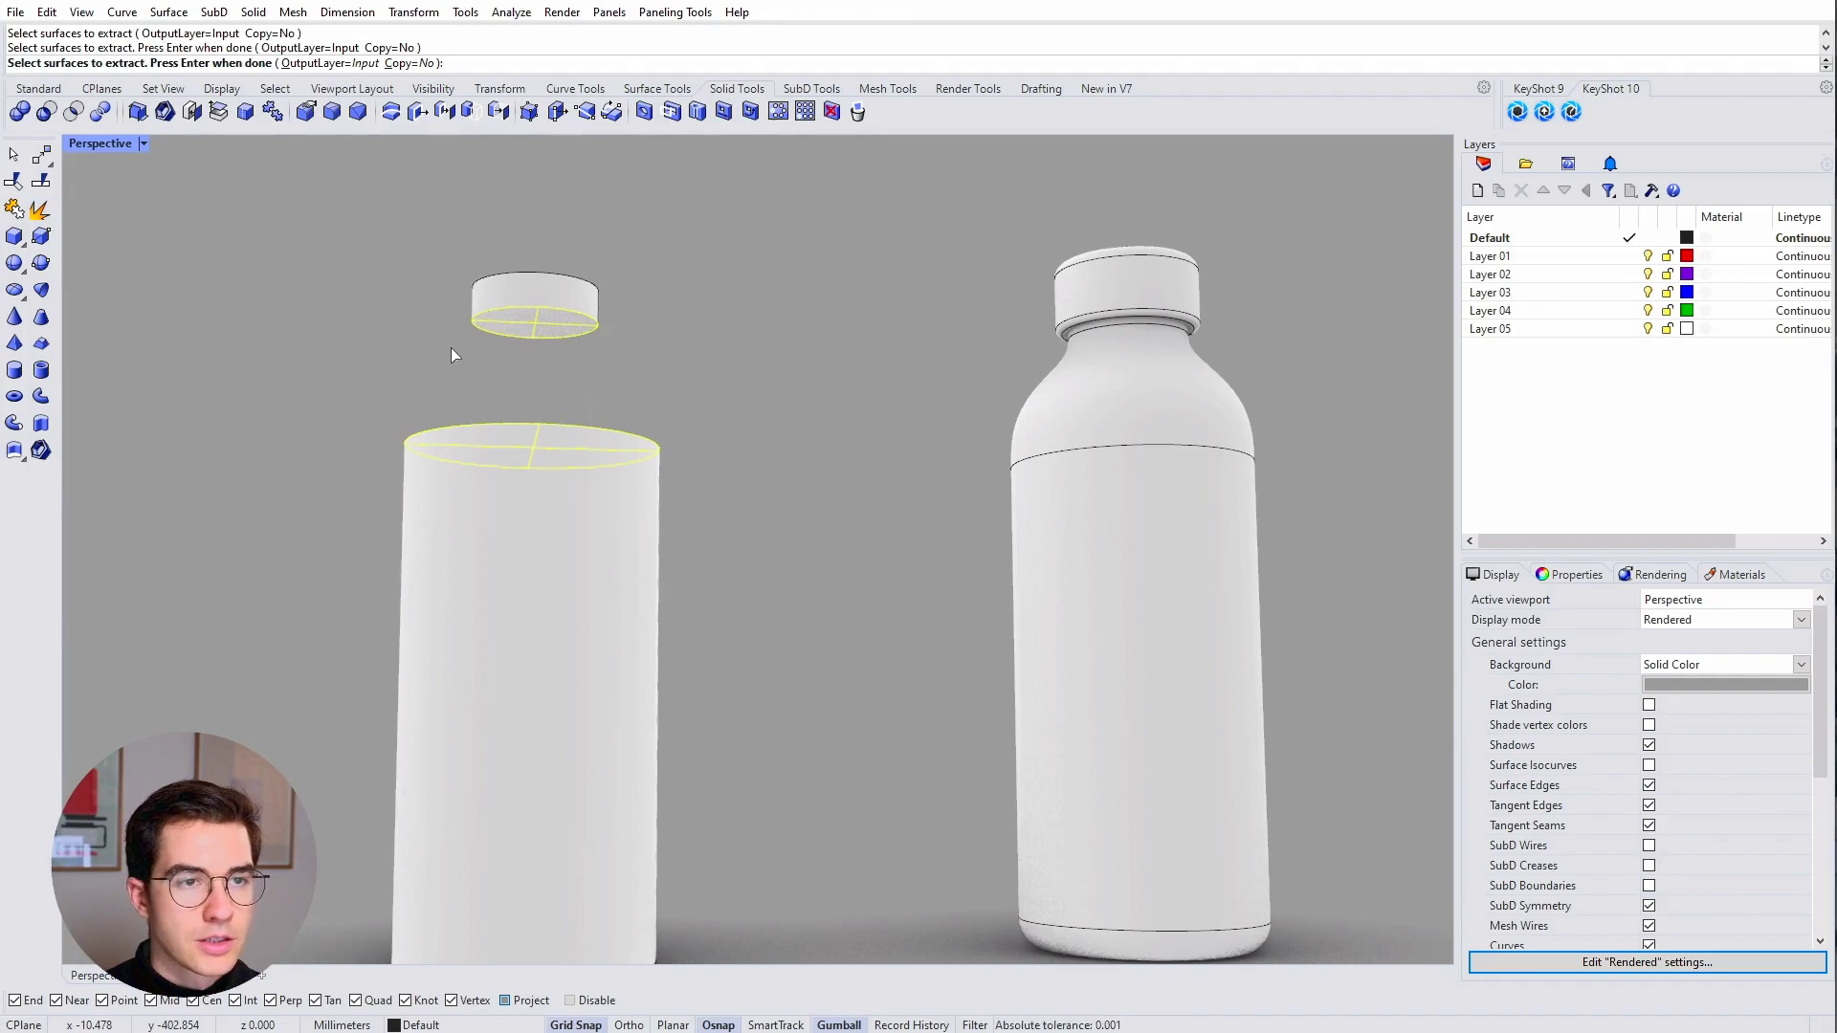
pyautogui.press('Return')
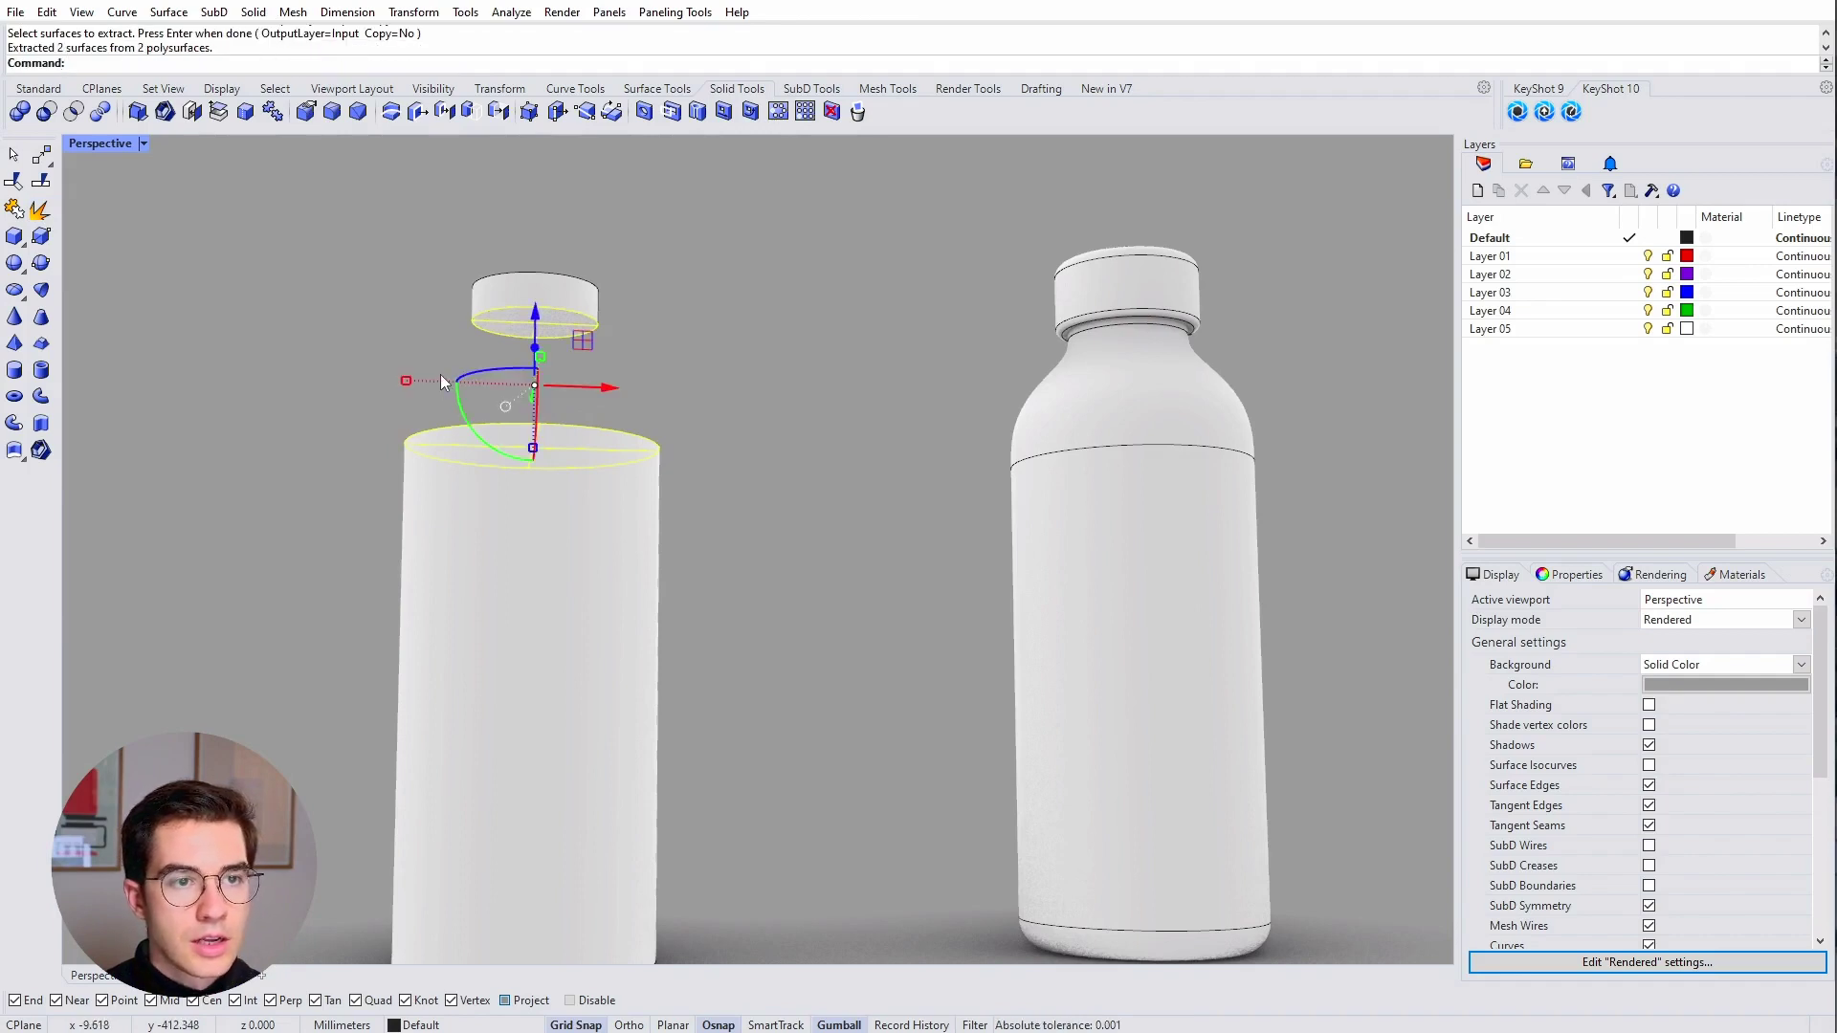
pyautogui.press('Delete')
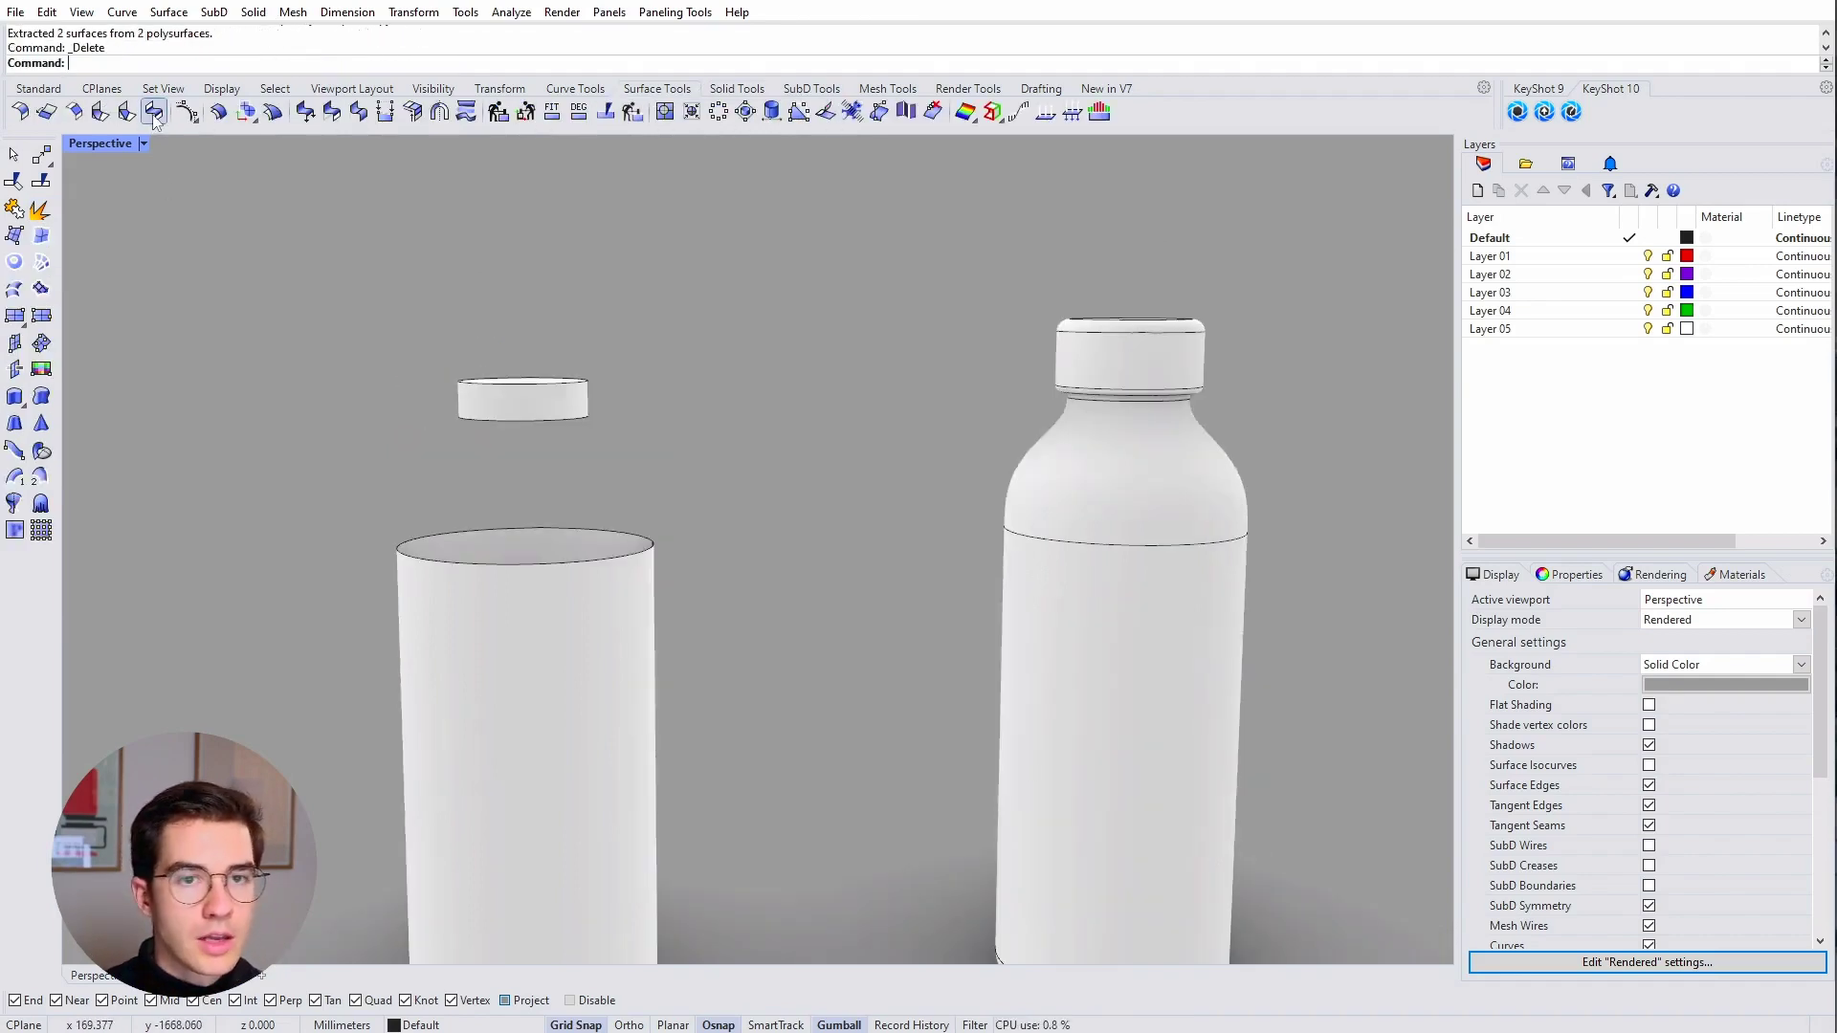
# Step: BlendSrf the disk's lower edge to the cylinder's top edge to form the shoulder
pyautogui.write('blendsrf')
pyautogui.press('Return')
pyautogui.click(570, 417)
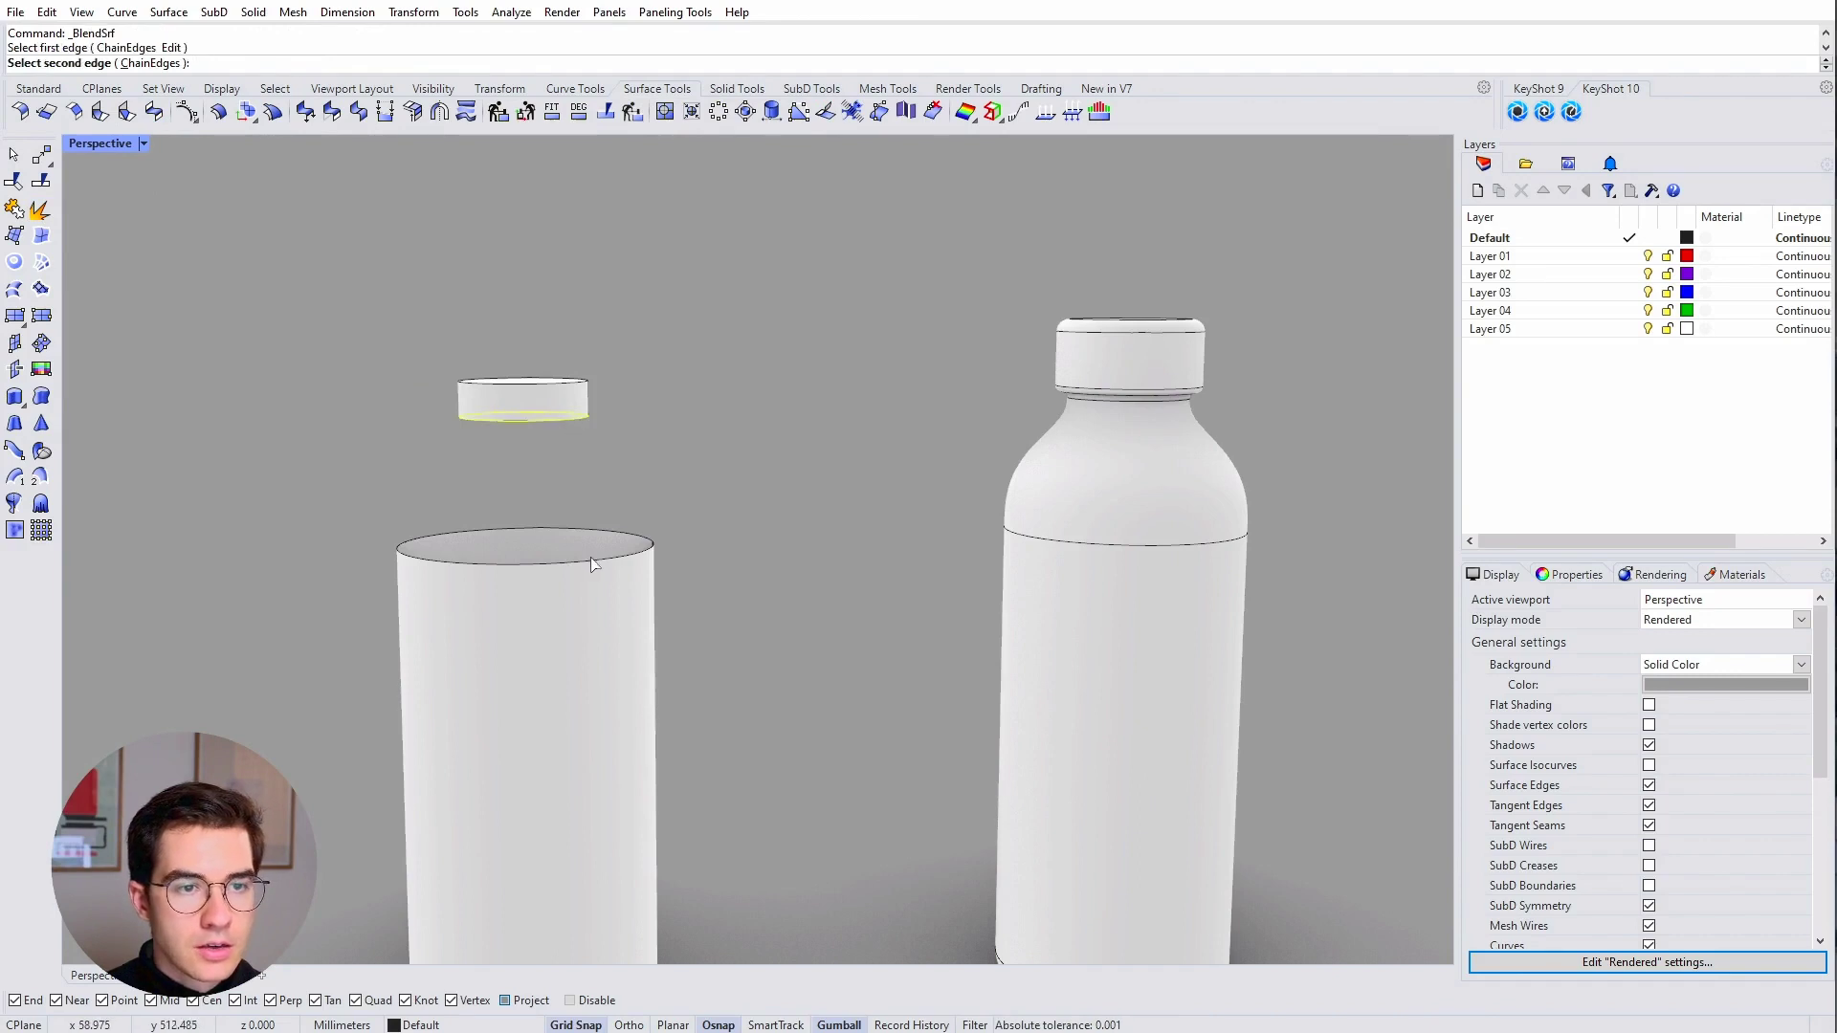
pyautogui.click(590, 560)
pyautogui.press('Return')
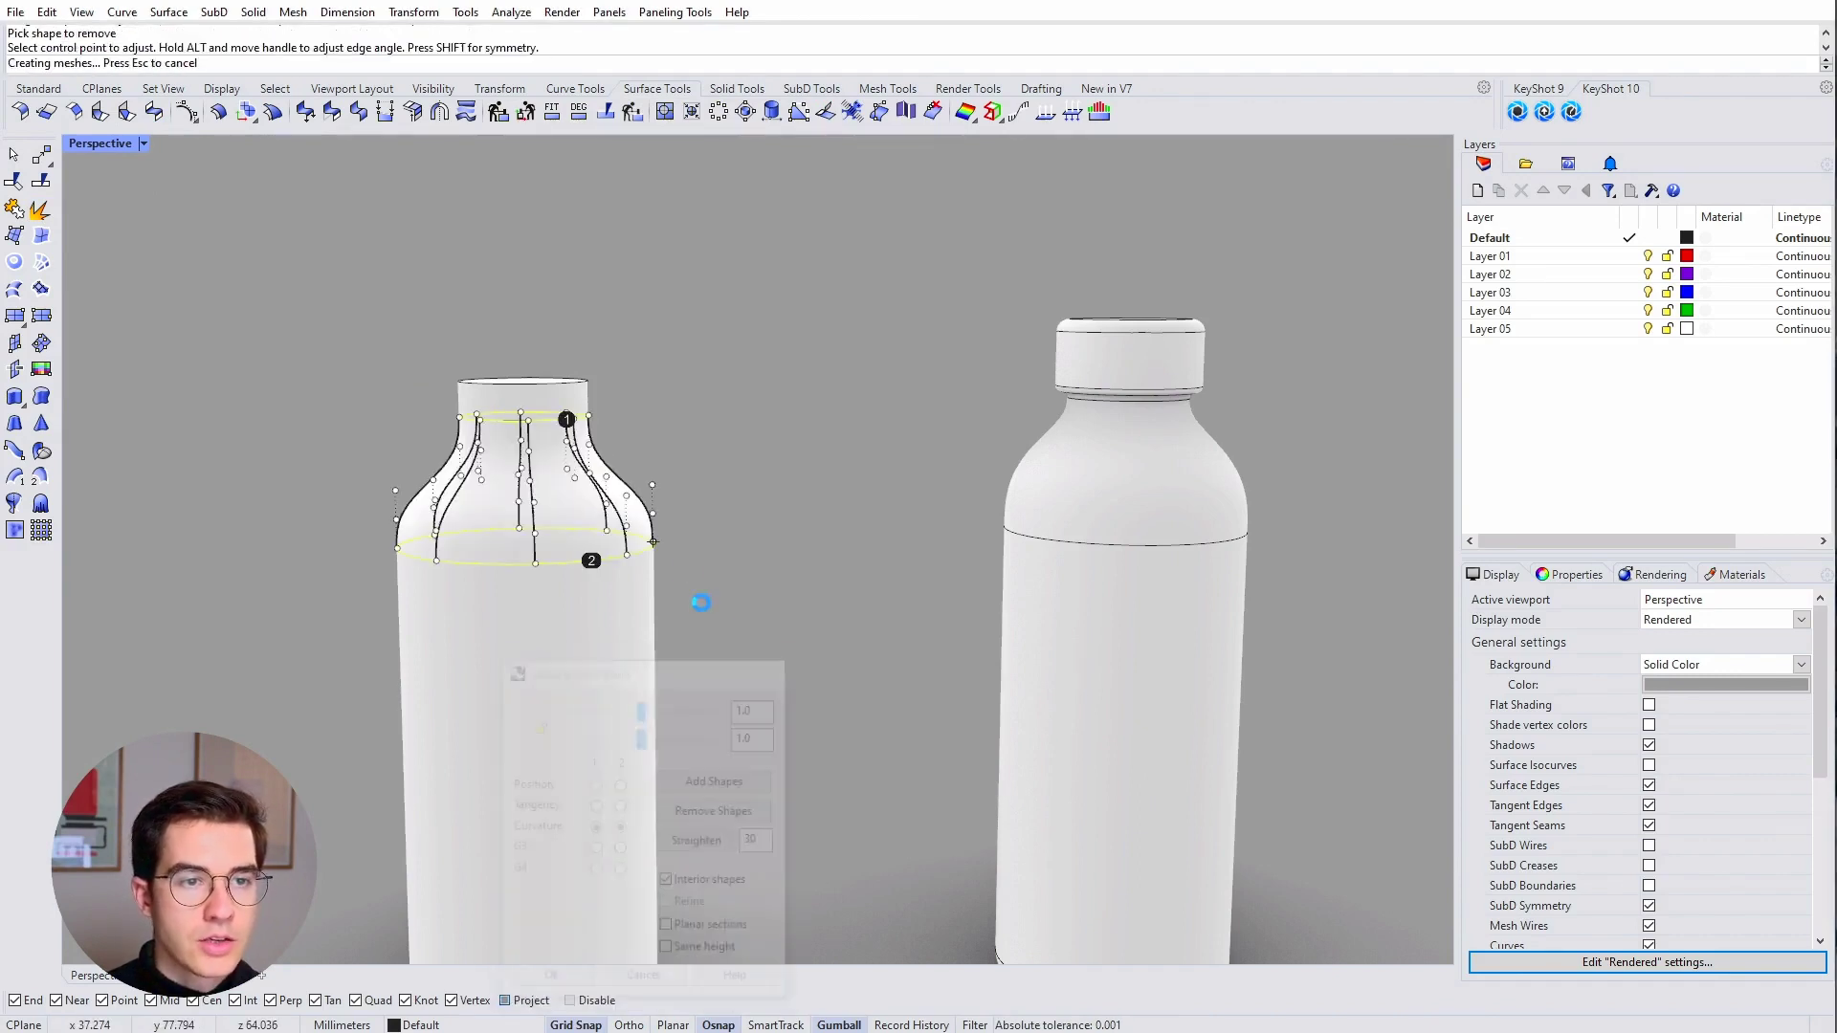
pyautogui.press('Return')
pyautogui.moveTo(746, 606); pyautogui.dragTo(693, 580, button='right')
pyautogui.scroll(-2, 700, 552)
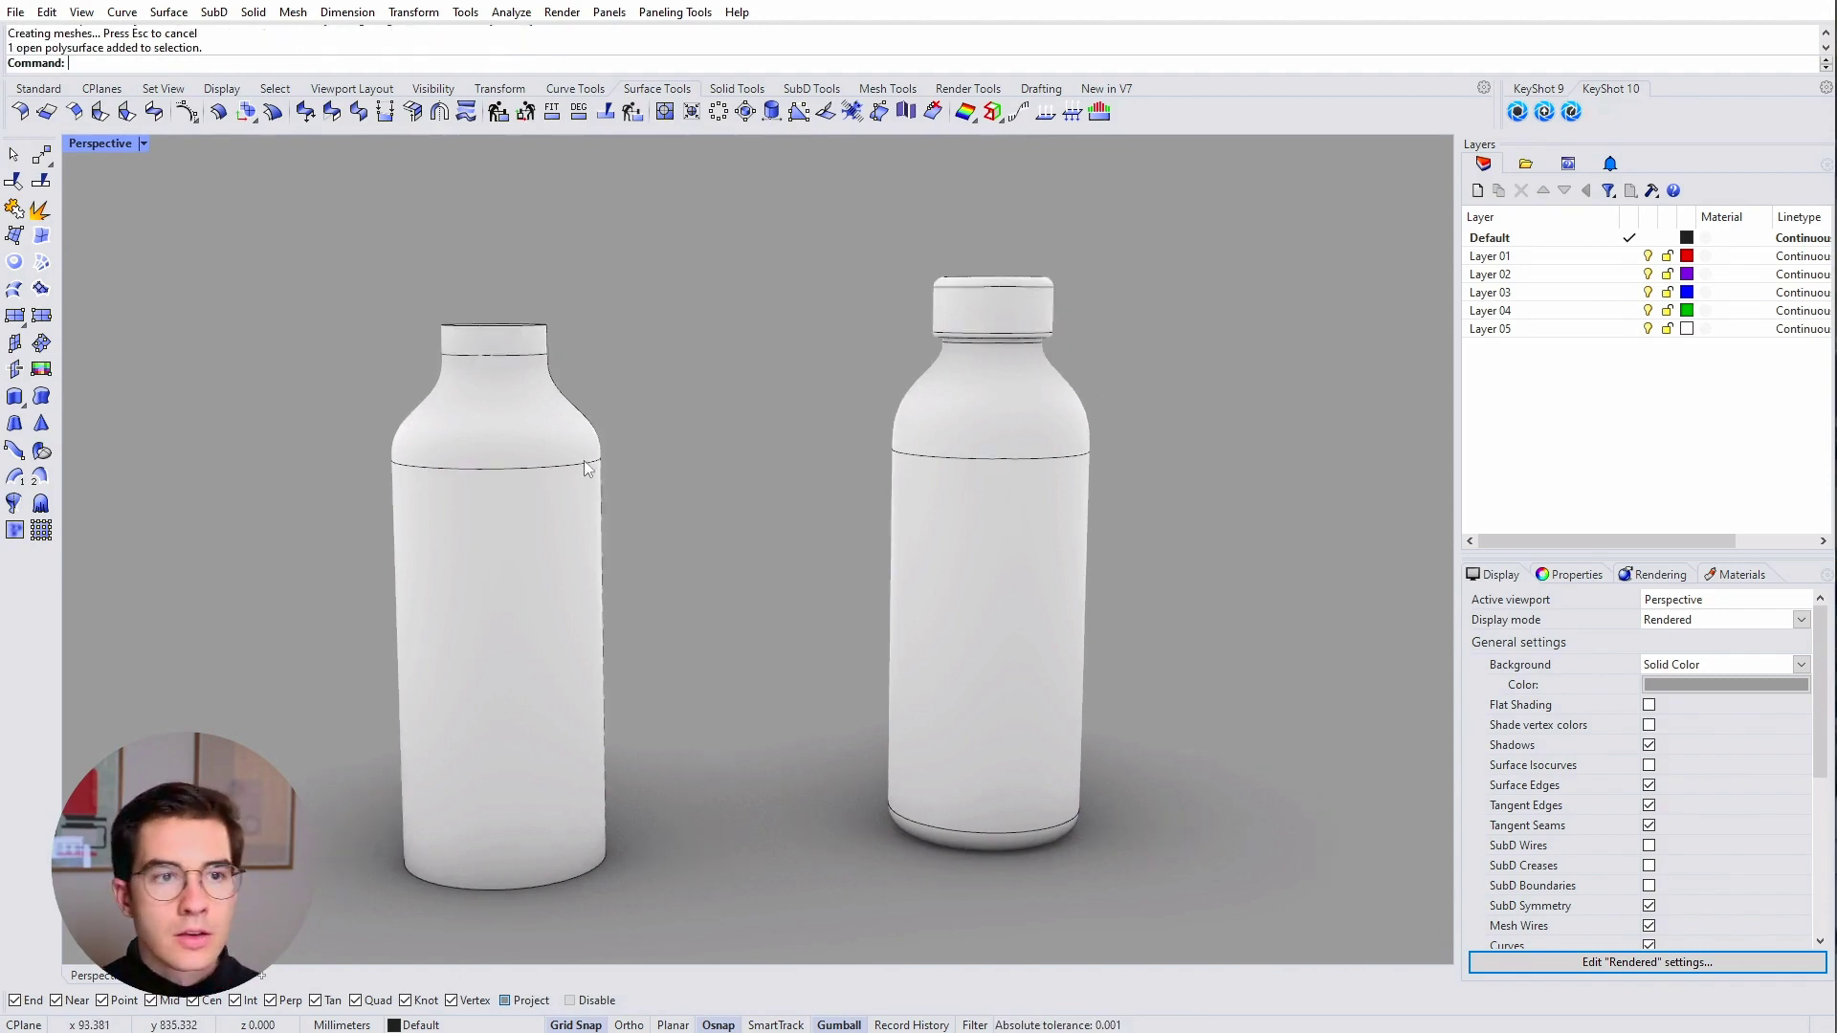
# Step: Select the neck piece and scale it wider and taller with the gumball
pyautogui.click(518, 356)
pyautogui.moveTo(518, 344); pyautogui.dragTo(532, 460, button='right')
pyautogui.scroll(4, 532, 382)
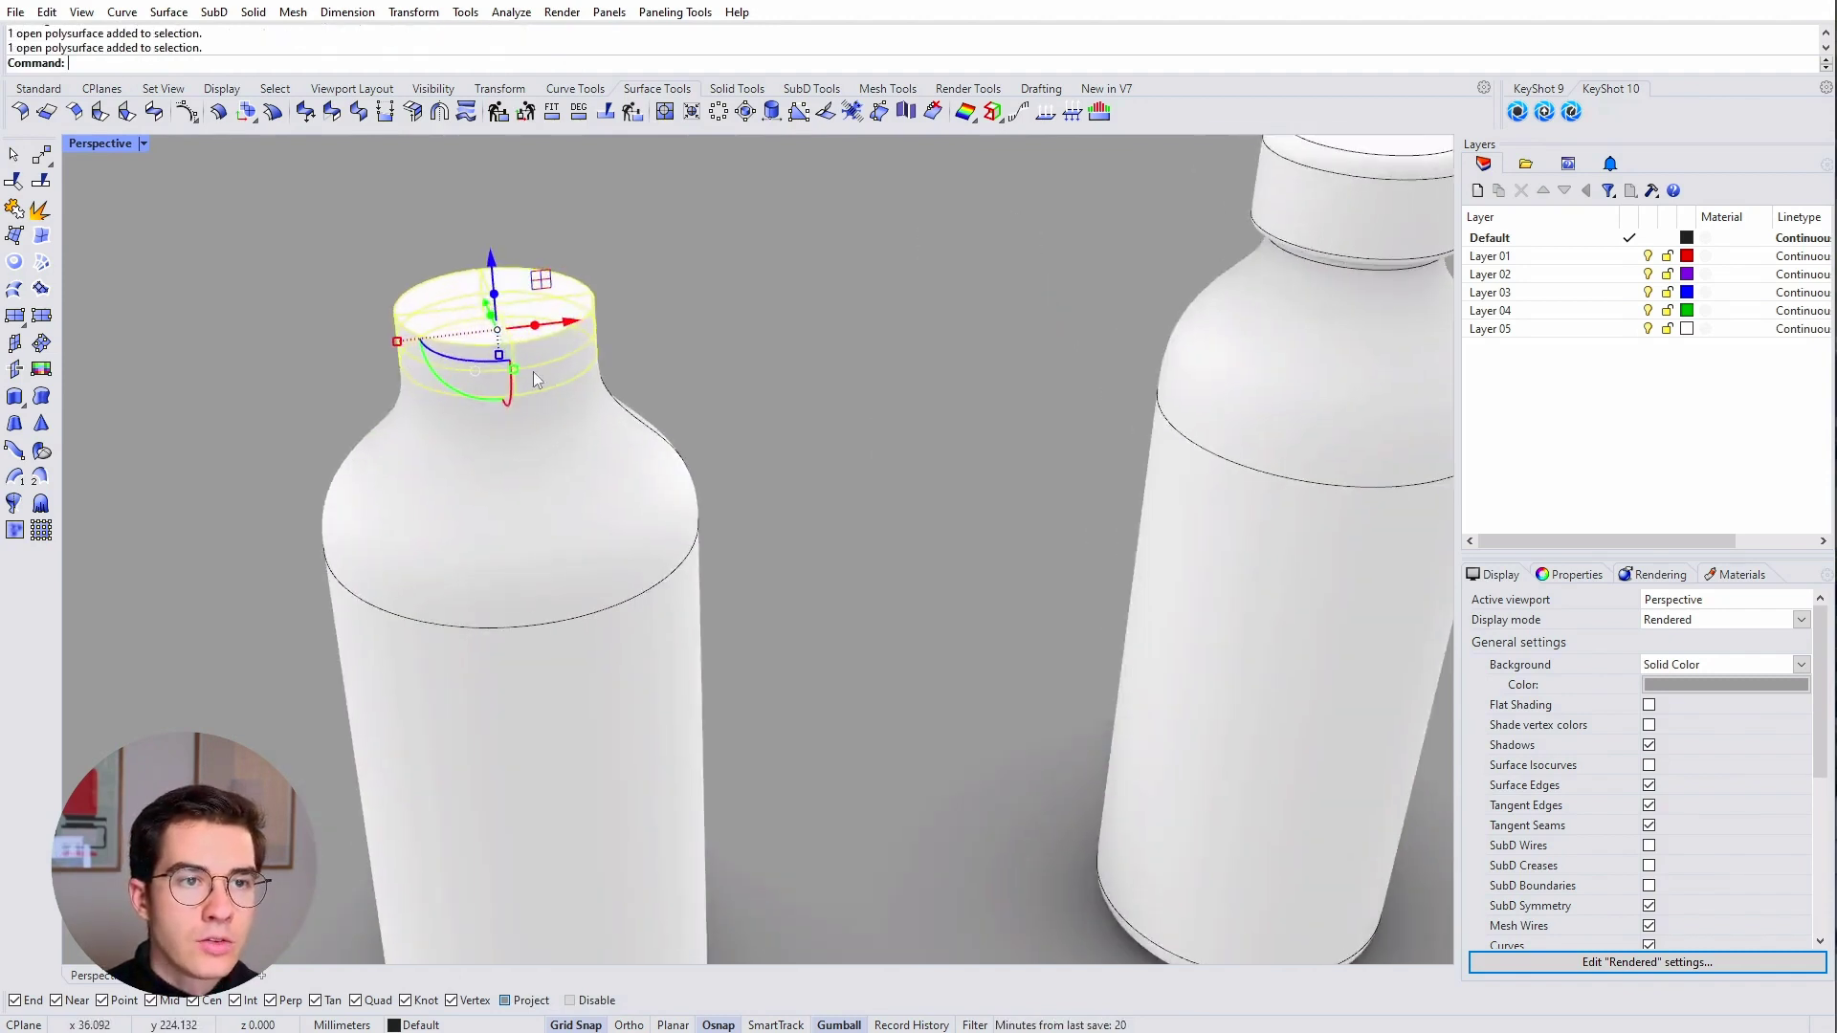
pyautogui.press('alt')
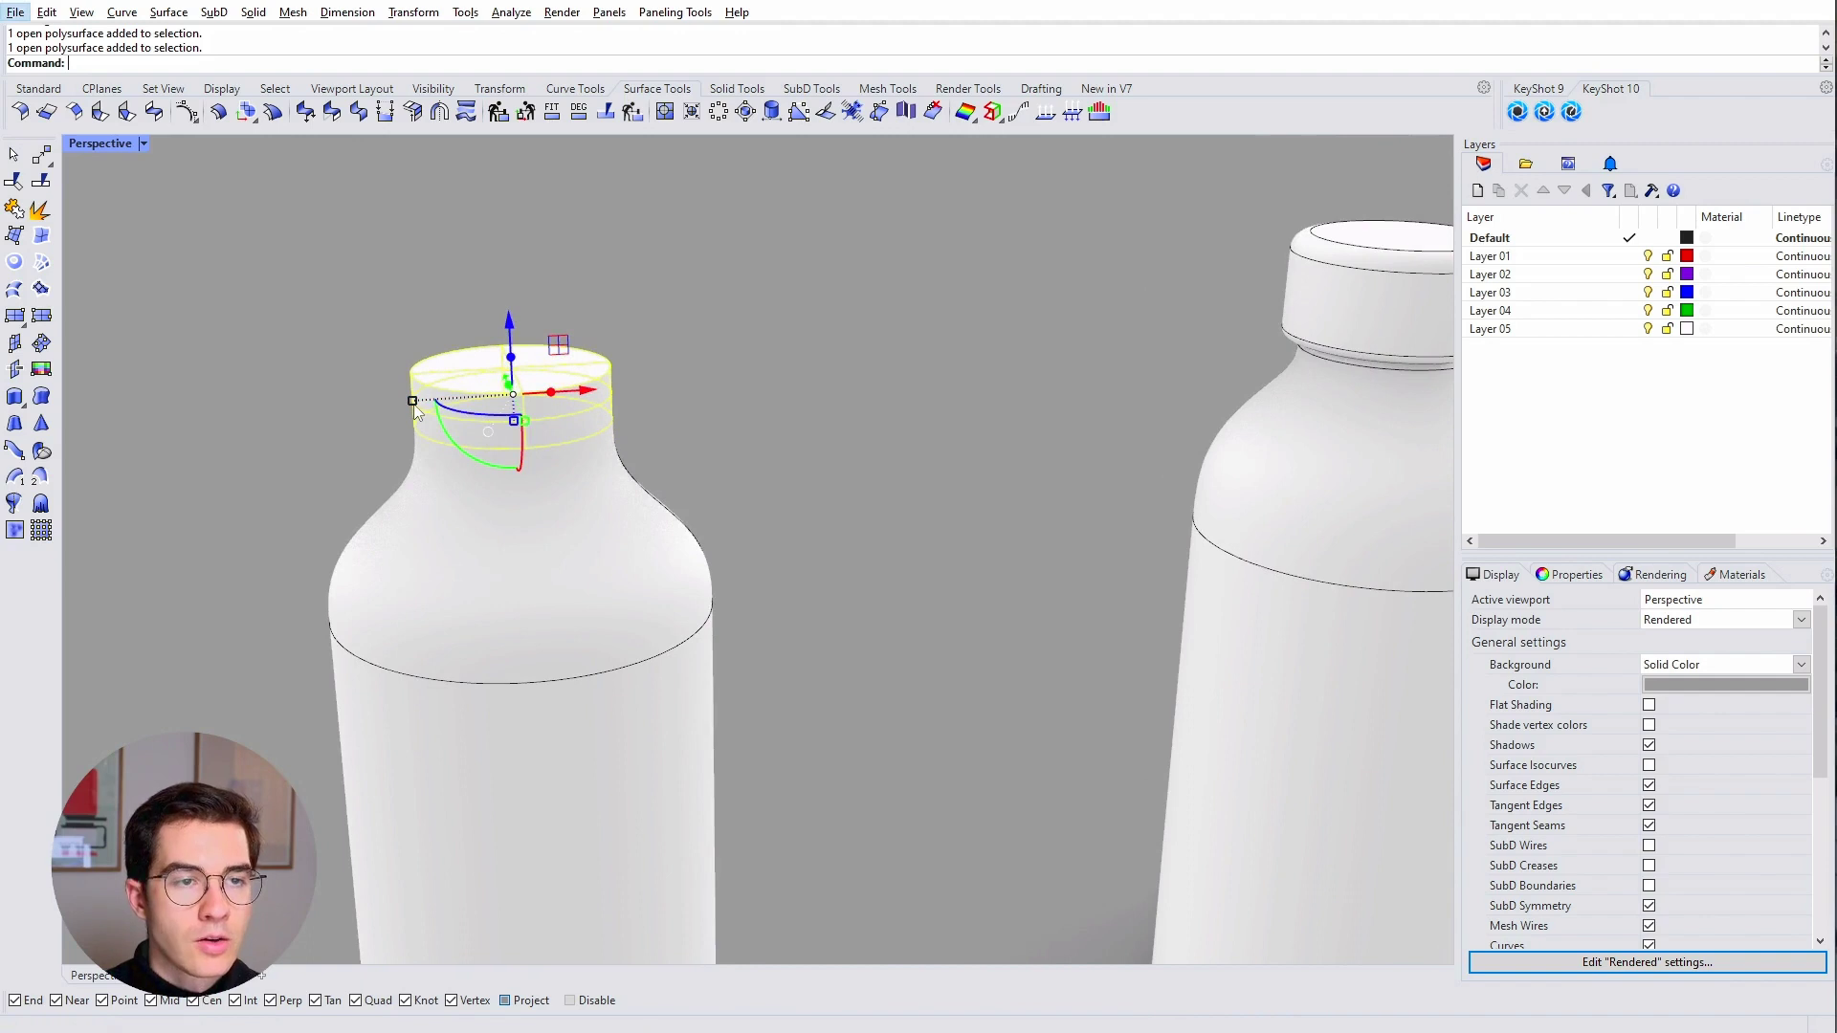
pyautogui.press('alt')
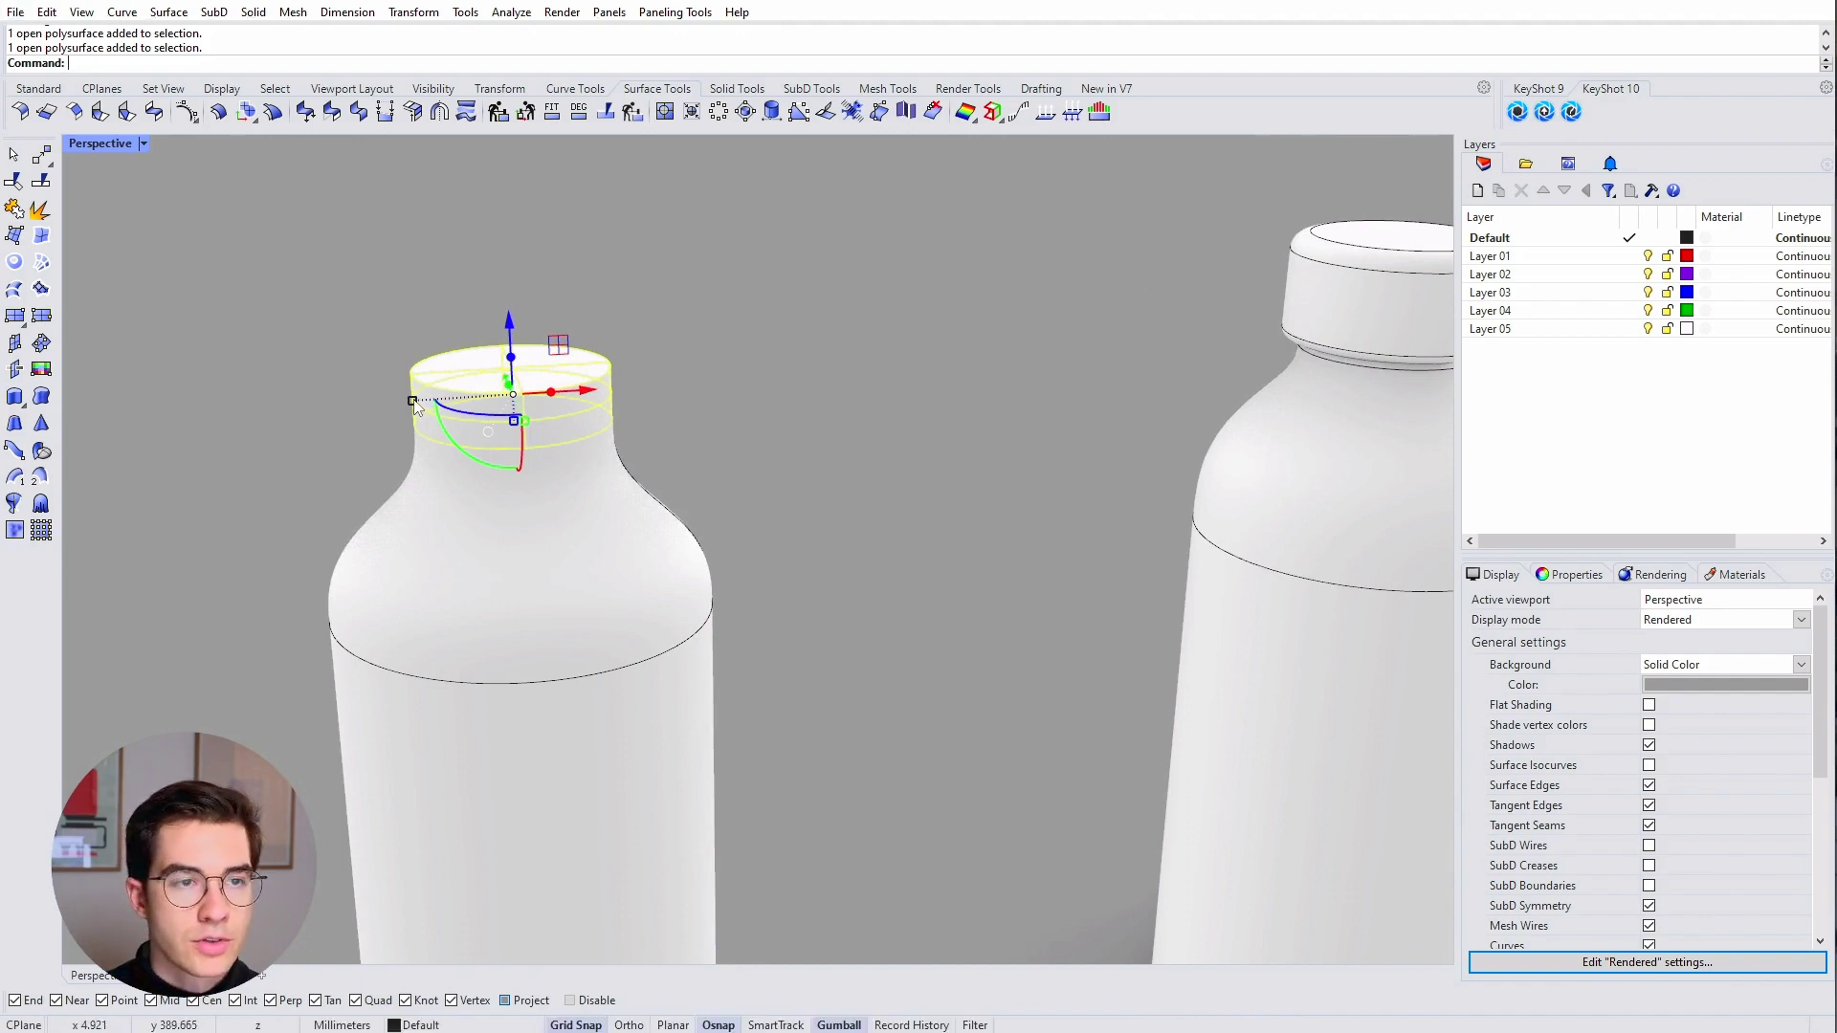
pyautogui.moveTo(412, 402); pyautogui.dragTo(387, 409)
pyautogui.moveTo(513, 518); pyautogui.dragTo(513, 435, button='right')
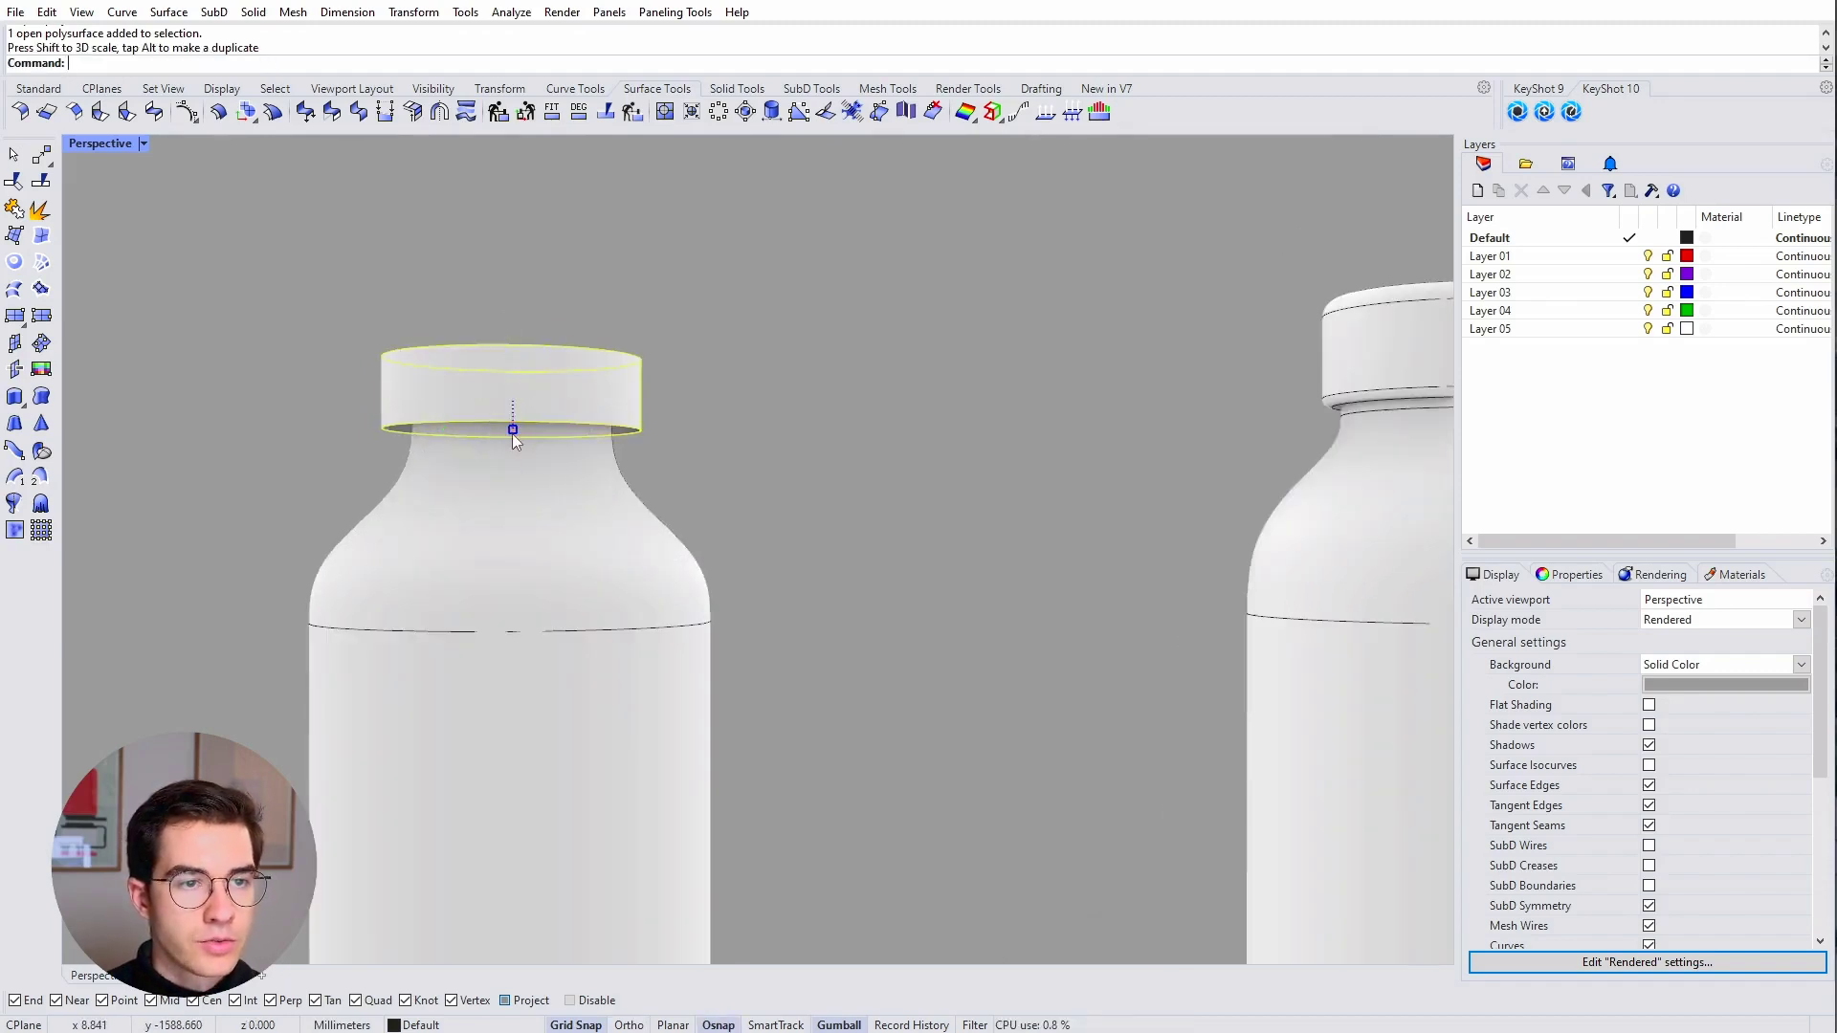
pyautogui.moveTo(513, 433); pyautogui.dragTo(542, 367)
pyautogui.moveTo(542, 368); pyautogui.dragTo(551, 358, button='right')
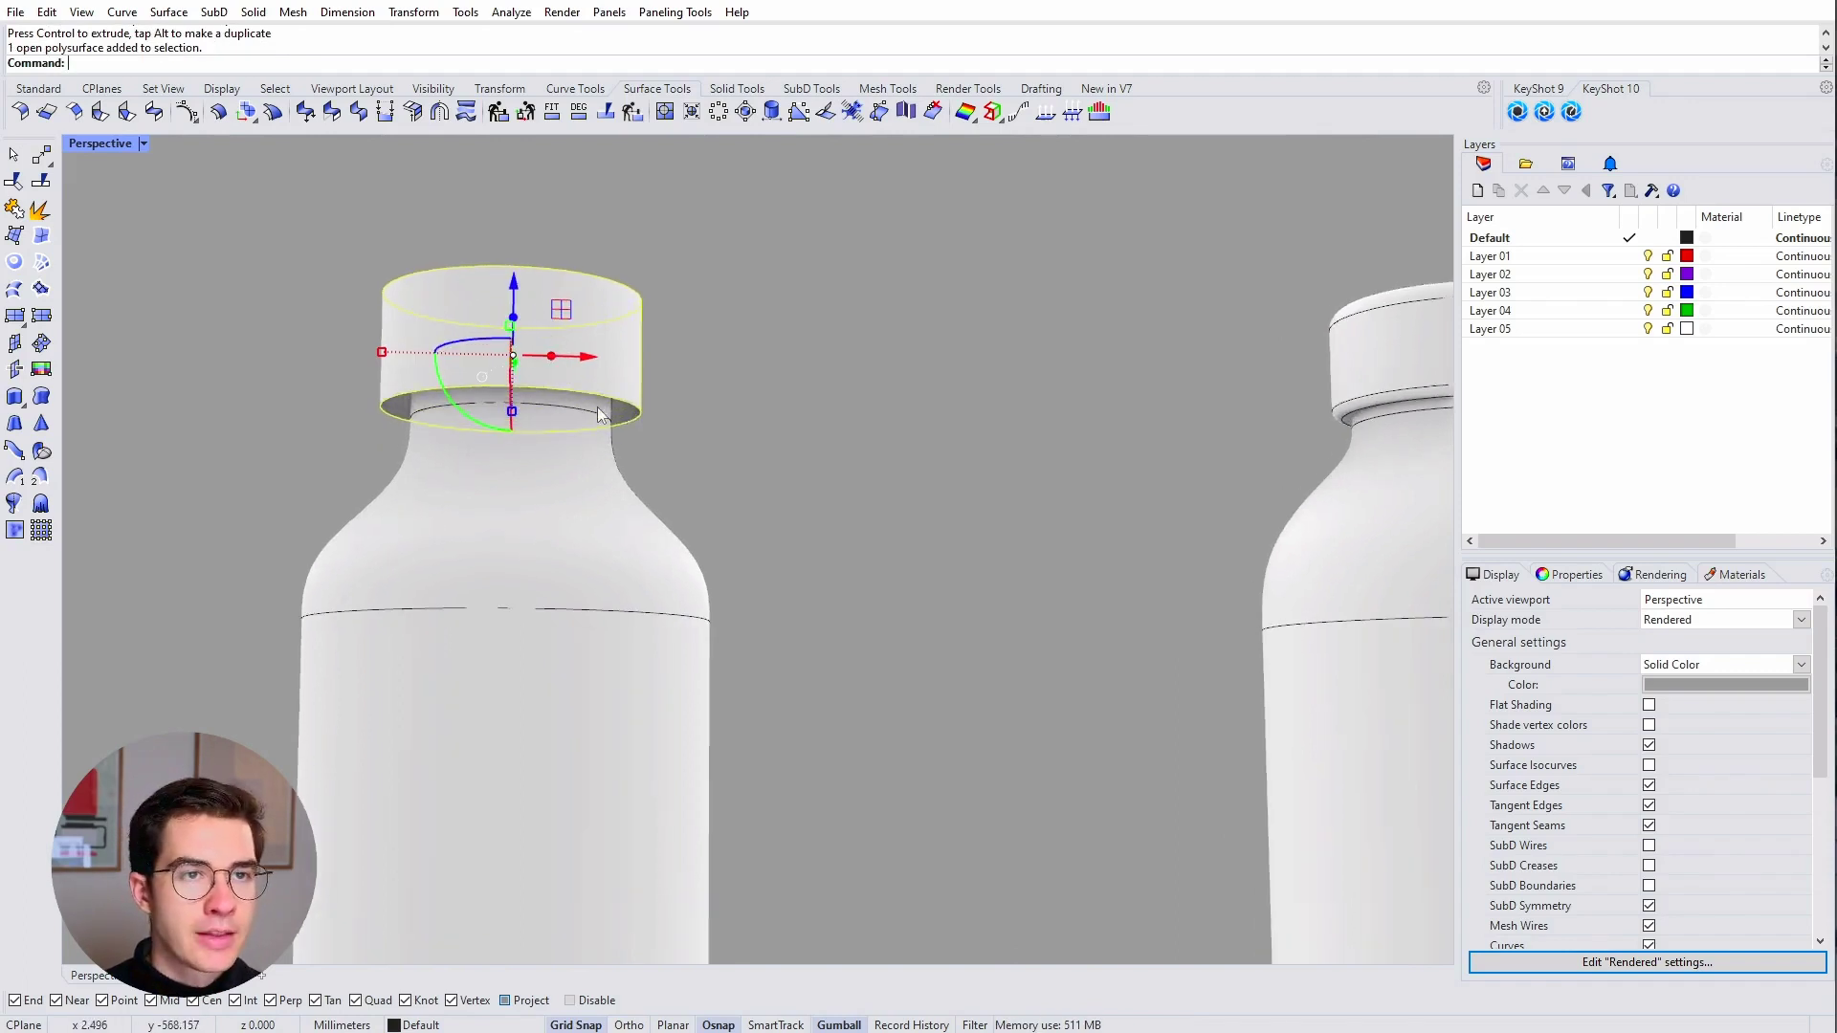
# Step: Cap the piece's planar holes into a closed solid lid and adjust its height
pyautogui.click(719, 91)
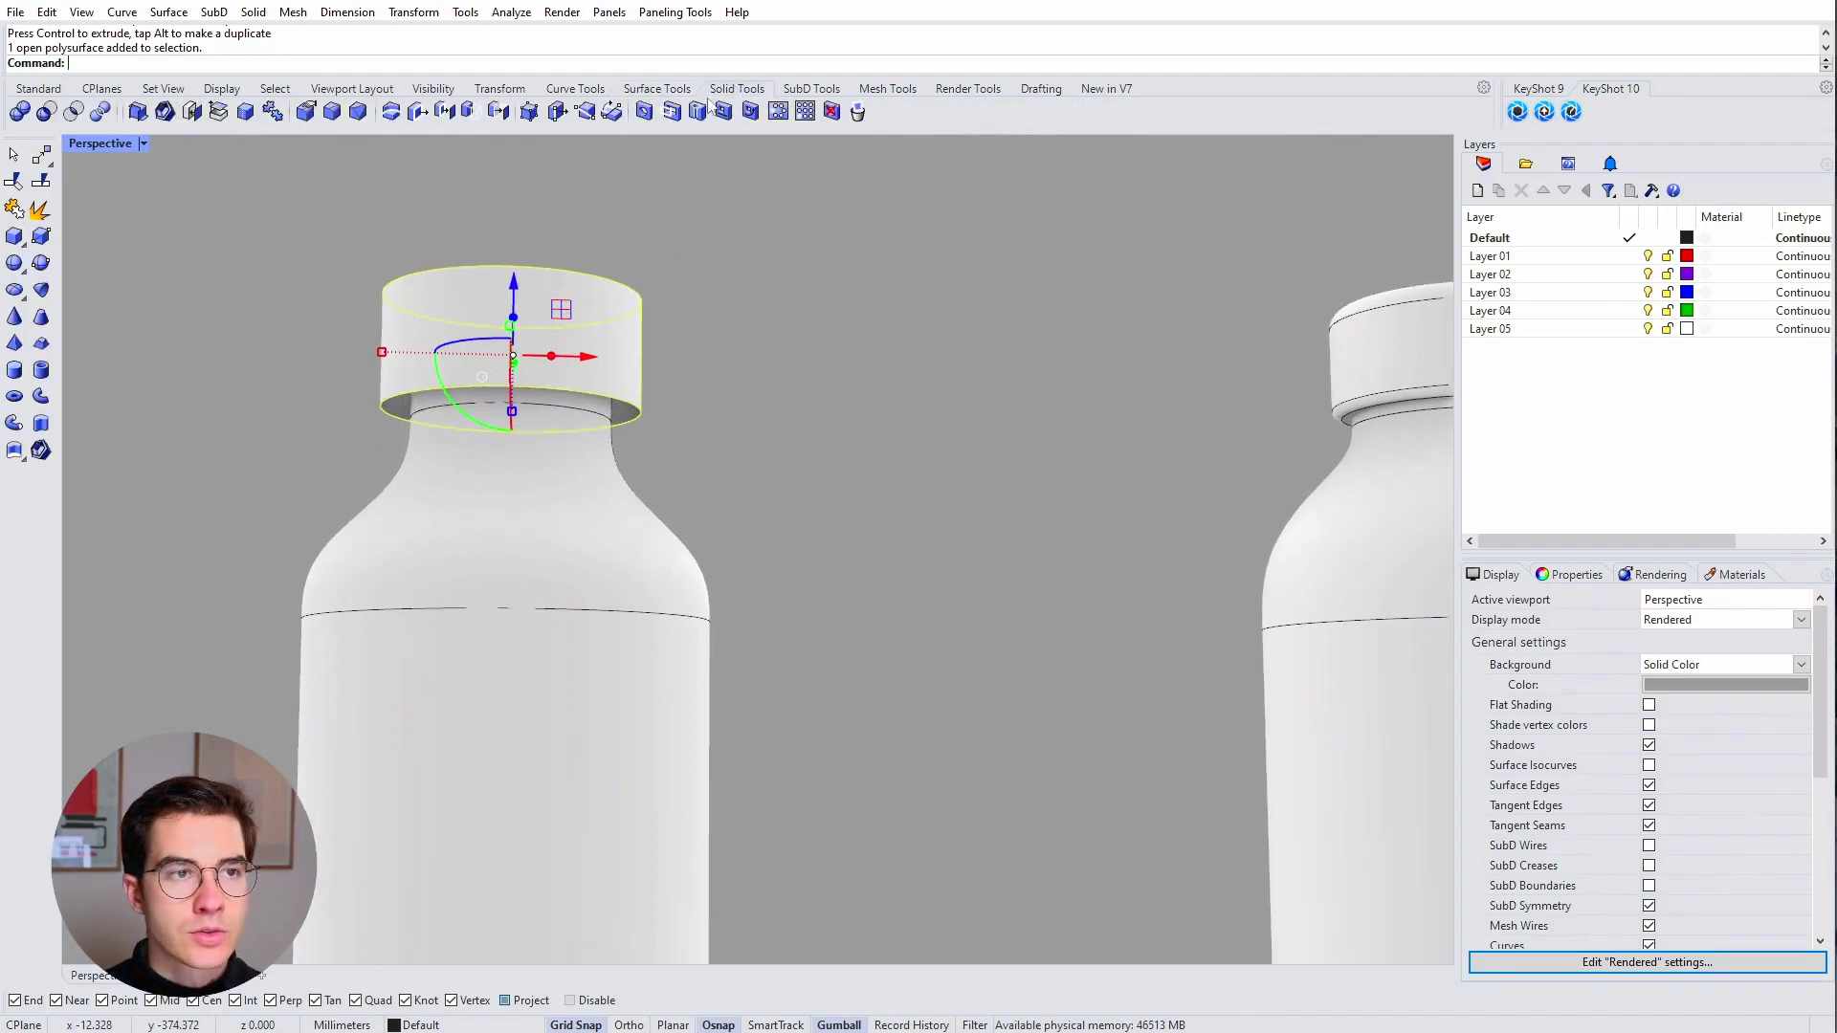
pyautogui.click(194, 112)
pyautogui.moveTo(537, 427)
pyautogui.mouseDown(button='right')
pyautogui.moveTo(498, 438)
pyautogui.moveTo(515, 413)
pyautogui.mouseUp(button='right')
pyautogui.moveTo(515, 413); pyautogui.dragTo(514, 419)
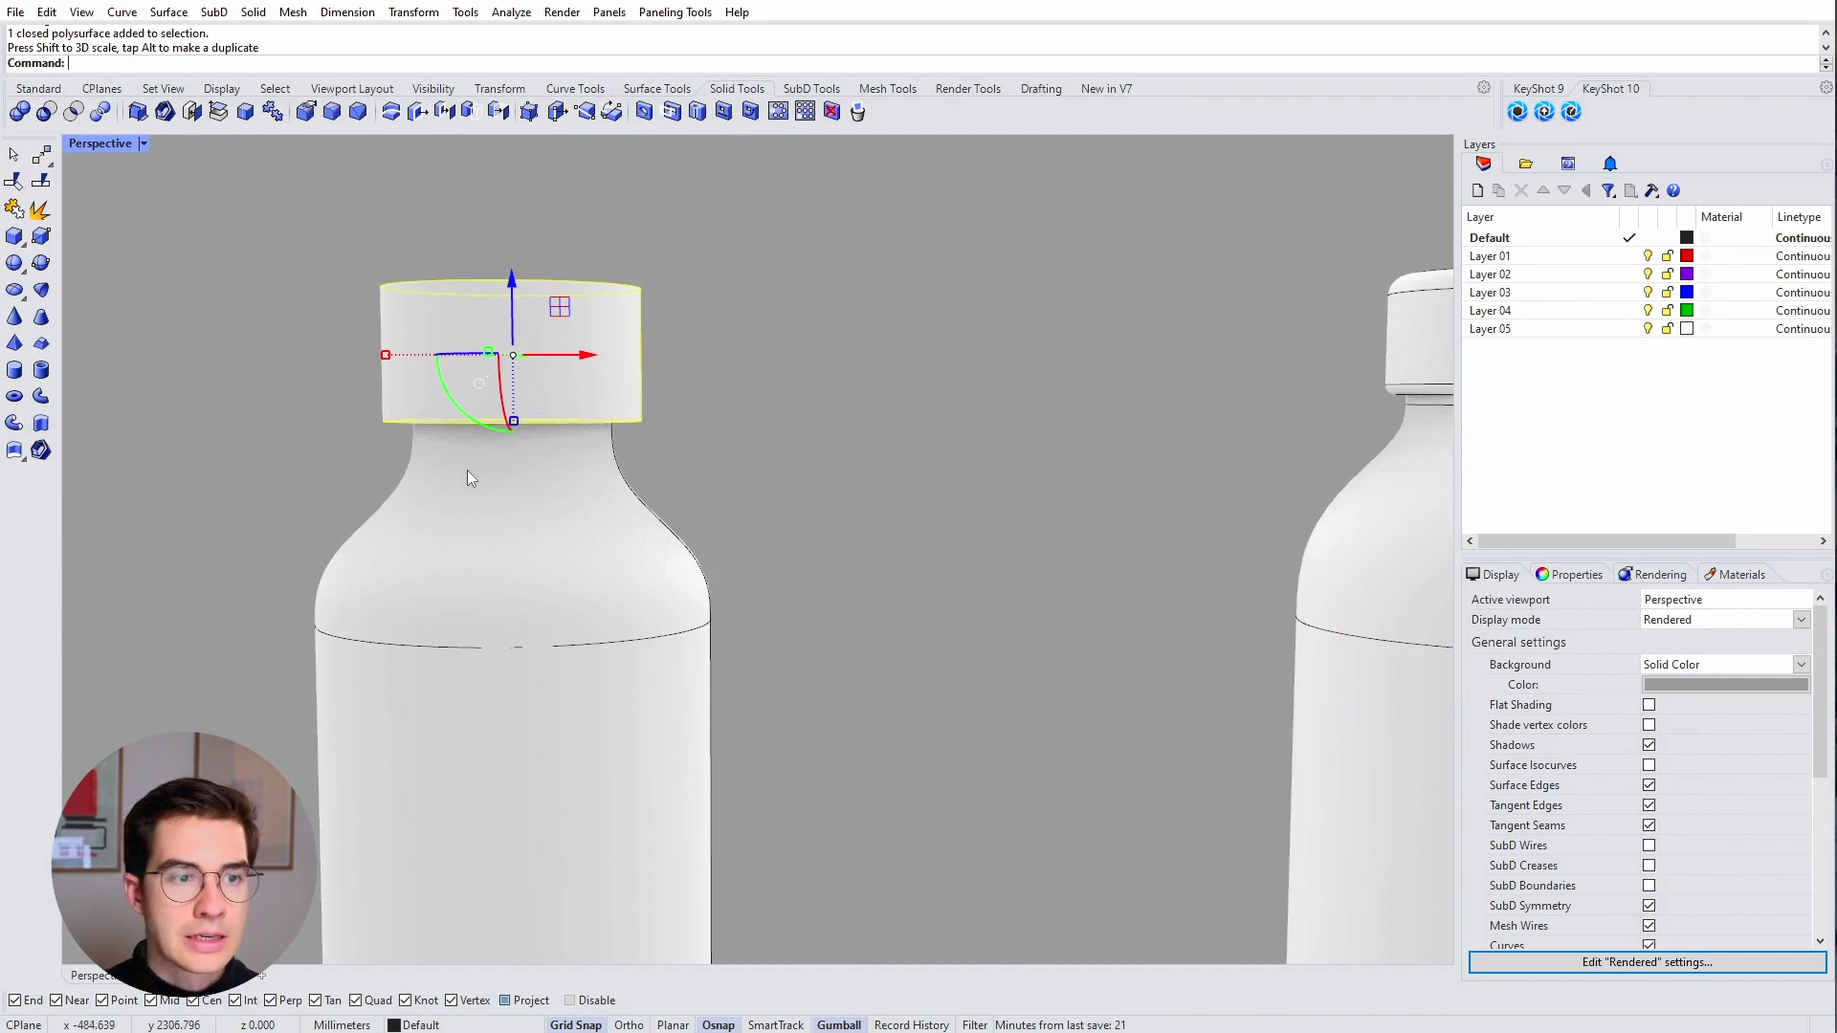
# Step: Scale the closed cap to fit the neck, with Grid Snap off for fine height tweaks
pyautogui.moveTo(466, 478); pyautogui.dragTo(490, 457, button='right')
pyautogui.moveTo(514, 420); pyautogui.dragTo(512, 411)
pyautogui.moveTo(586, 361)
pyautogui.mouseDown()
pyautogui.moveTo(656, 361)
pyautogui.moveTo(586, 362)
pyautogui.mouseUp()
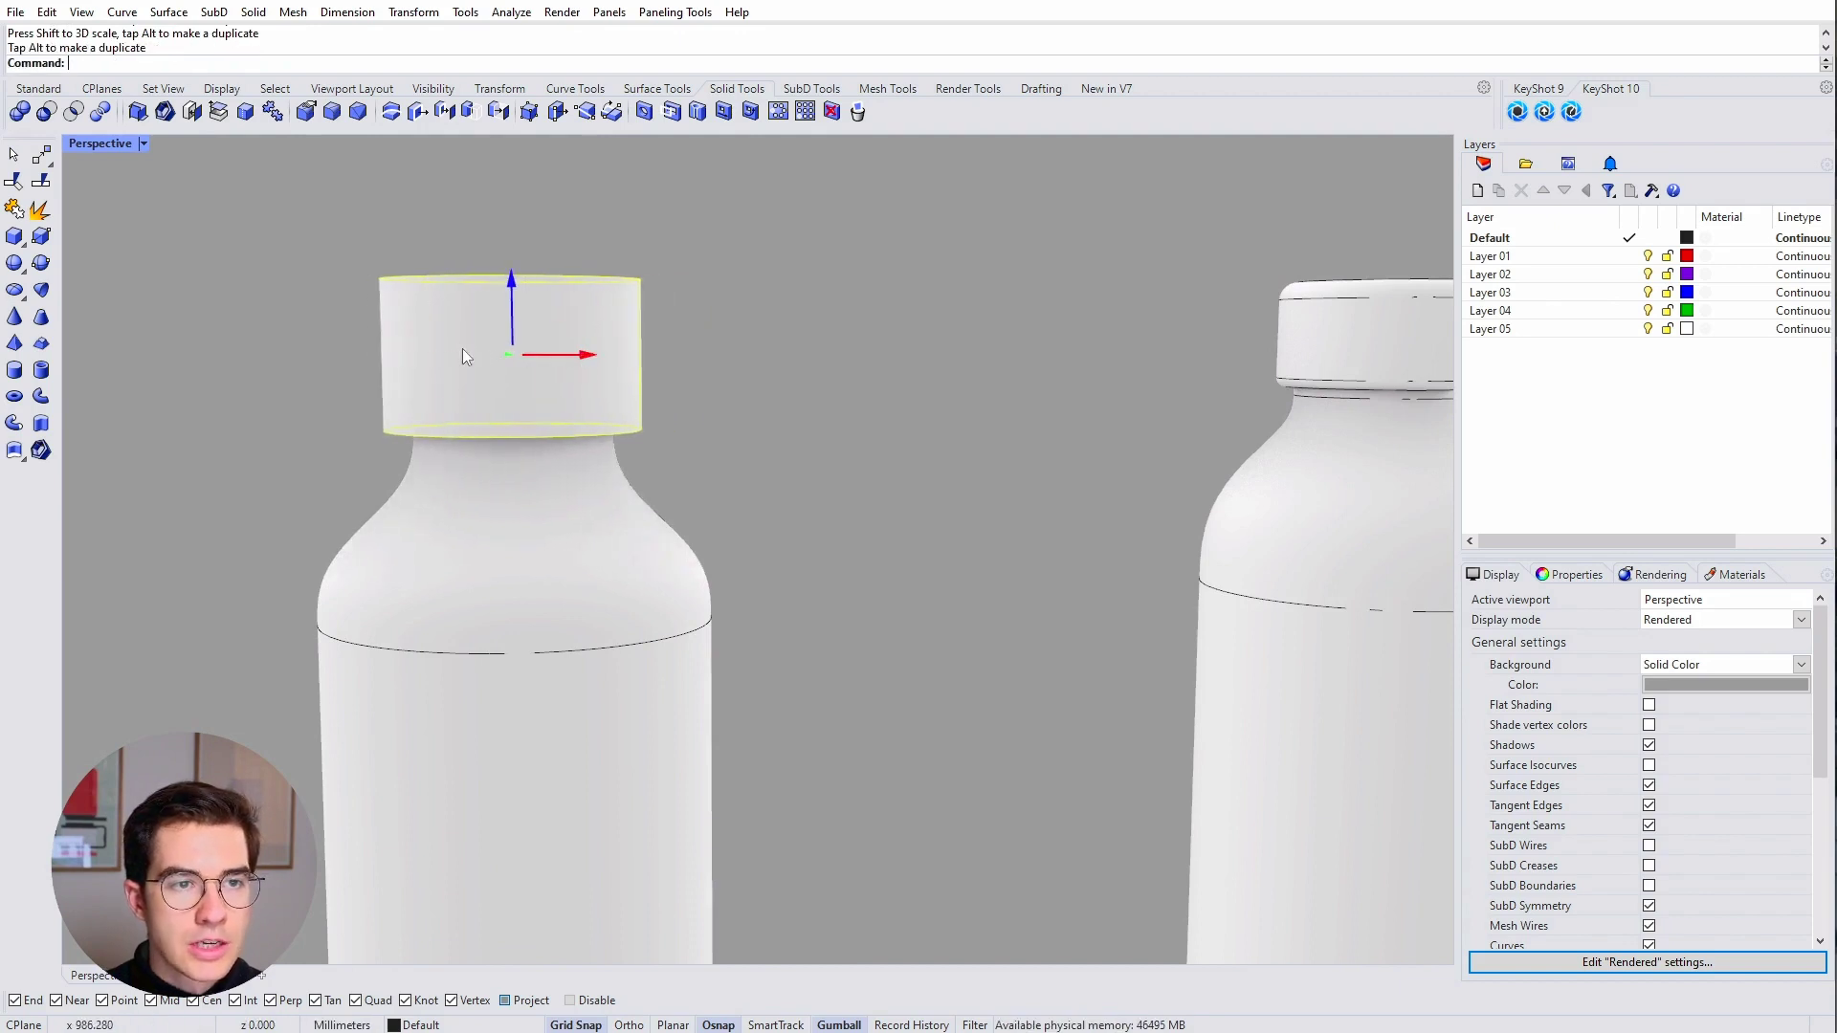
pyautogui.moveTo(513, 413)
pyautogui.mouseDown()
pyautogui.moveTo(508, 398)
pyautogui.moveTo(503, 426)
pyautogui.mouseUp()
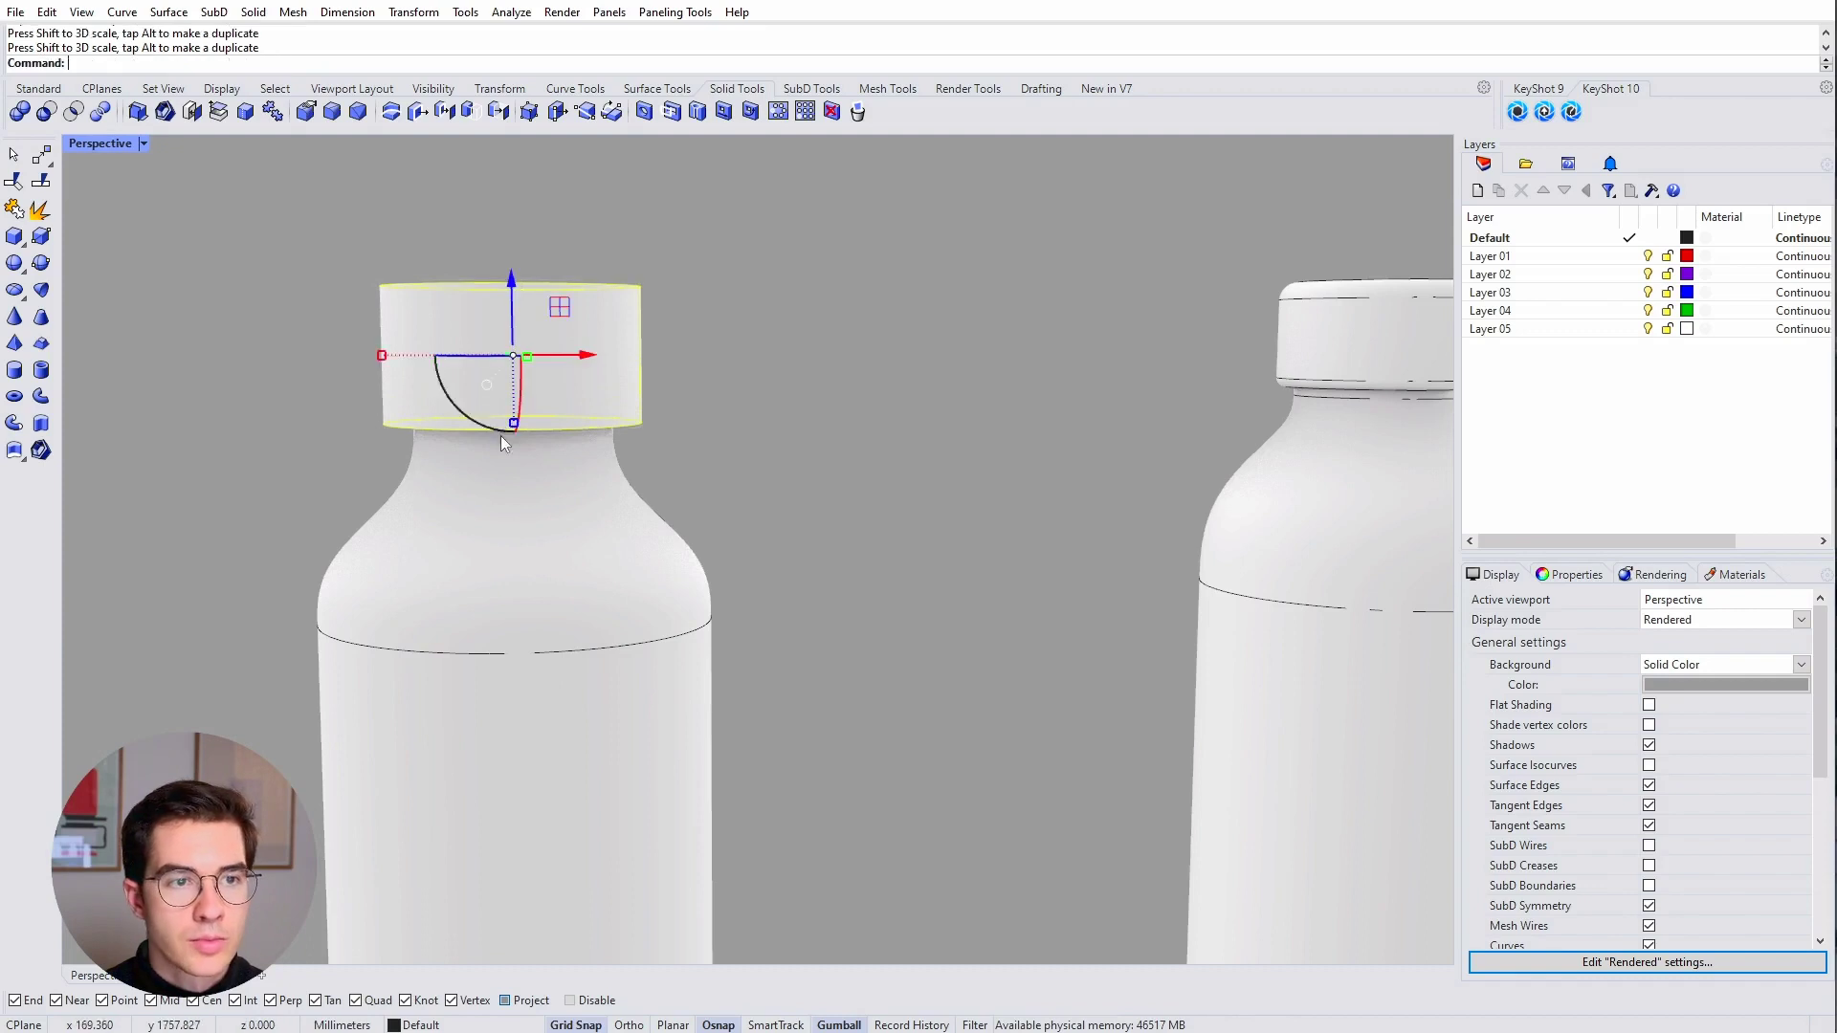
pyautogui.click(505, 430)
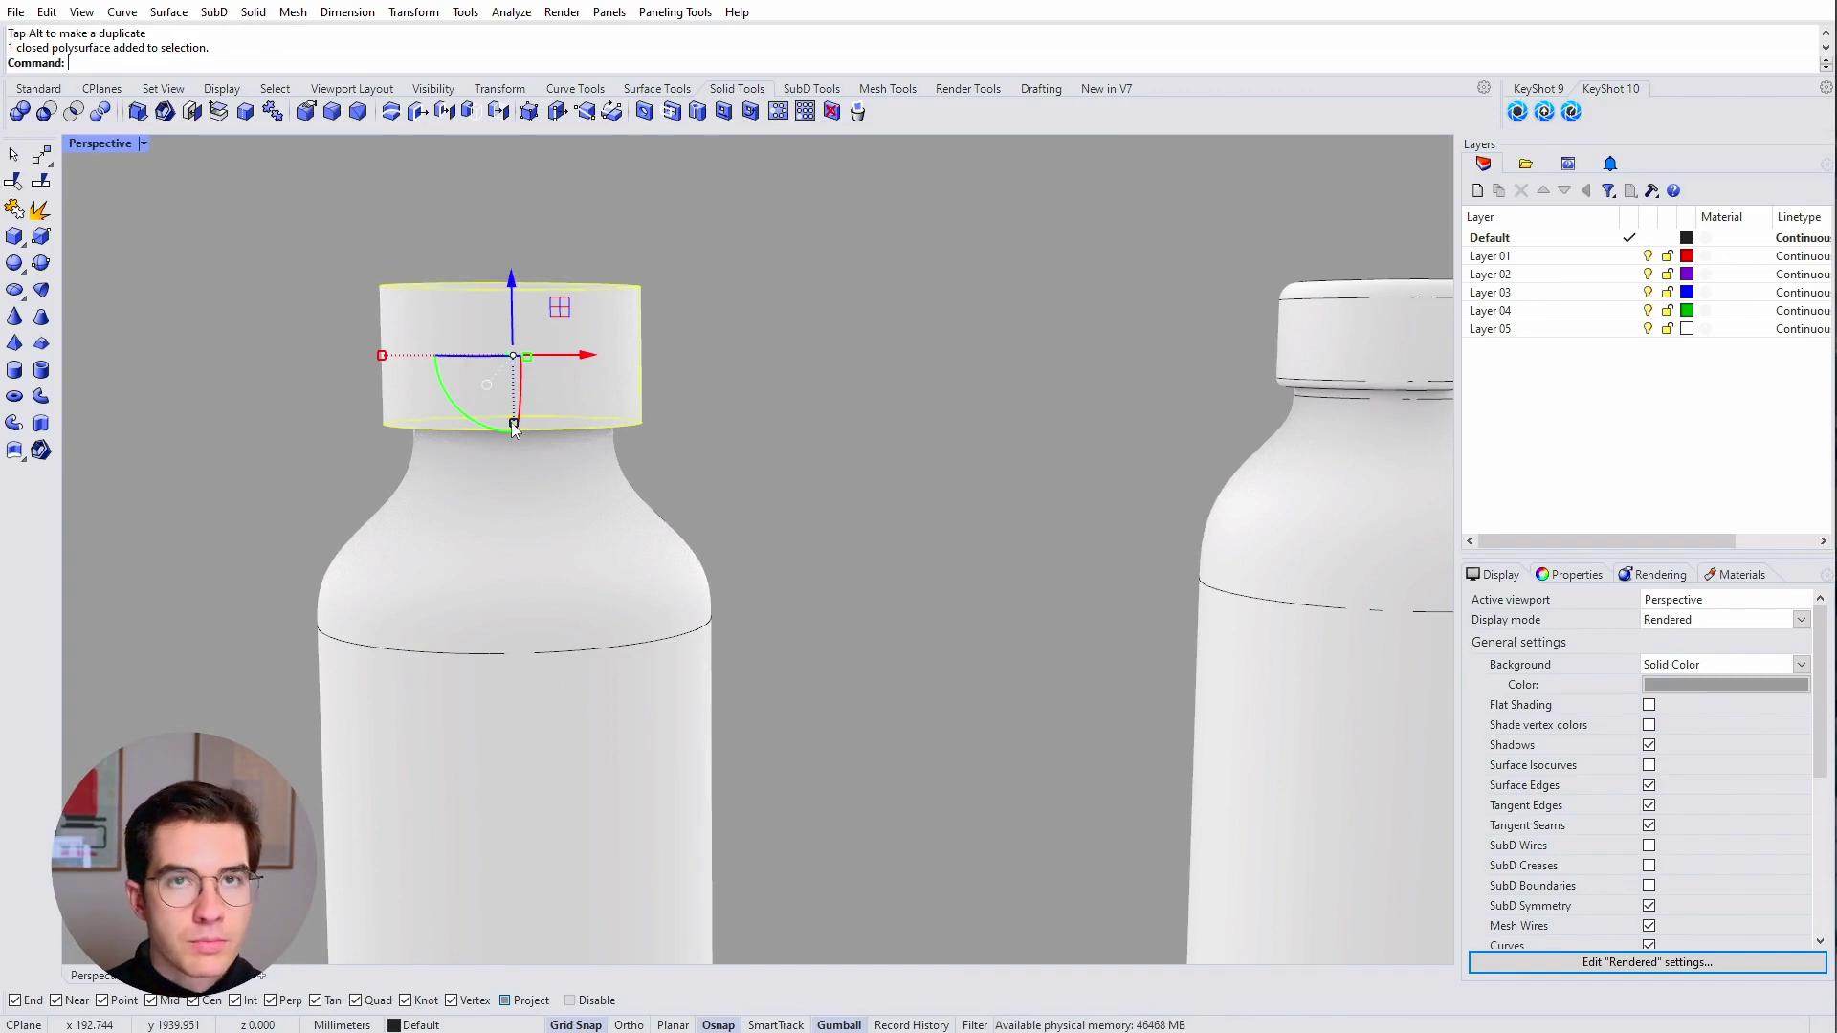
pyautogui.moveTo(508, 423); pyautogui.dragTo(514, 413)
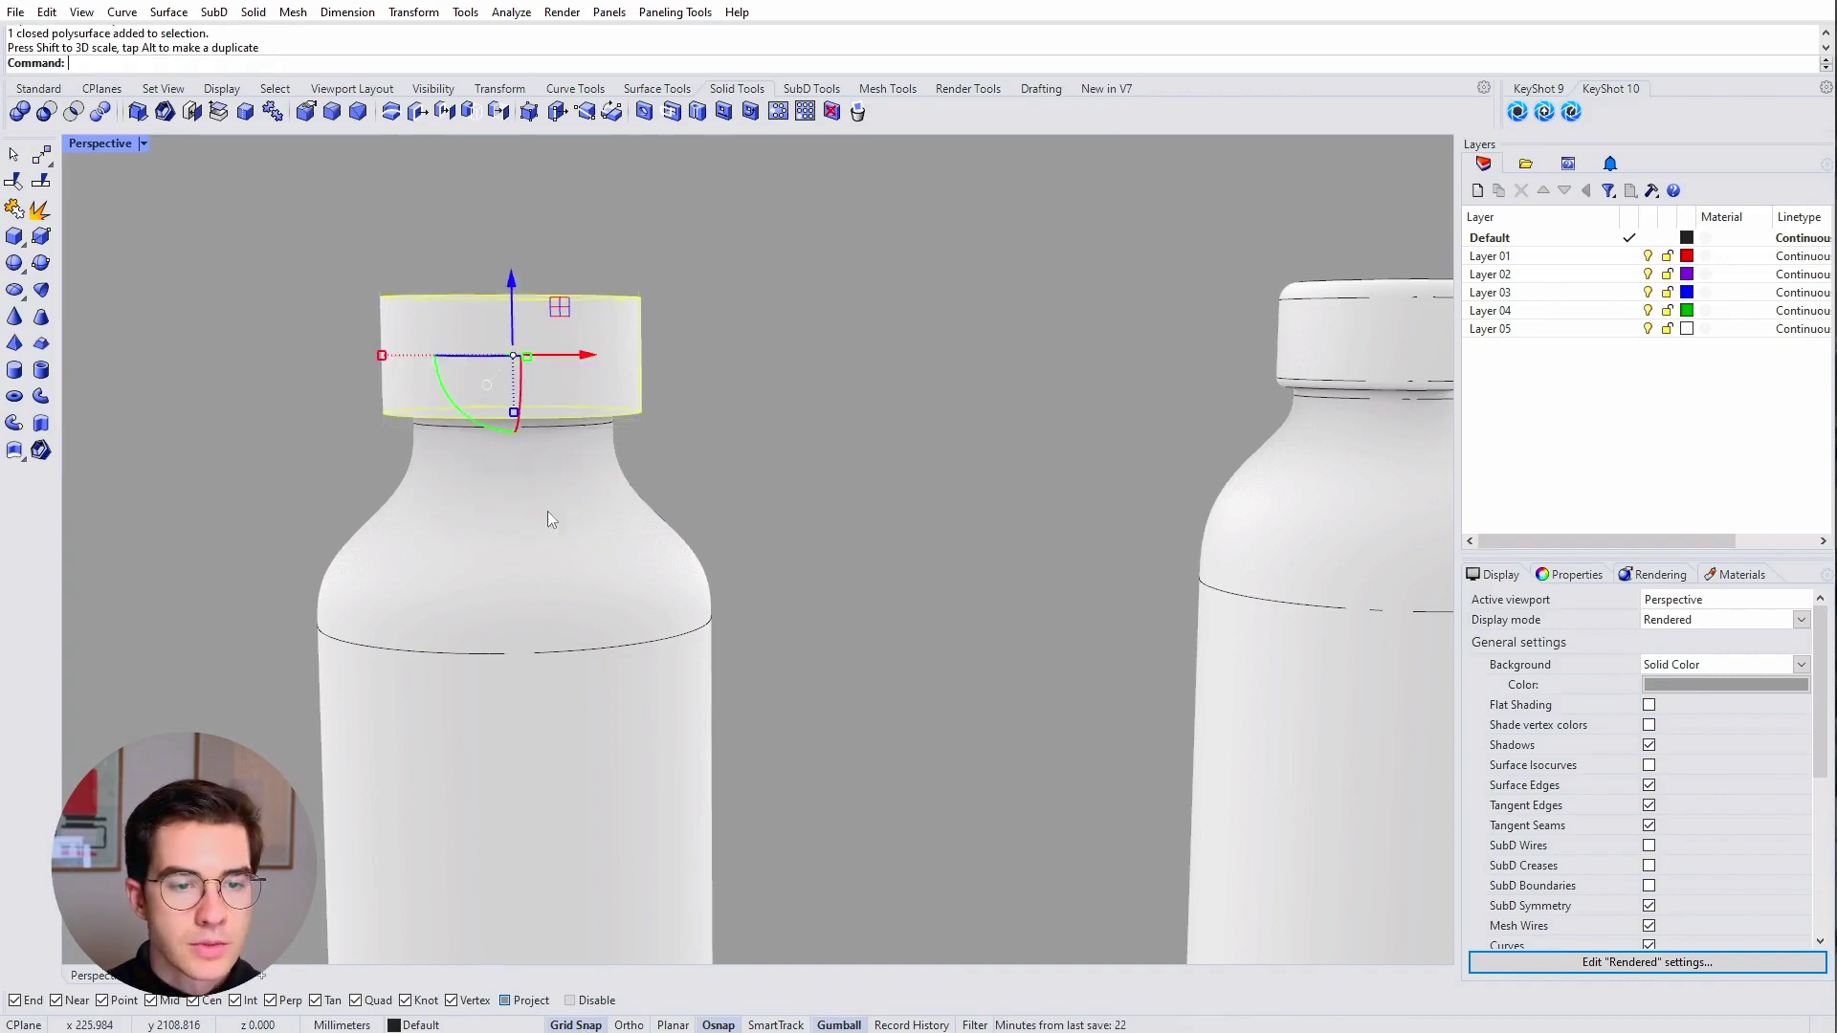
pyautogui.click(579, 1024)
pyautogui.moveTo(513, 414)
pyautogui.mouseDown()
pyautogui.moveTo(520, 400)
pyautogui.moveTo(533, 418)
pyautogui.mouseUp()
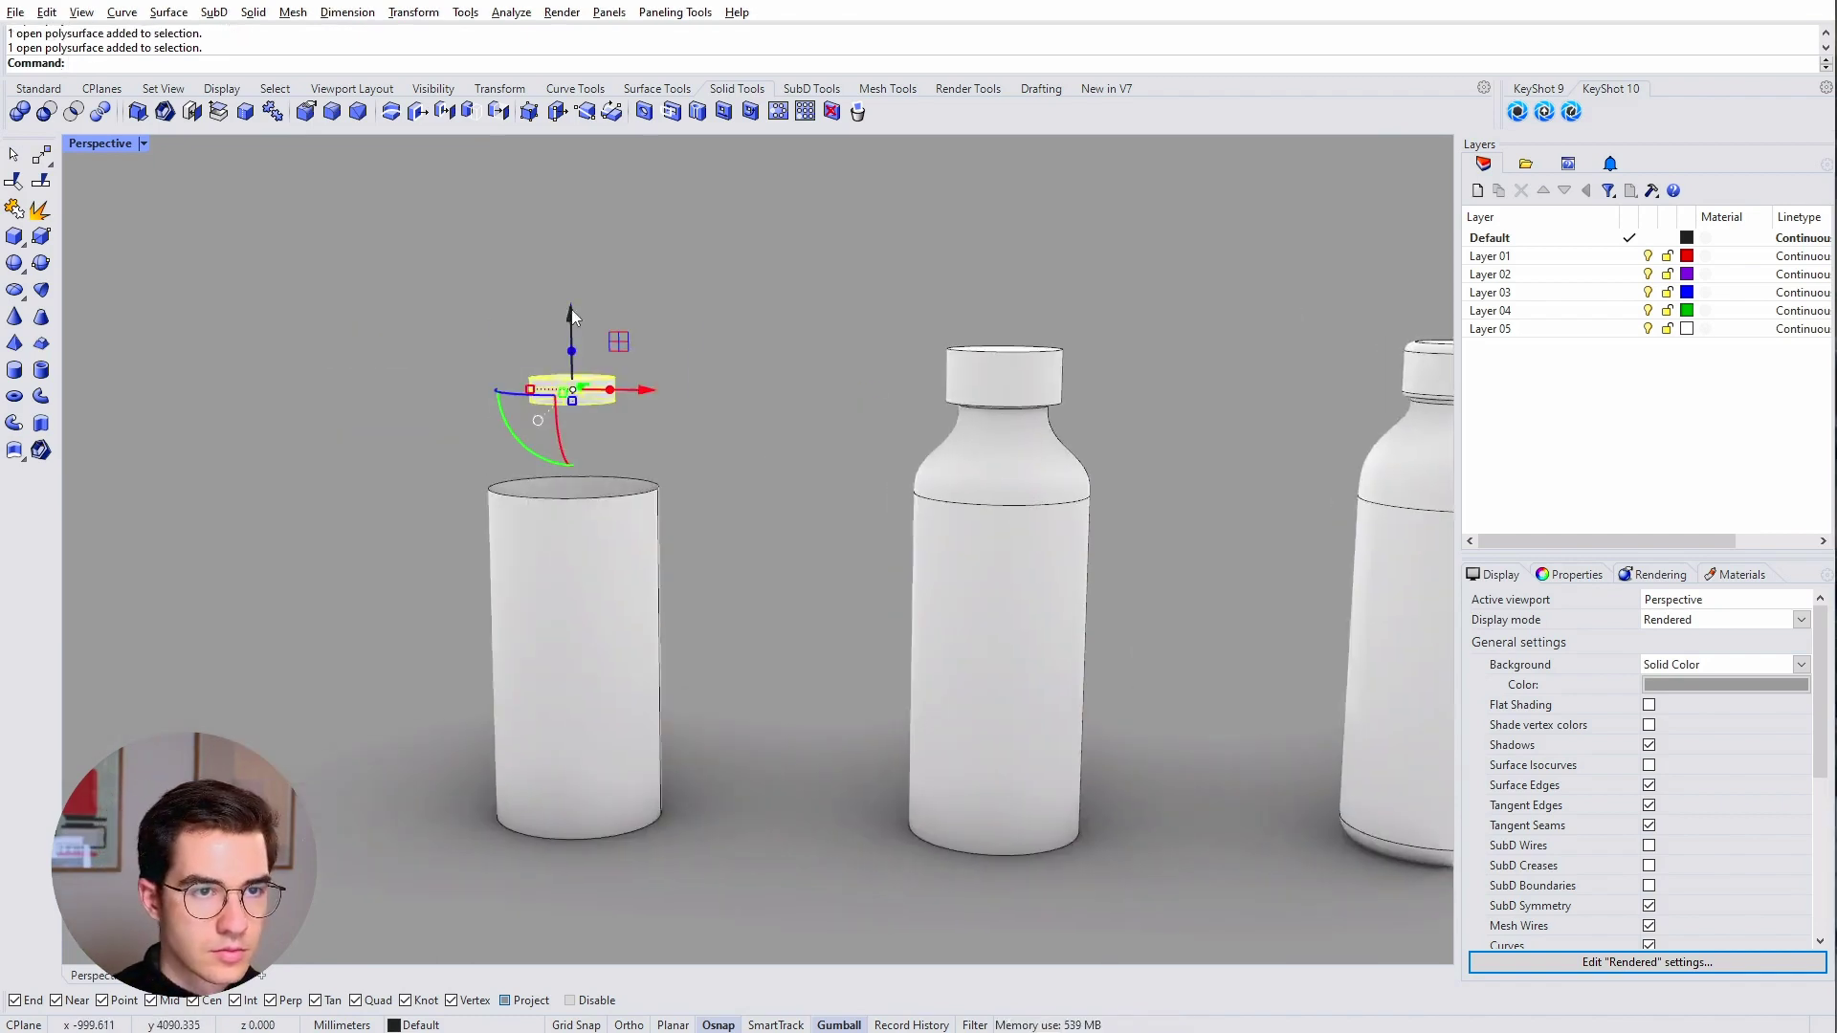
# Step: Lift the disc lid, bulge the shoulder blend outward, and accept the blend
pyautogui.moveTo(599, 336); pyautogui.dragTo(599, 287)
pyautogui.scroll(3, 589, 424)
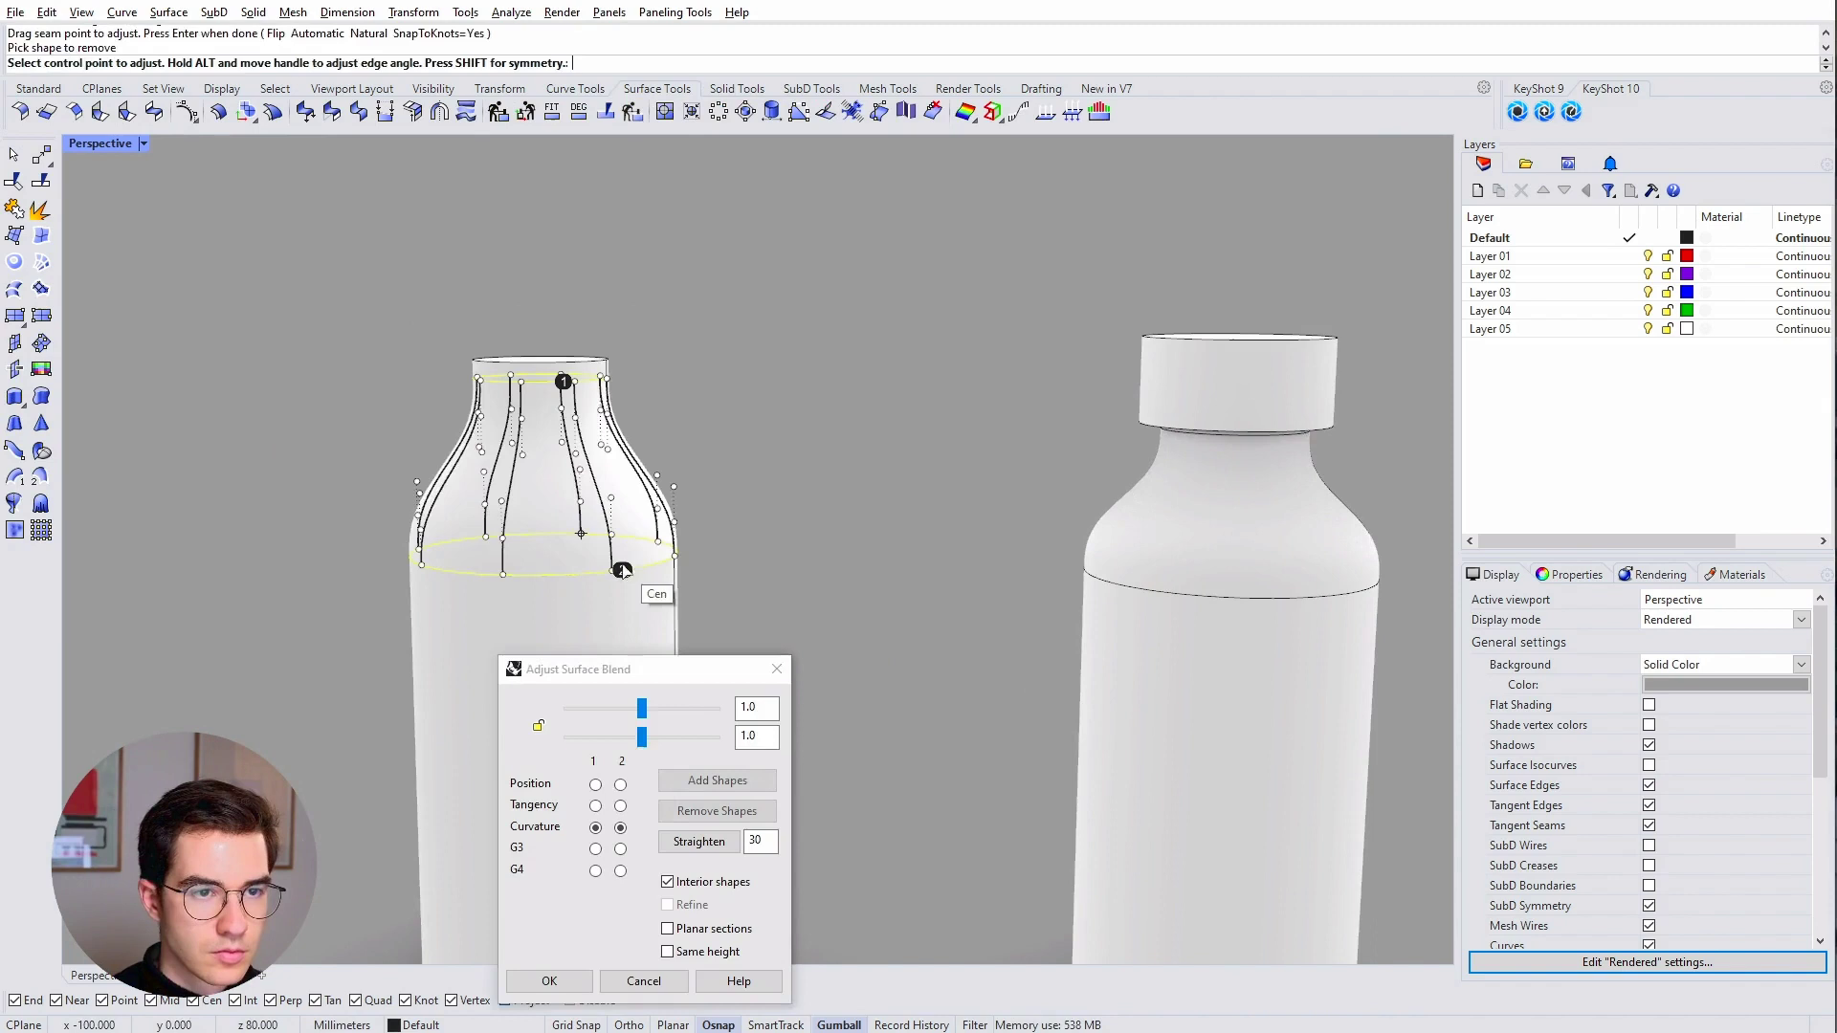
pyautogui.moveTo(642, 736); pyautogui.dragTo(674, 737)
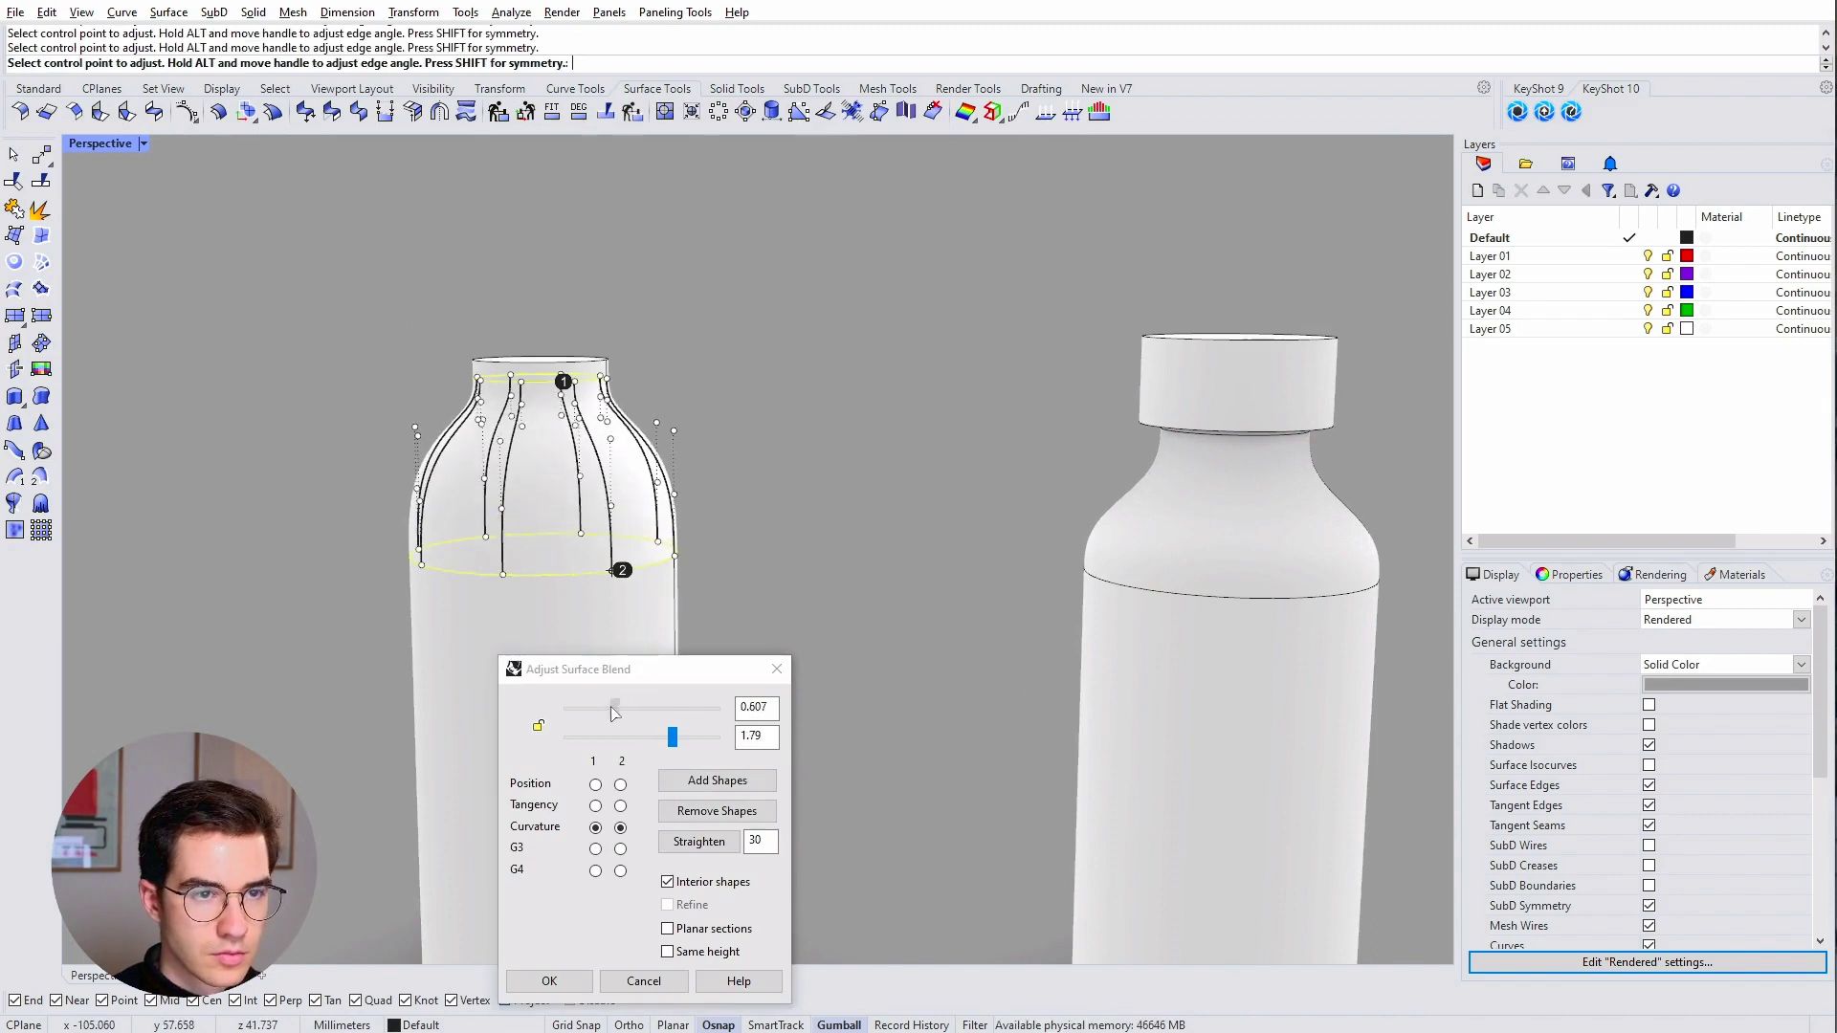
pyautogui.click(549, 981)
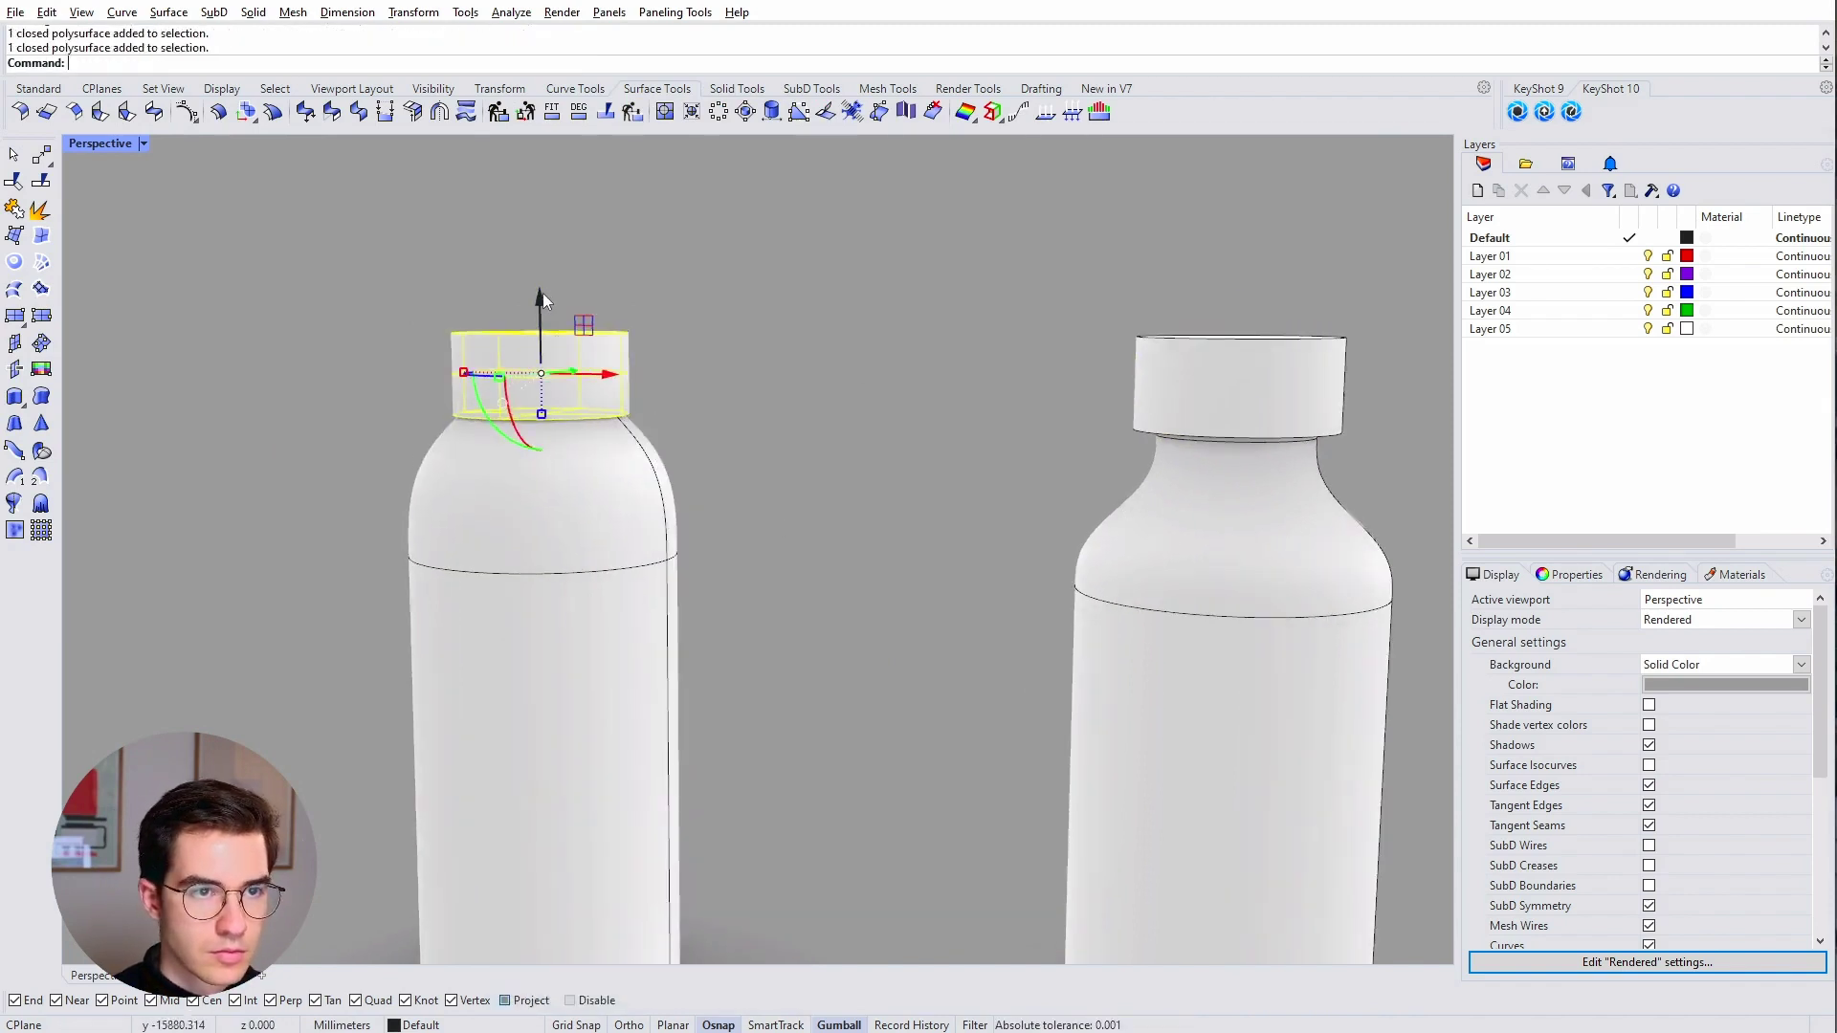
# Step: Raise the lid well above the bottle and fillet its edges with radius 2
pyautogui.scroll(5, 541, 299)
pyautogui.moveTo(698, 425); pyautogui.dragTo(791, 521)
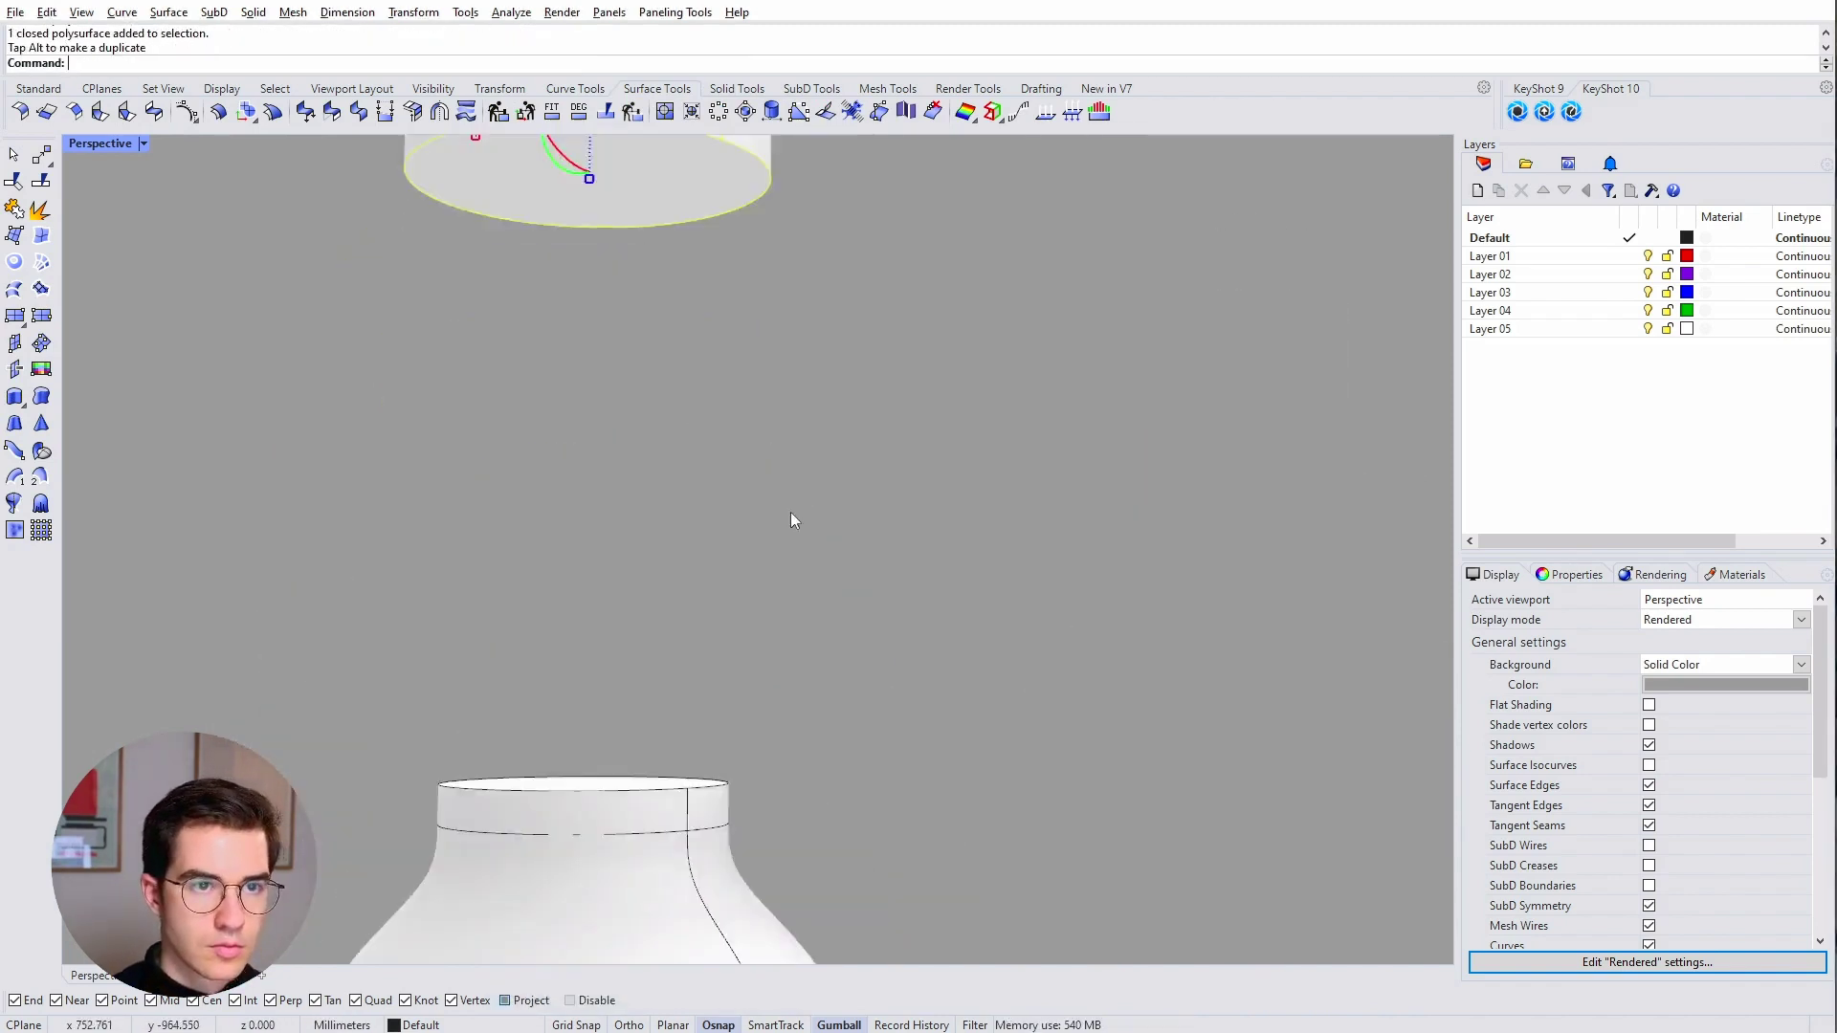
pyautogui.scroll(-3, 790, 521)
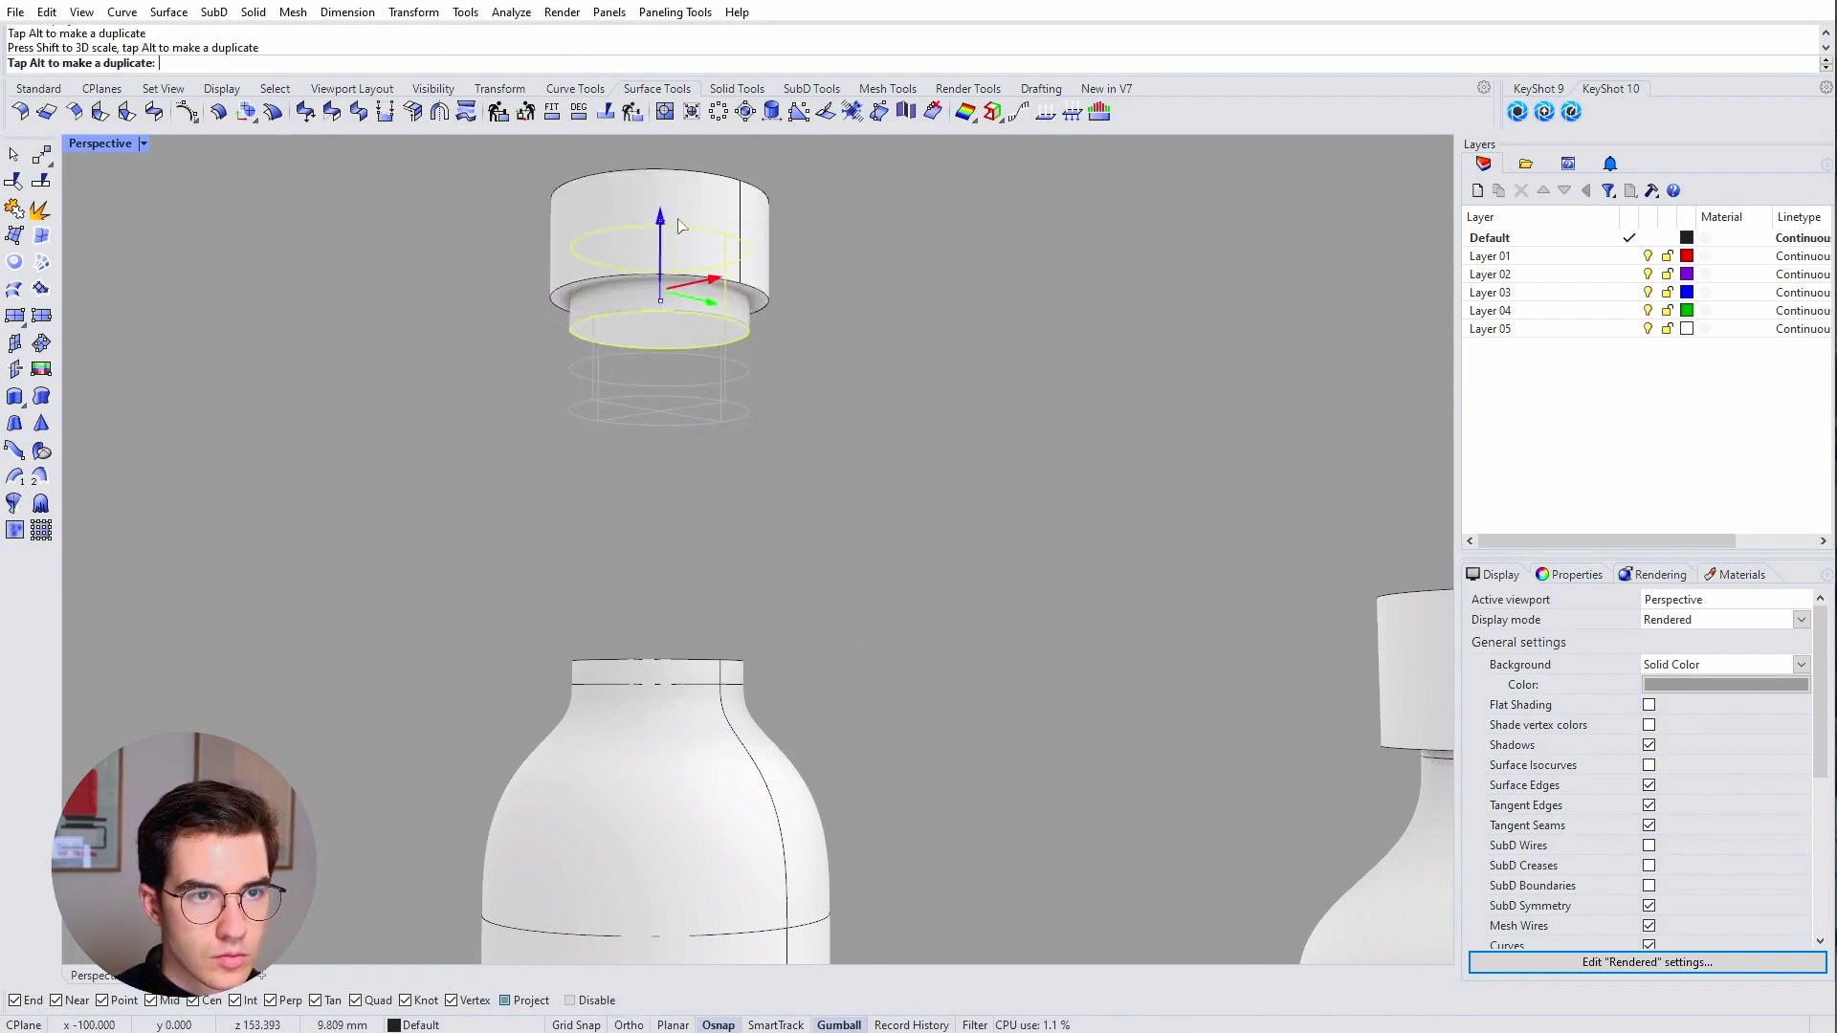
pyautogui.click(736, 88)
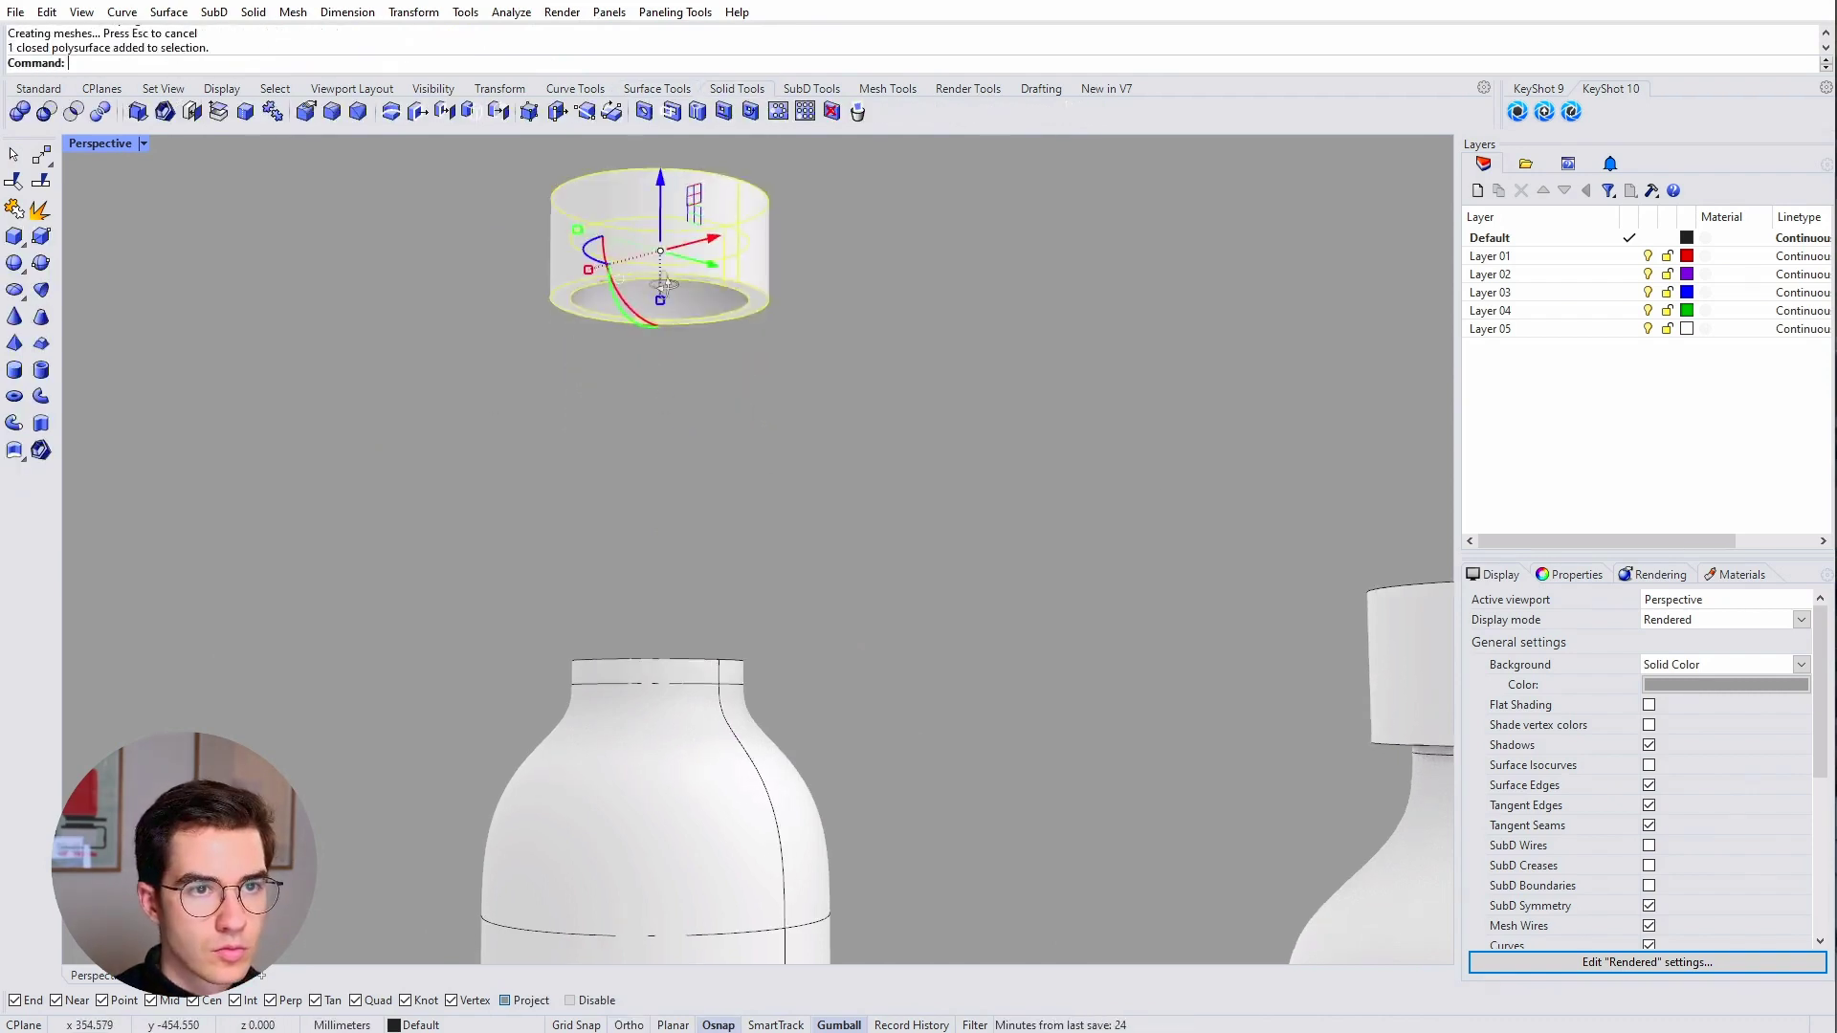
pyautogui.scroll(5, 584, 501)
pyautogui.click(19, 111)
pyautogui.write('2')
pyautogui.press('Return')
pyautogui.scroll(-3, 587, 492)
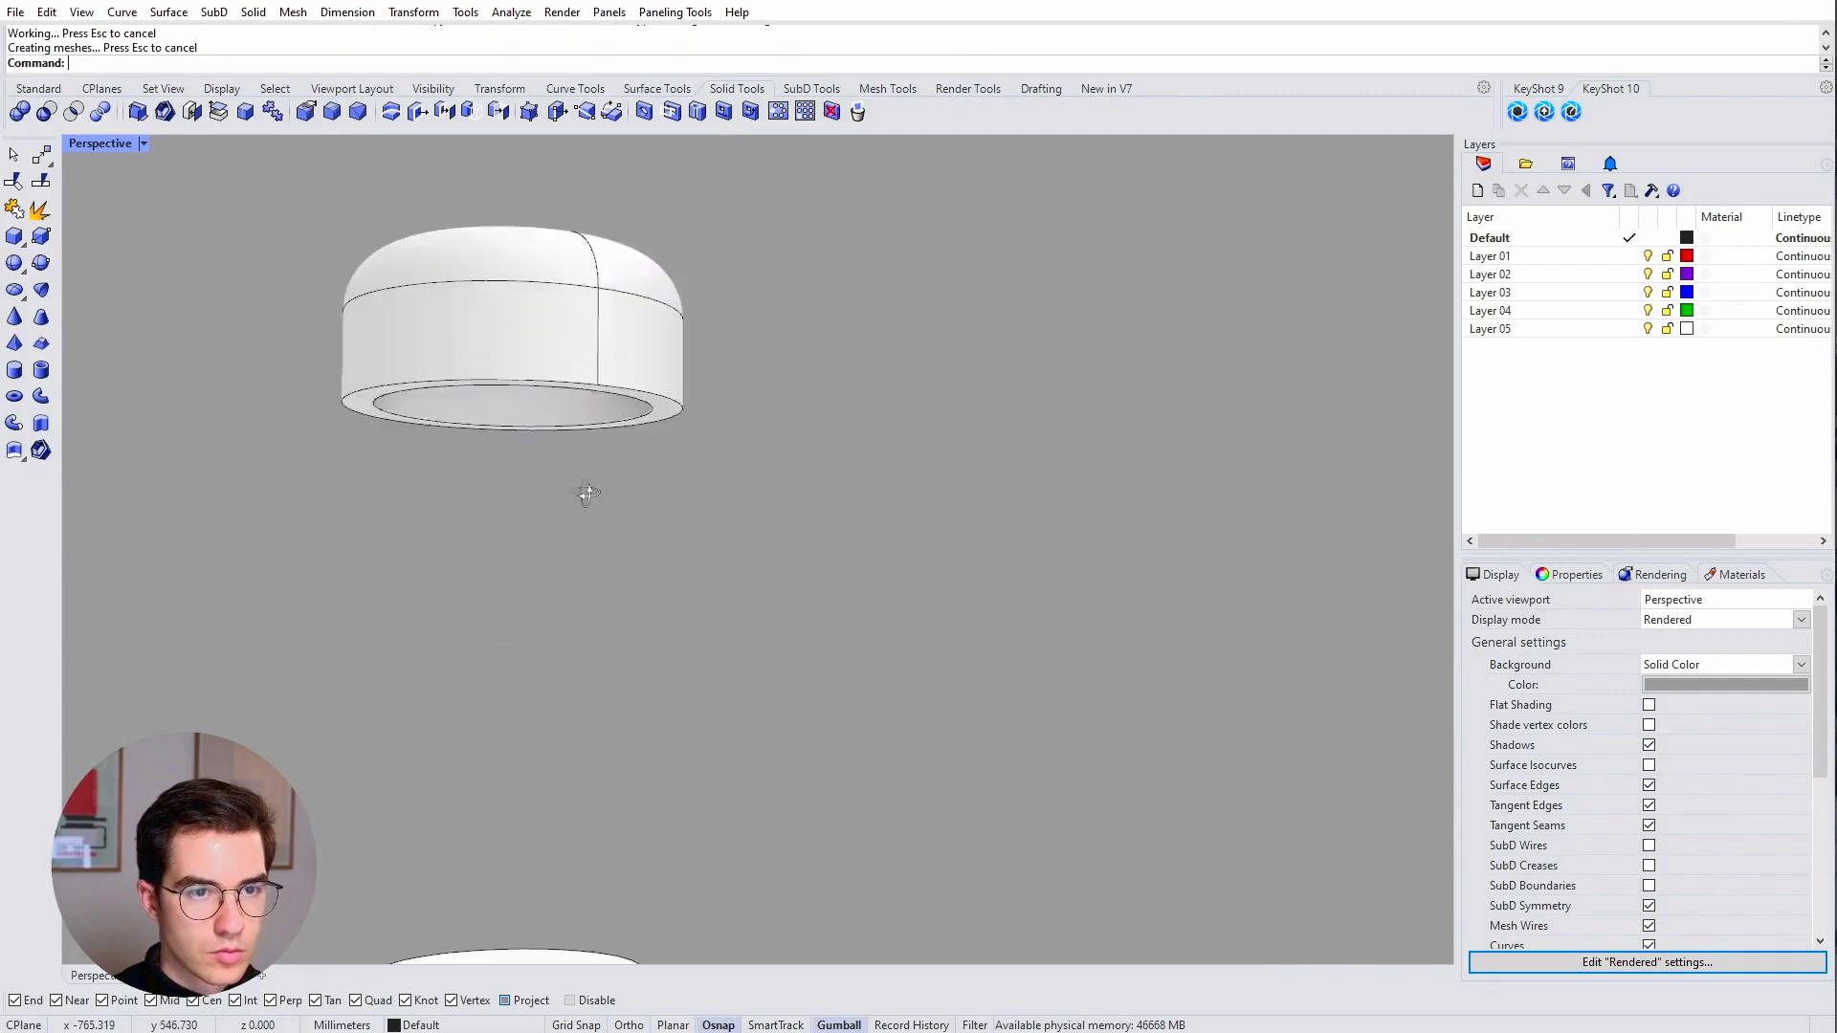
pyautogui.moveTo(586, 492); pyautogui.dragTo(488, 297, button='right')
pyautogui.press('Escape')
# Step: Lower the rounded lid onto the new bottle's neck
pyautogui.click(634, 411)
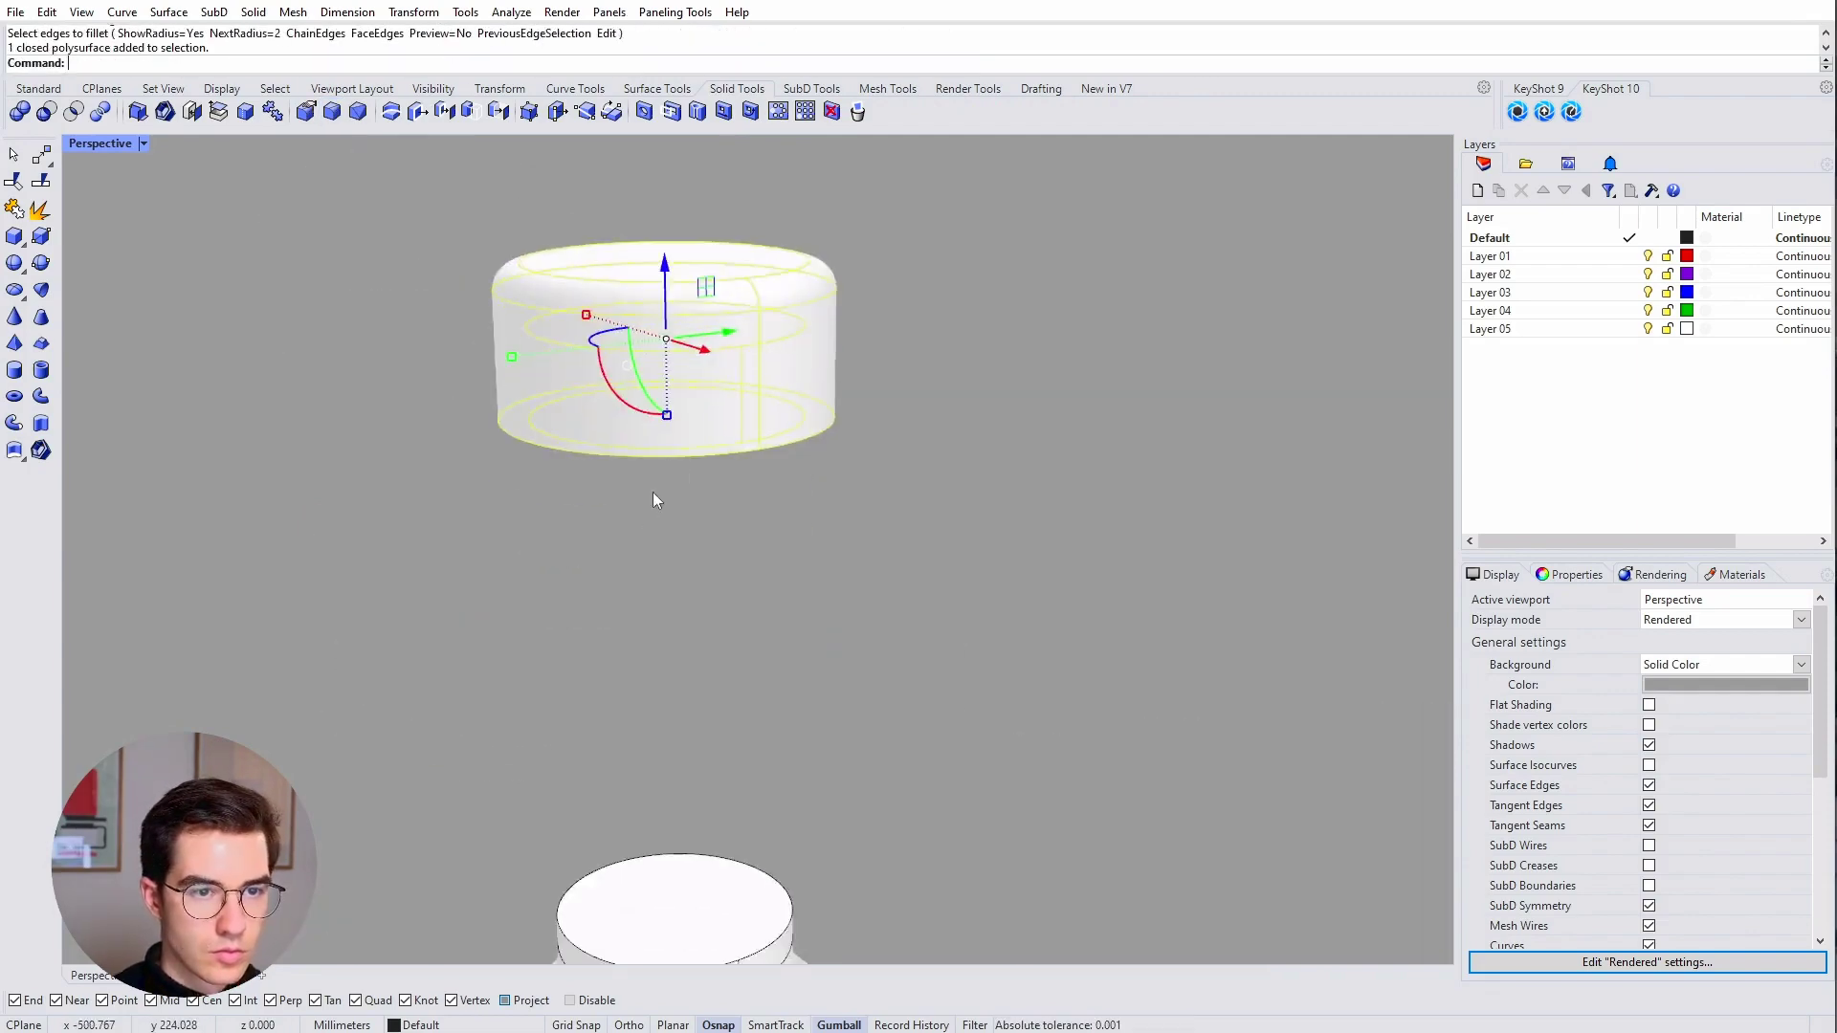
pyautogui.scroll(-3, 634, 500)
pyautogui.moveTo(634, 361); pyautogui.dragTo(634, 657)
pyautogui.scroll(4, 691, 659)
pyautogui.scroll(-5, 691, 658)
pyautogui.press('Escape')
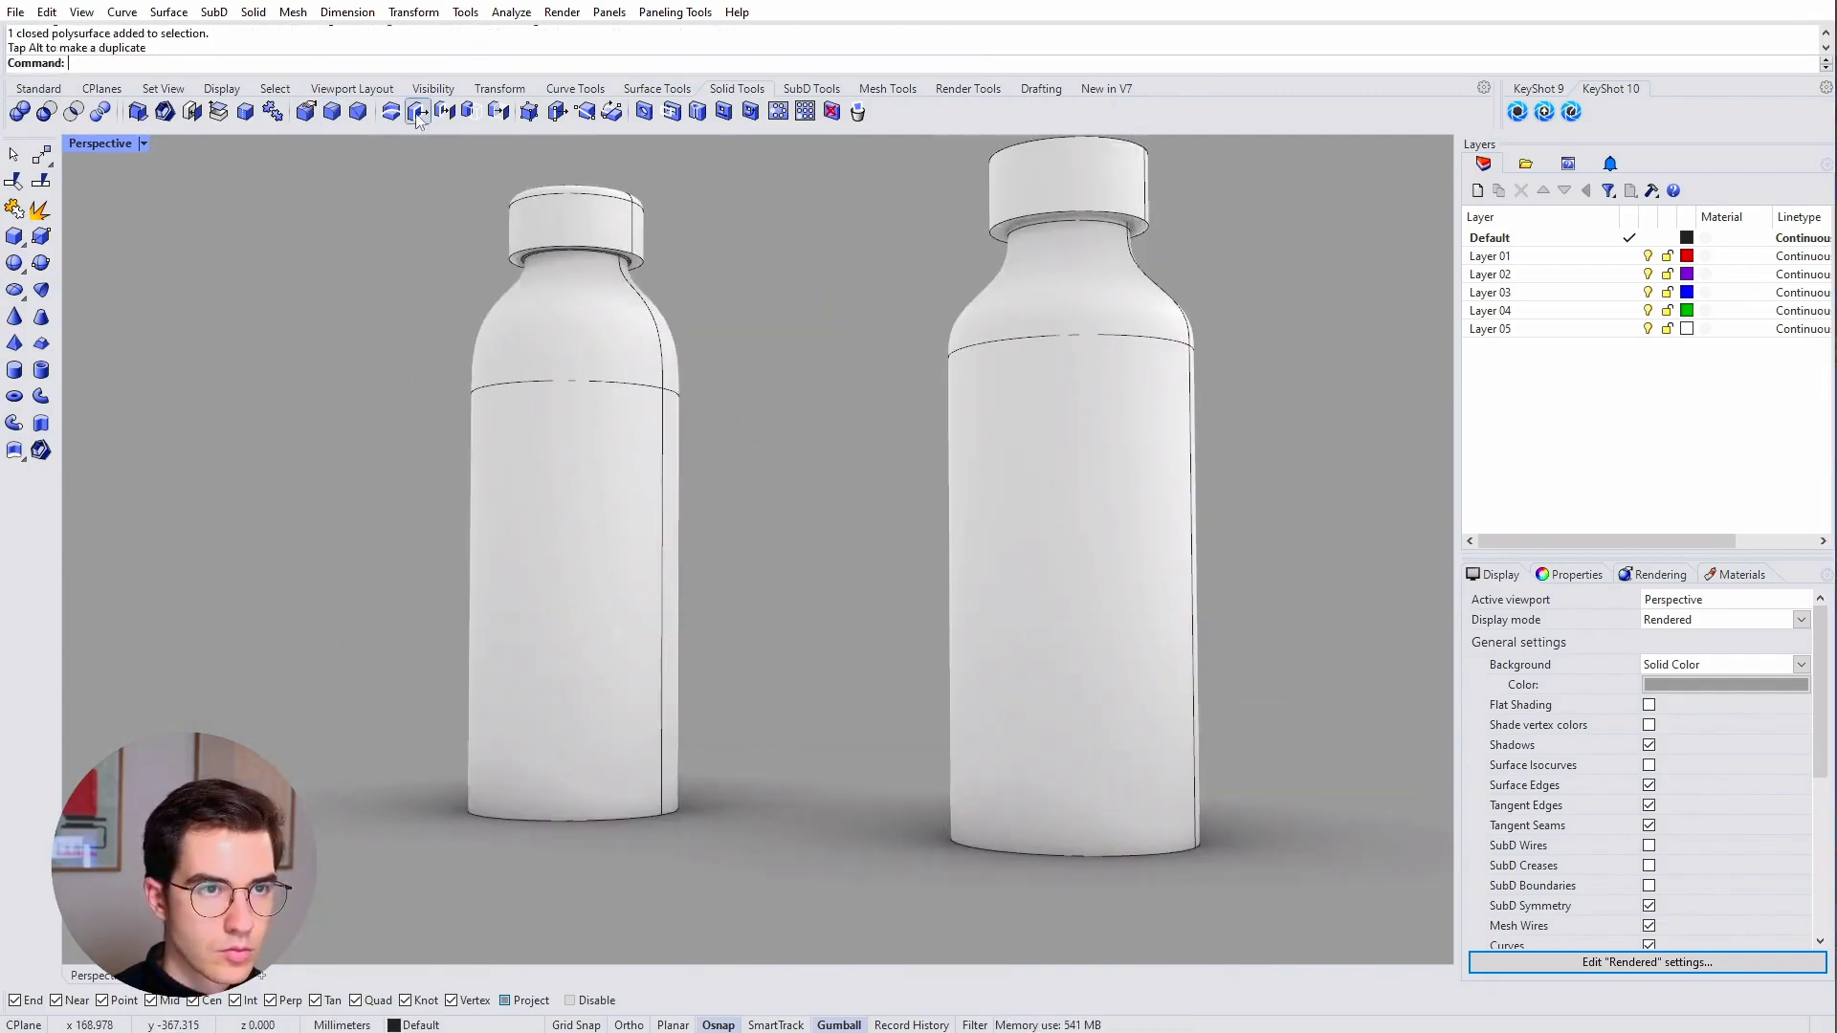
pyautogui.scroll(-4, 804, 619)
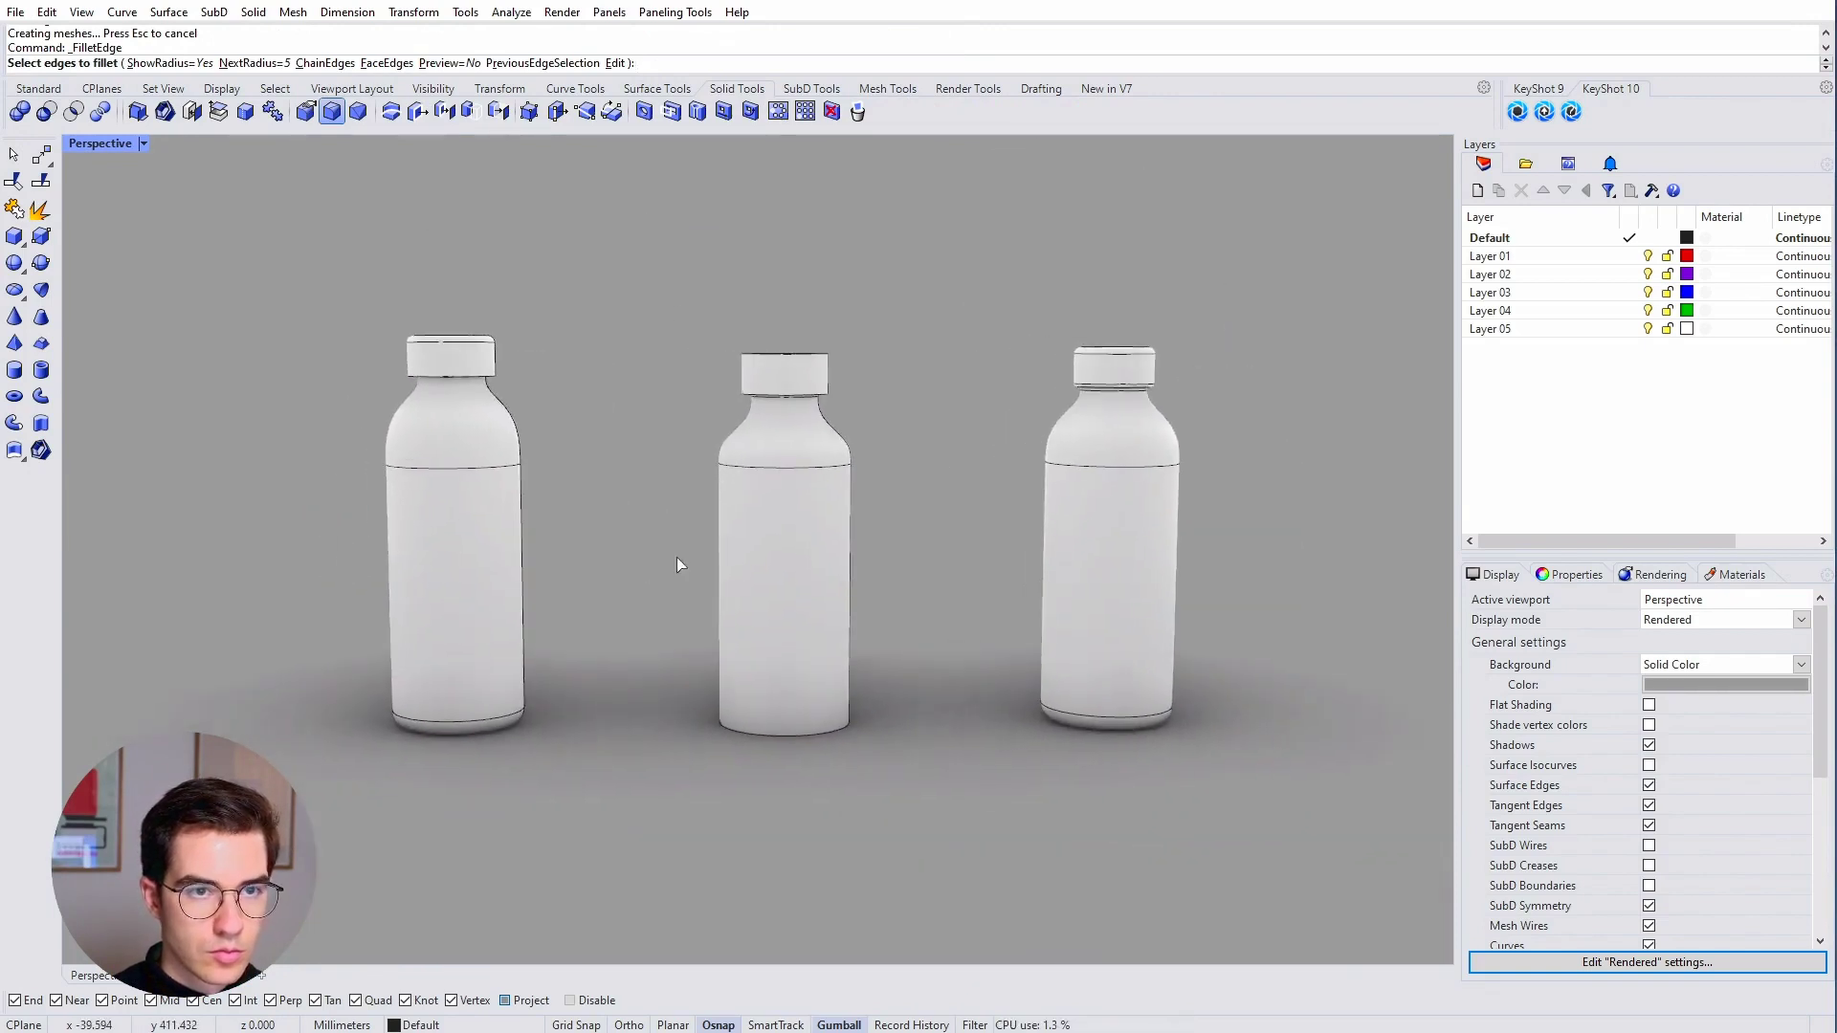